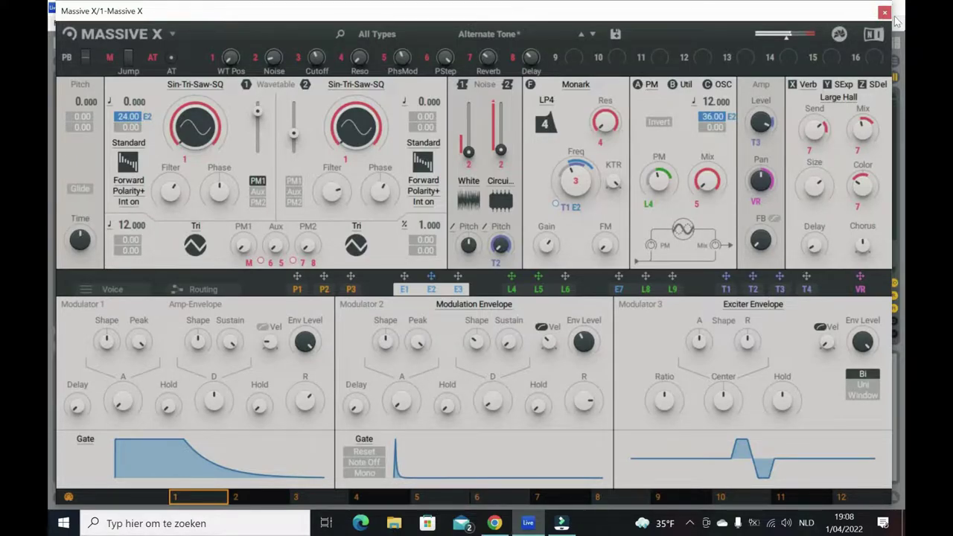
Load Massive X onto the second MIDI track and show its Percussion presets
click(885, 13)
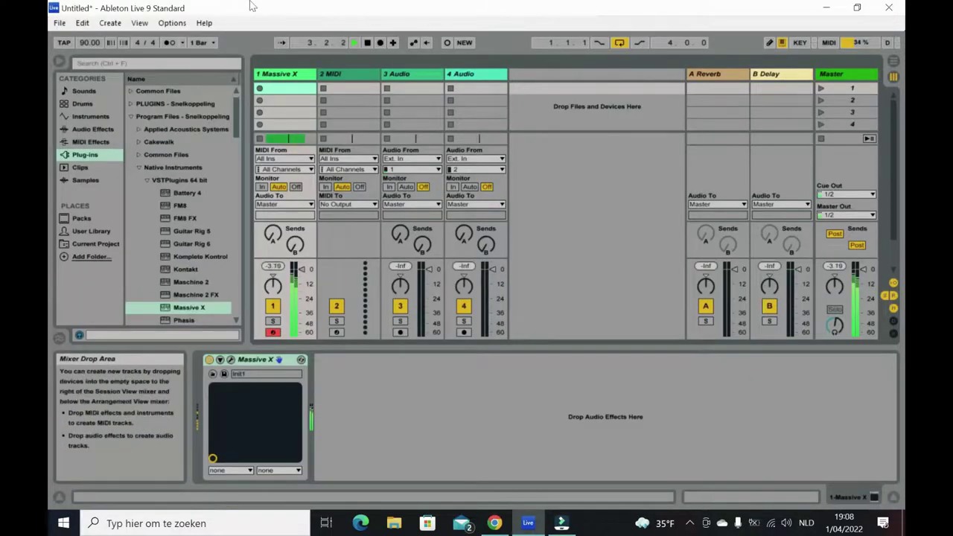
drag(202, 310, 349, 74)
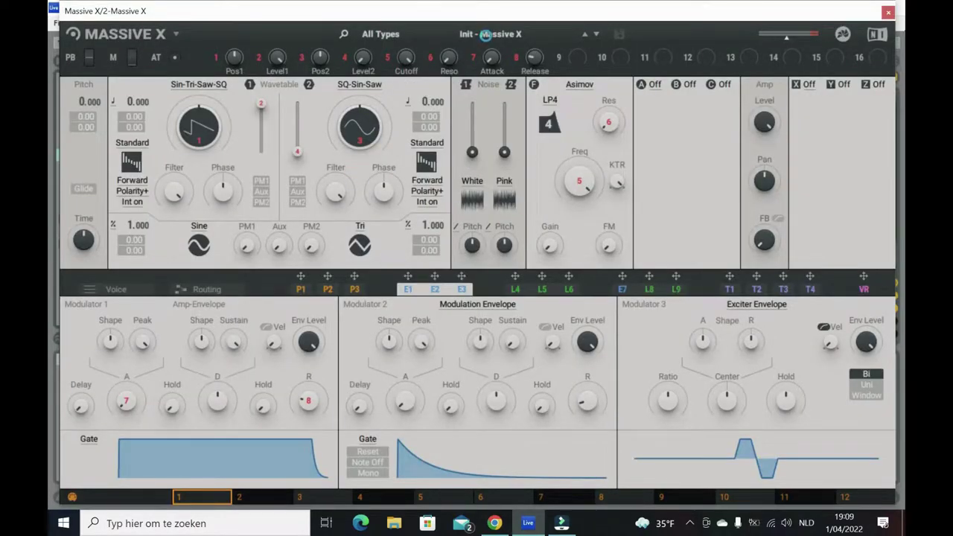
click(485, 35)
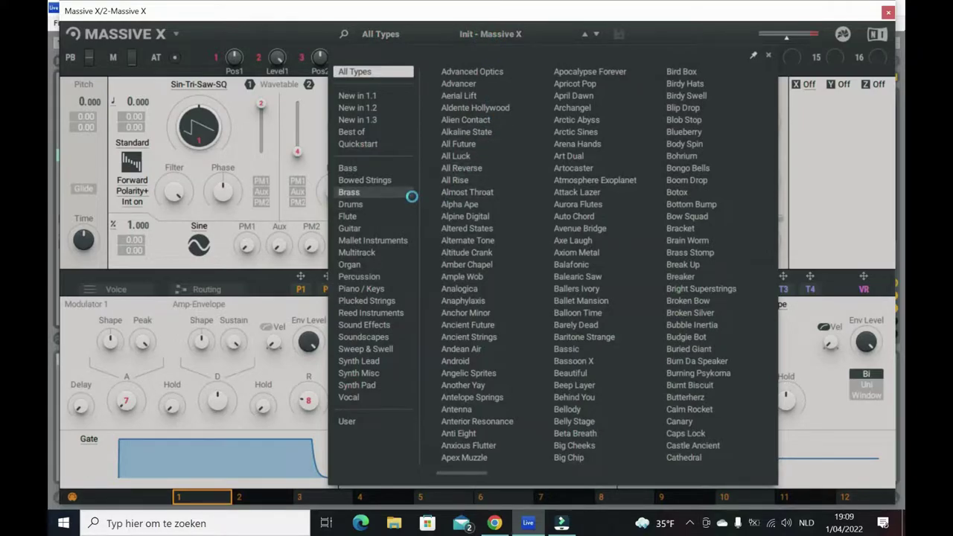
click(384, 276)
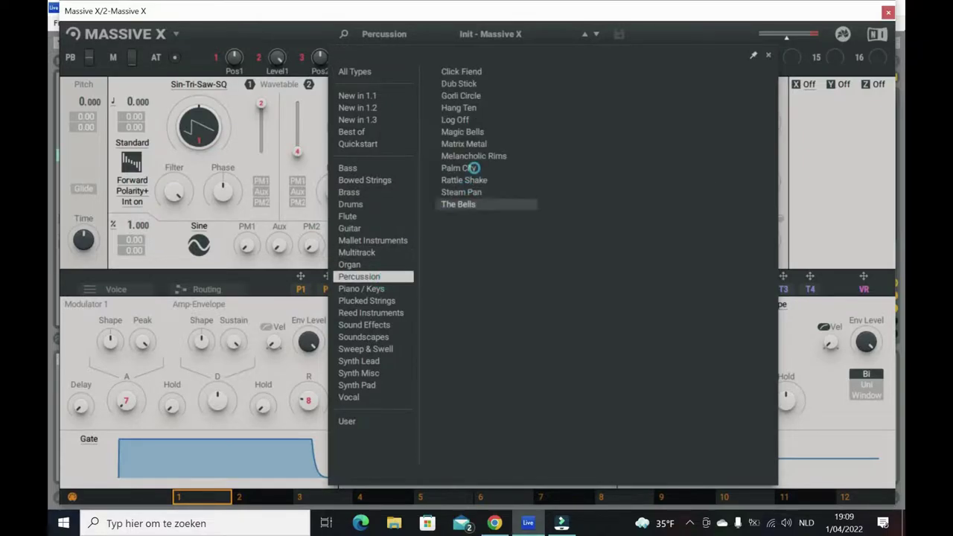
Audition the Click Fiend and Dub Stick presets, load Gorli Circle, and close the plug-in window
click(471, 73)
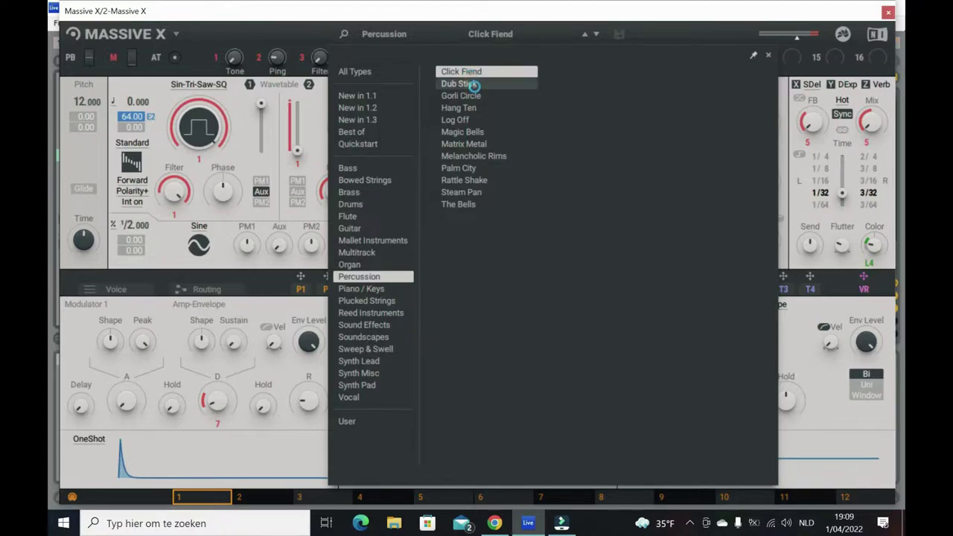
click(473, 84)
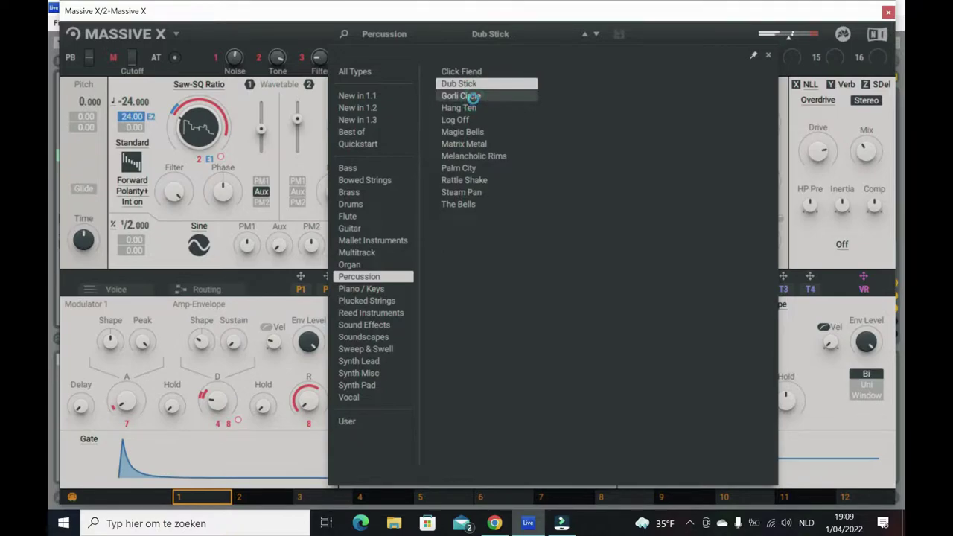
click(461, 95)
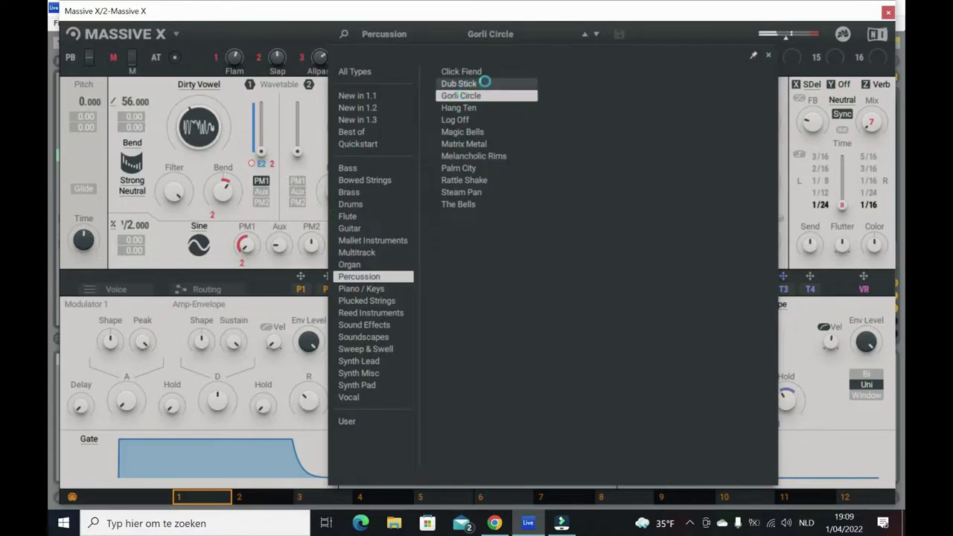
click(890, 13)
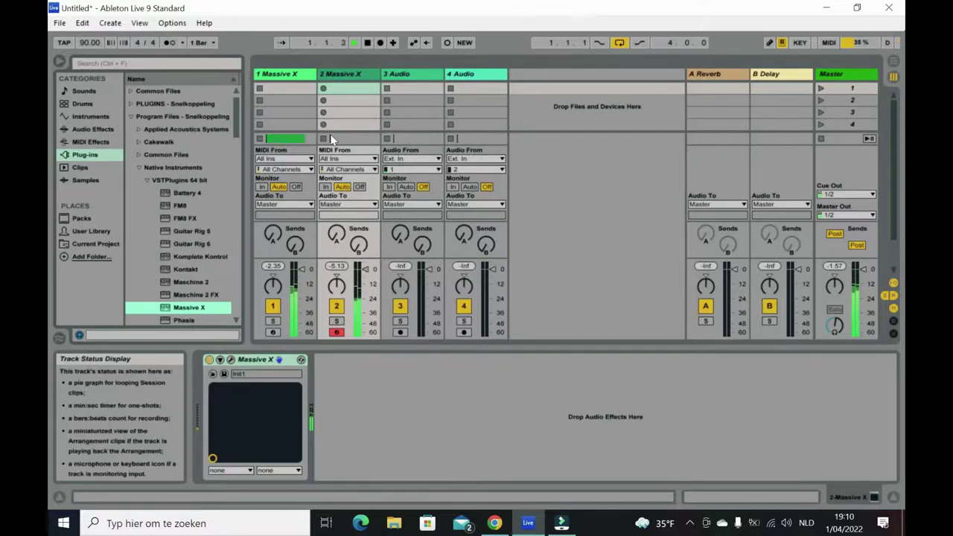
Create an empty four-bar MIDI clip on the second track in the arrangement, from 1.1.1 to 5.1.1, and open it for note editing
key(Tab)
drag(370, 186, 243, 197)
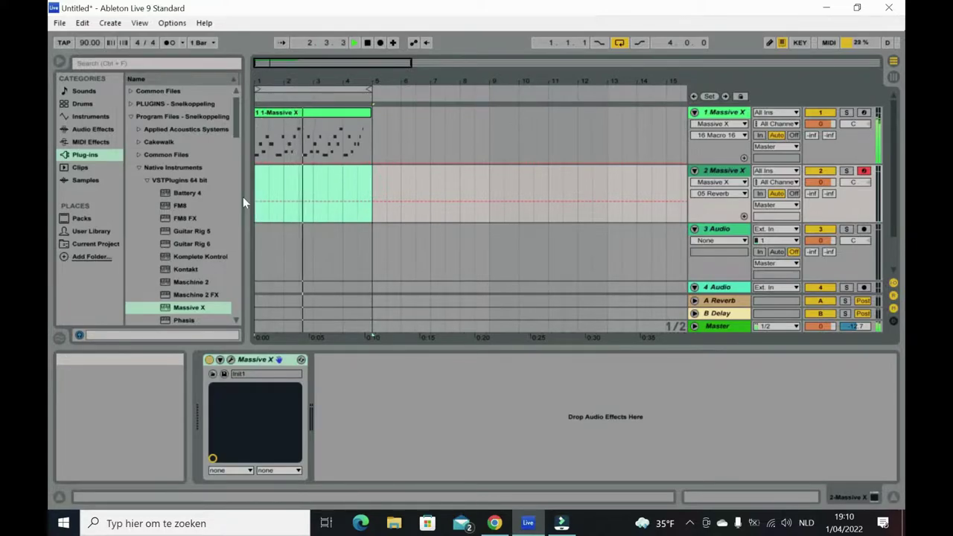
key(ctrl+shift+m)
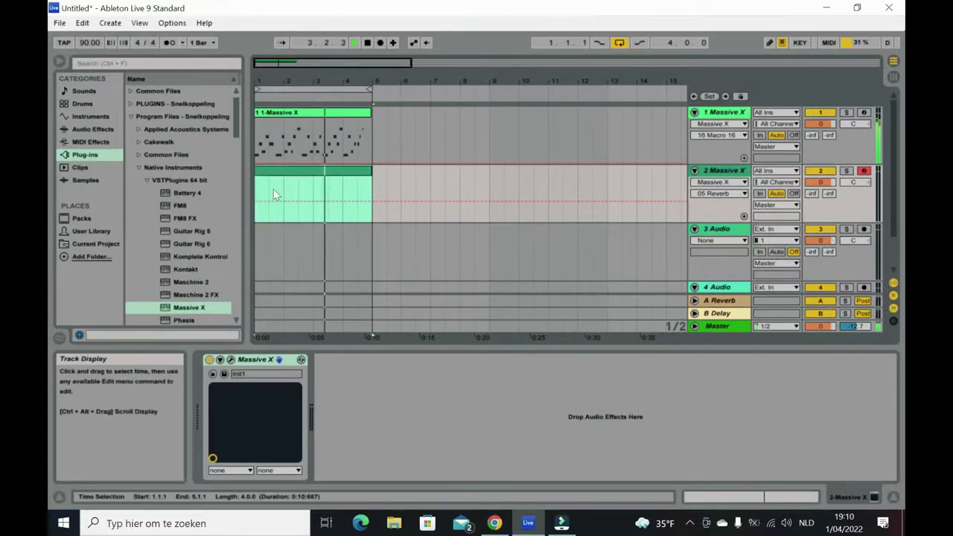
double_click(298, 172)
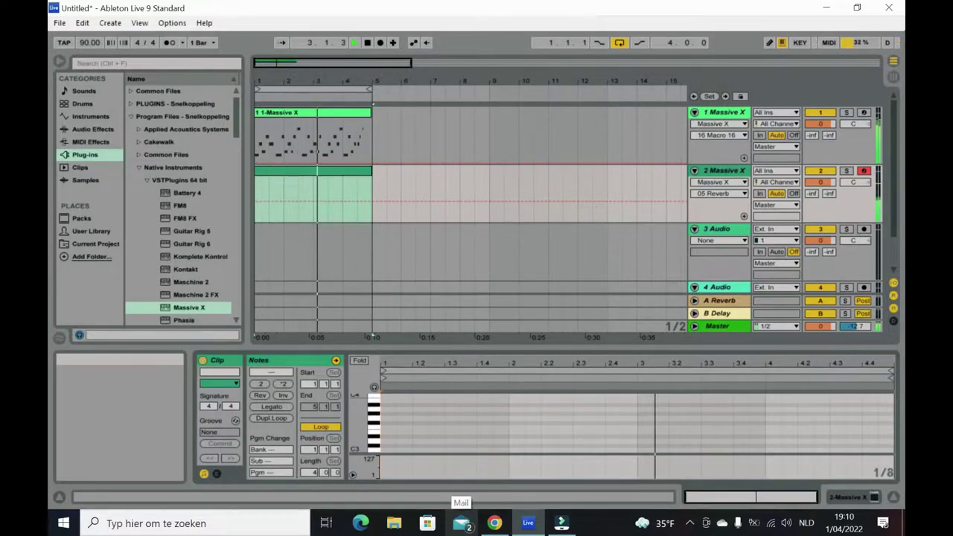
Add three consecutive eighth notes to the new clip: B1 at 1.1.1, D2 at 1.1.3 and C2 at 1.2.1
scroll(440, 424, up, 10)
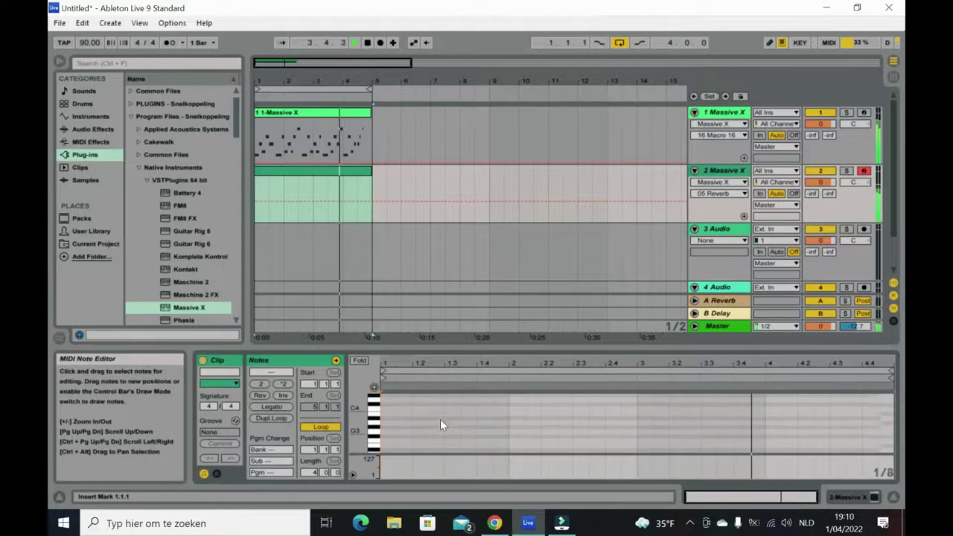
scroll(435, 421, up, 2)
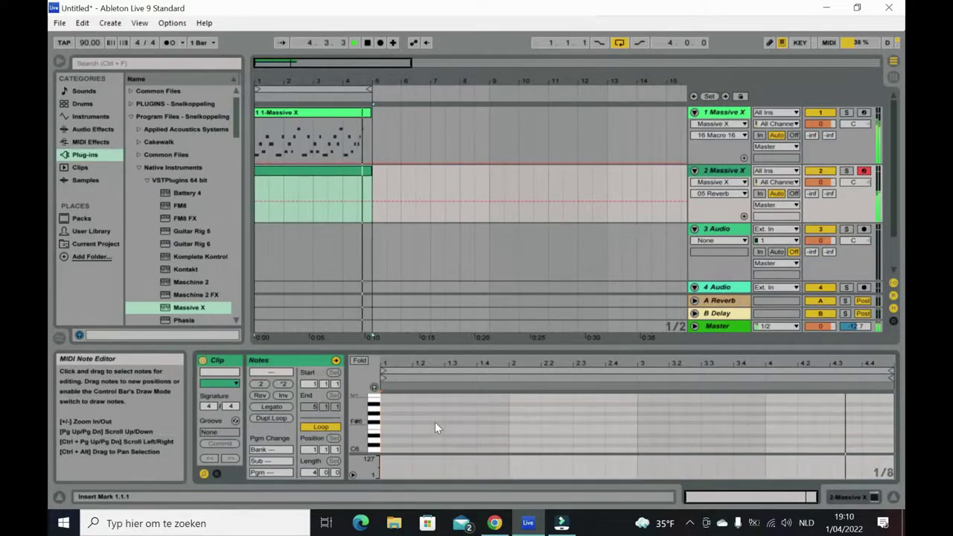
right_click(435, 422)
click(497, 378)
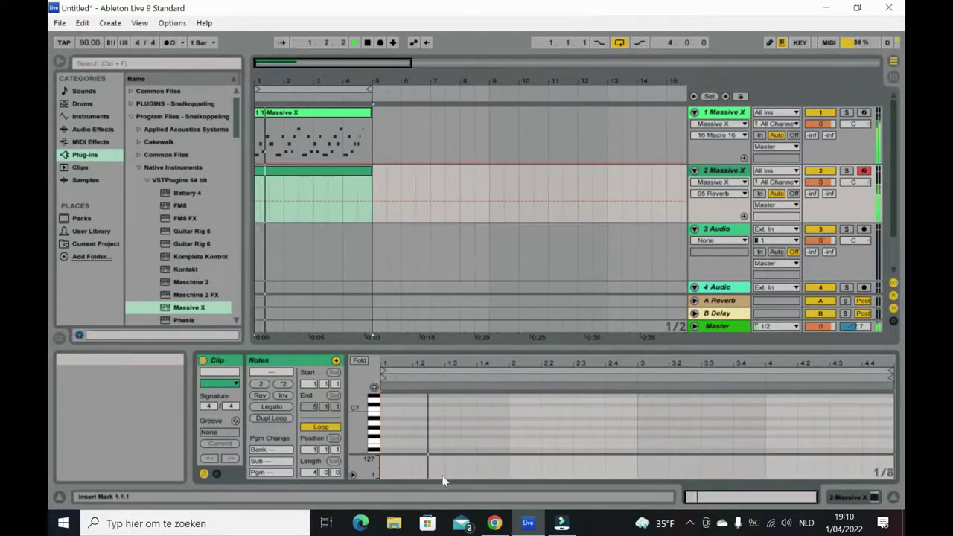
scroll(440, 425, up, 3)
scroll(438, 409, down, 10)
scroll(438, 413, down, 6)
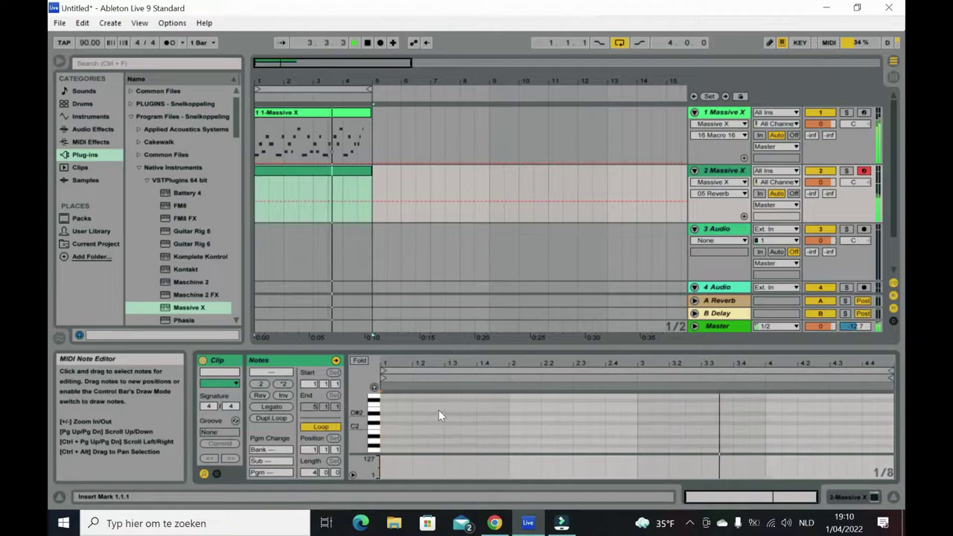
double_click(388, 405)
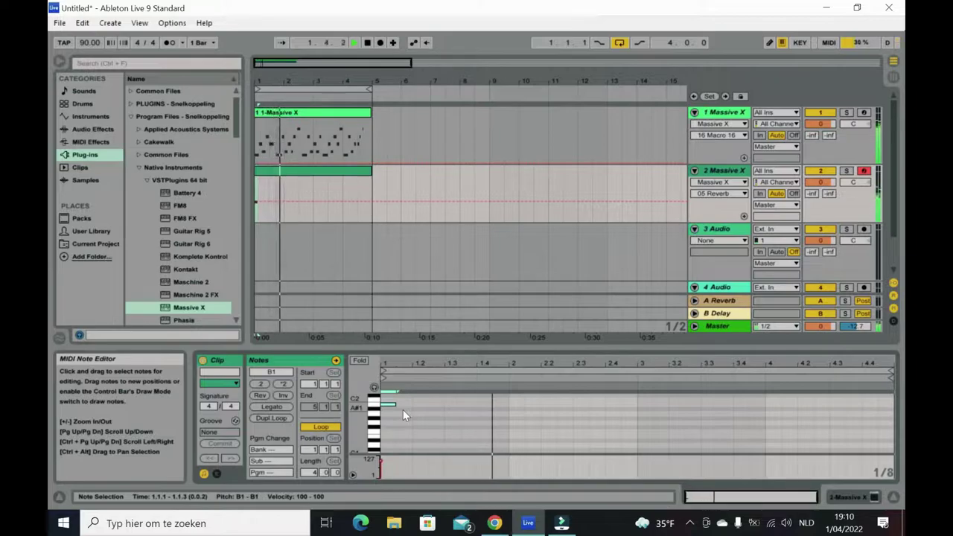
scroll(403, 407, up, 1)
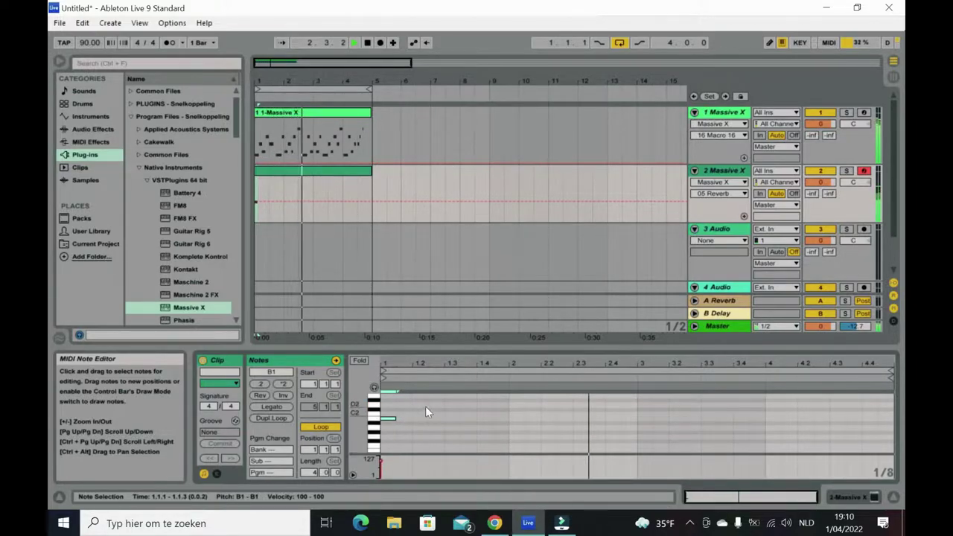
double_click(406, 401)
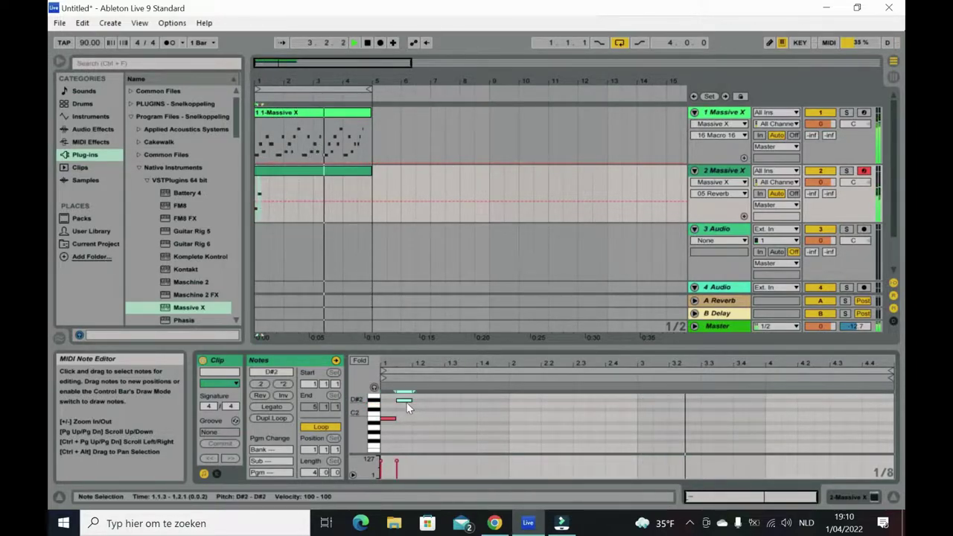
drag(405, 401, 405, 407)
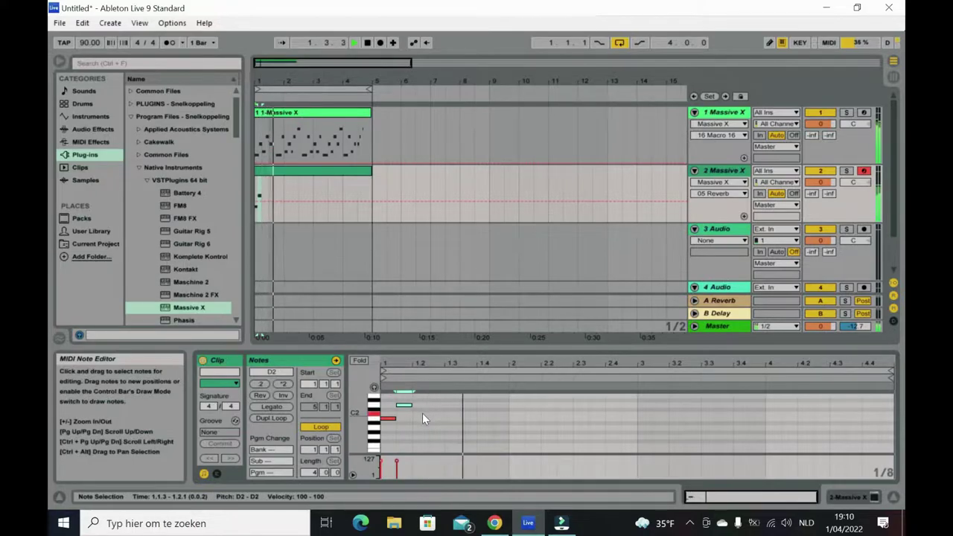
double_click(422, 413)
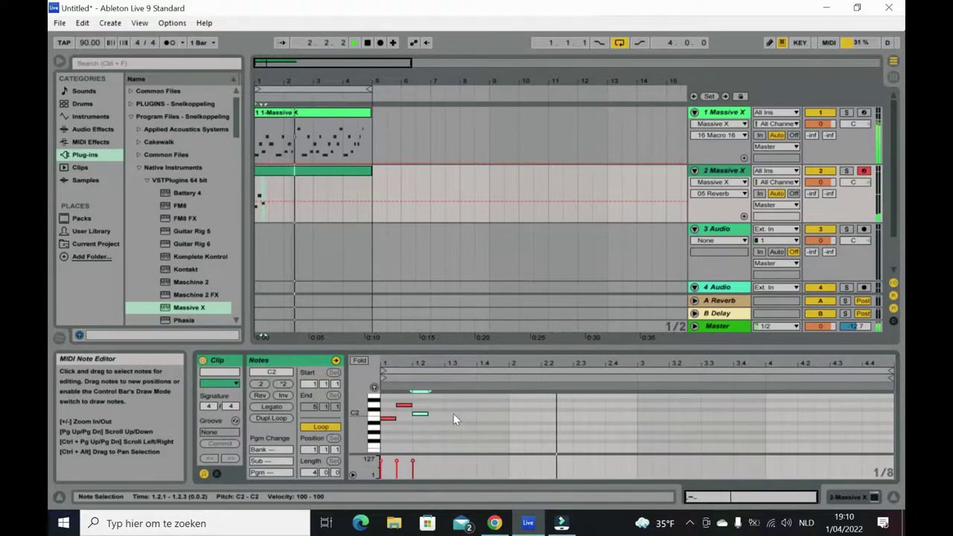
Space the three notes one beat apart by moving D2 to 1.2.1 and C2 to 1.3.1
drag(432, 401, 392, 421)
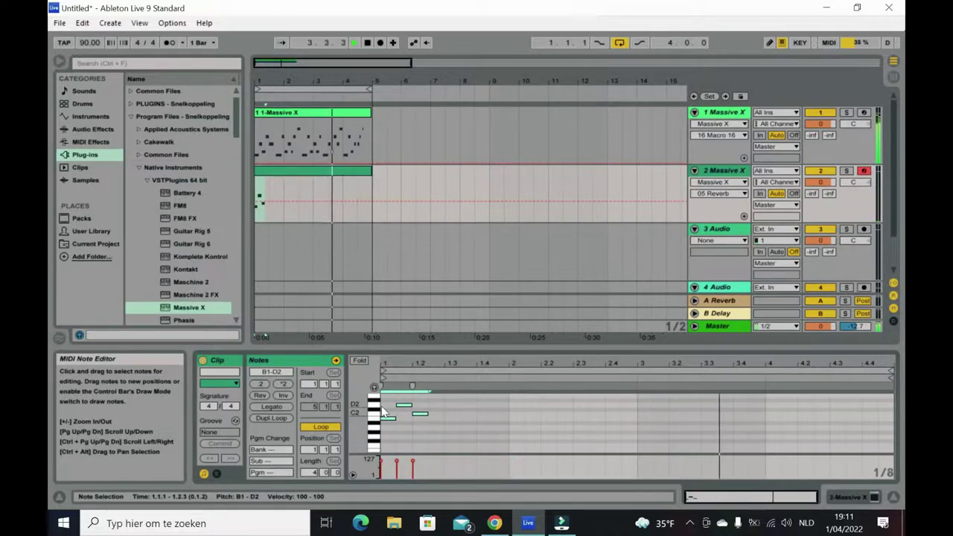
click(412, 431)
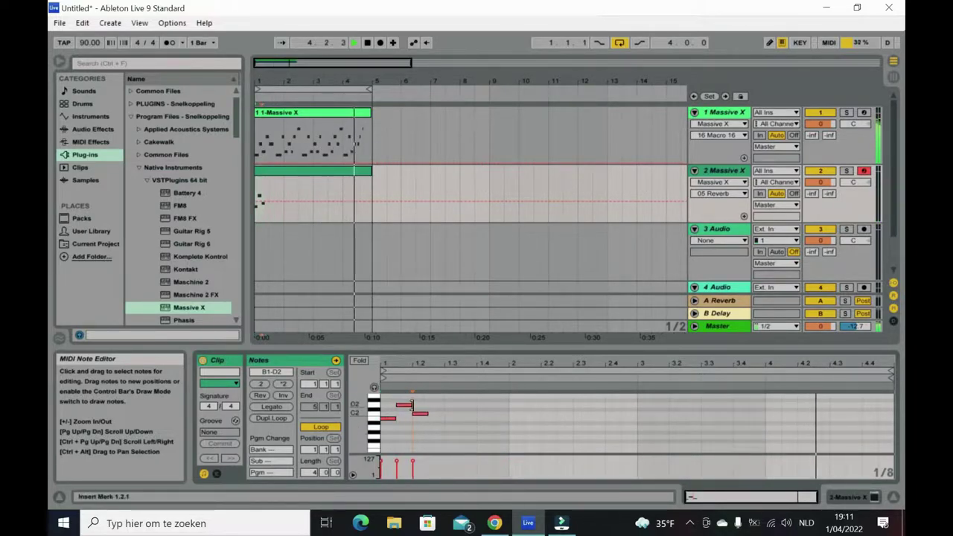
click(421, 414)
mouse_move(422, 414)
mouse_down()
mouse_move(451, 413)
mouse_move(421, 408)
mouse_up()
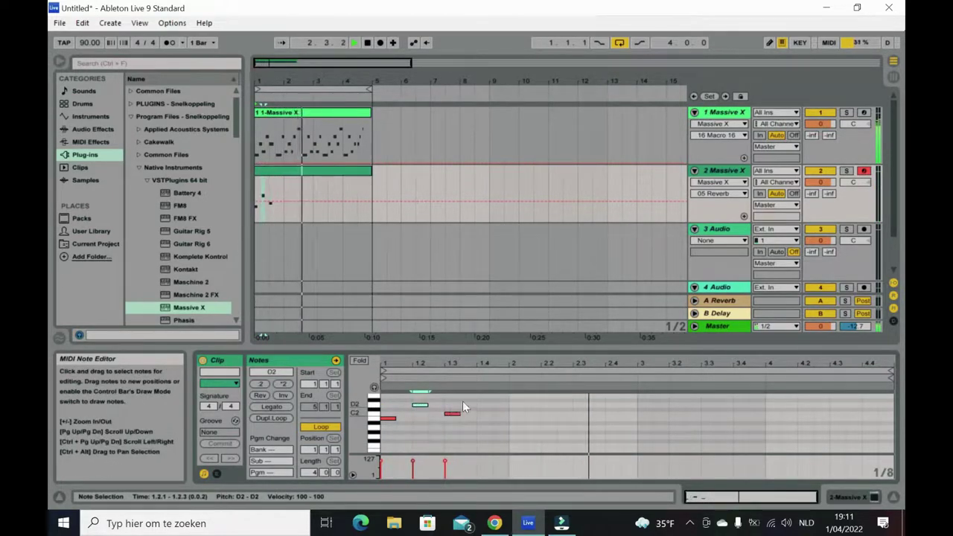
Try duplicating the 1.1.1 to 1.4.3 note pattern across the clip four times and adding an F#2 note at 1.2.3
drag(494, 400, 386, 420)
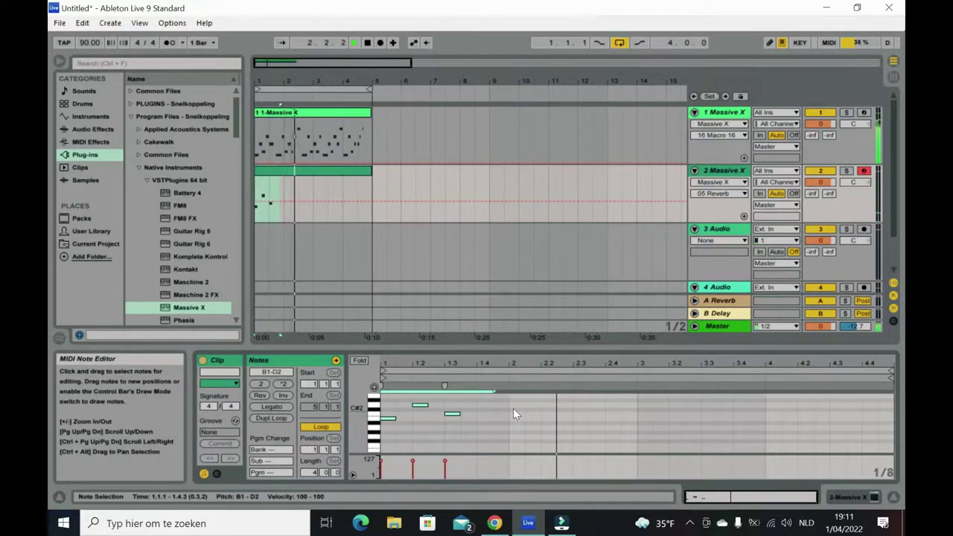
key(ctrl+d)
key(ctrl+d)
key(ctrl+d)
key(ctrl+d)
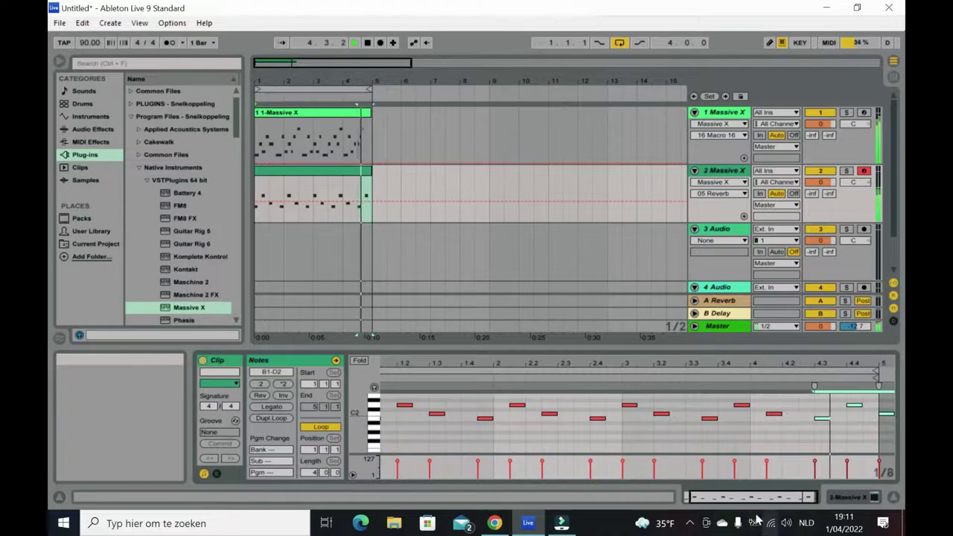
drag(752, 498, 722, 506)
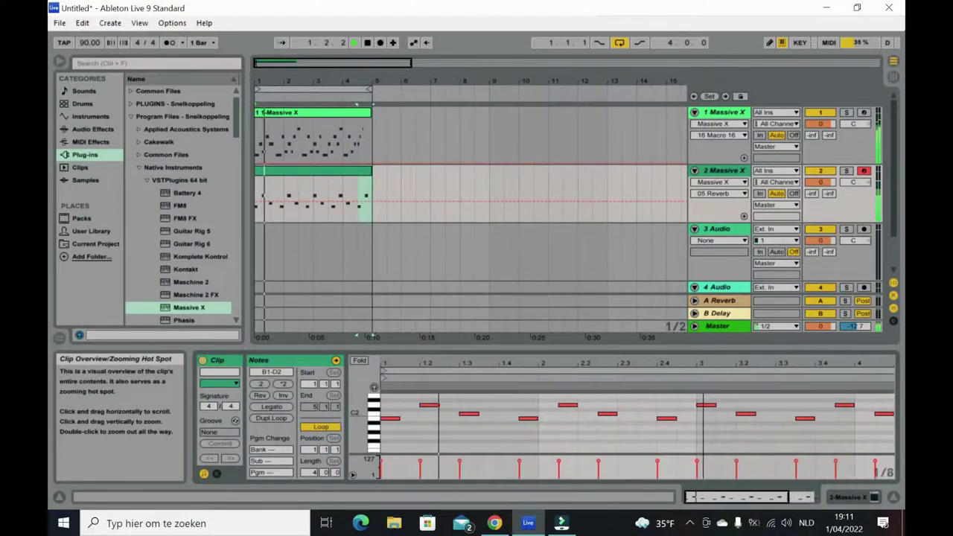
scroll(457, 414, up, 2)
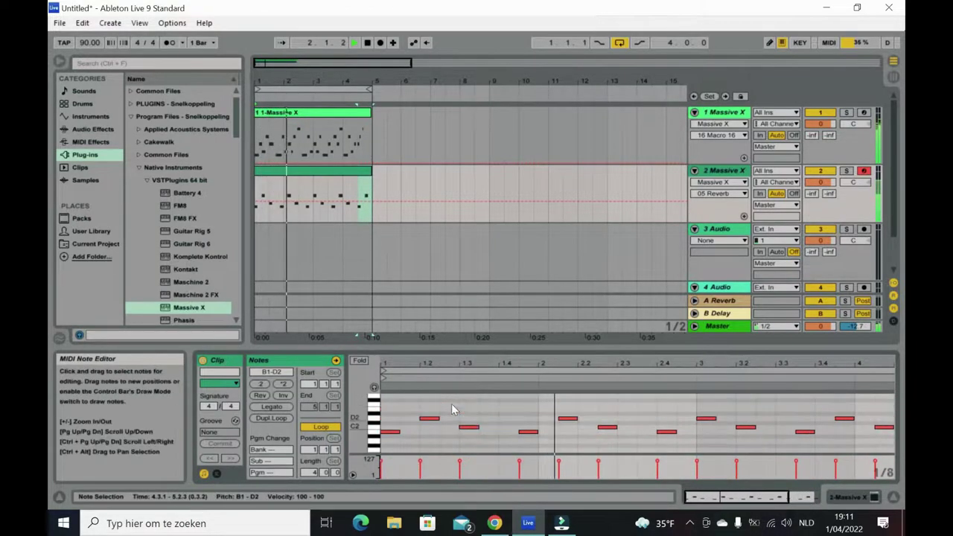
double_click(450, 401)
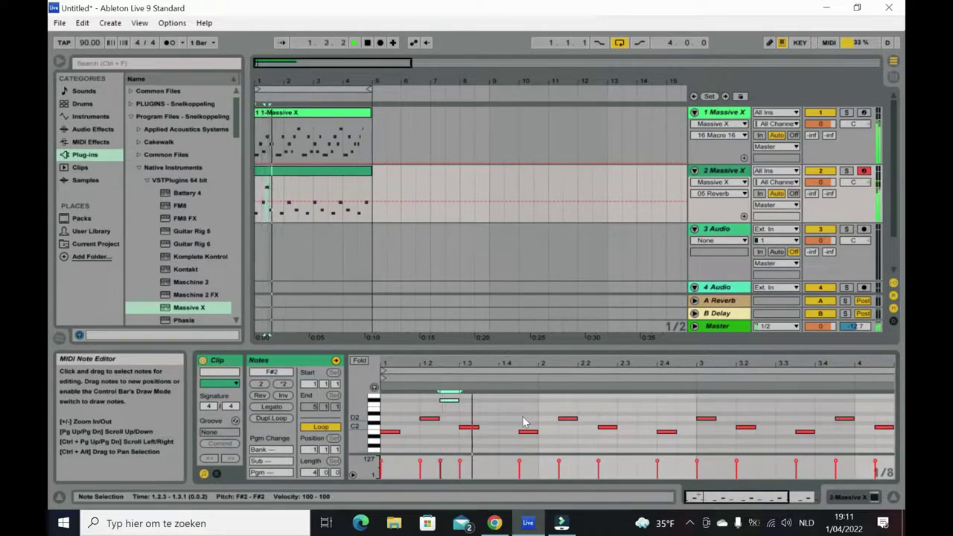
Undo the added F#2 note and all the pattern duplicates
key(ctrl+z)
key(ctrl+z)
key(ctrl+z)
key(ctrl+z)
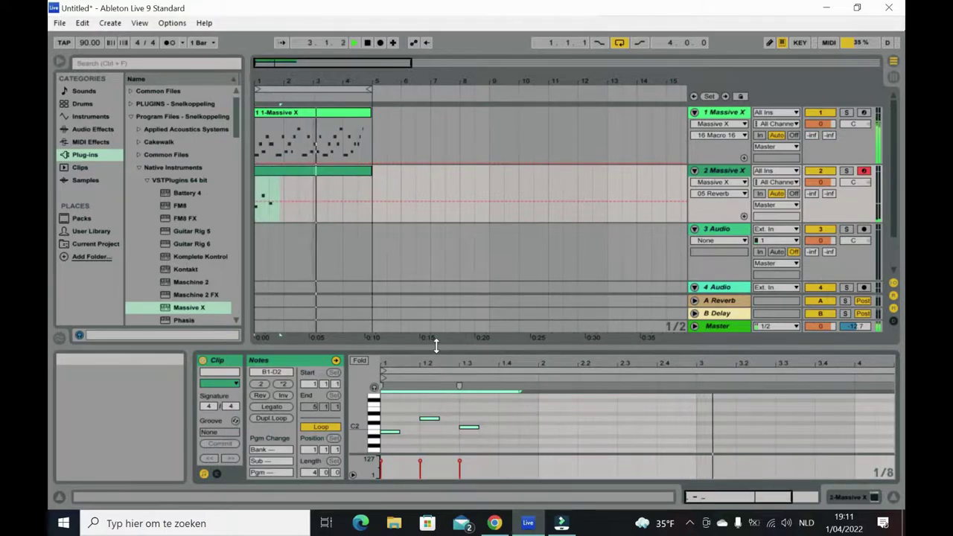
Duplicate the three-beat pattern from 1.1.1 repeatedly up to 4.4.1, undoing the extra copy that runs past the clip's end
drag(498, 400, 381, 439)
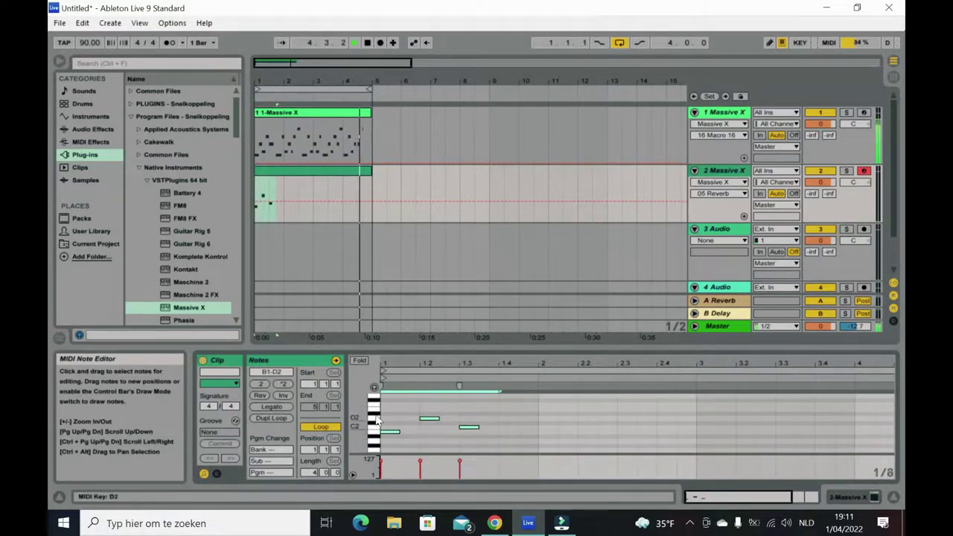
key(ctrl+d)
key(ctrl+d)
key(ctrl+d)
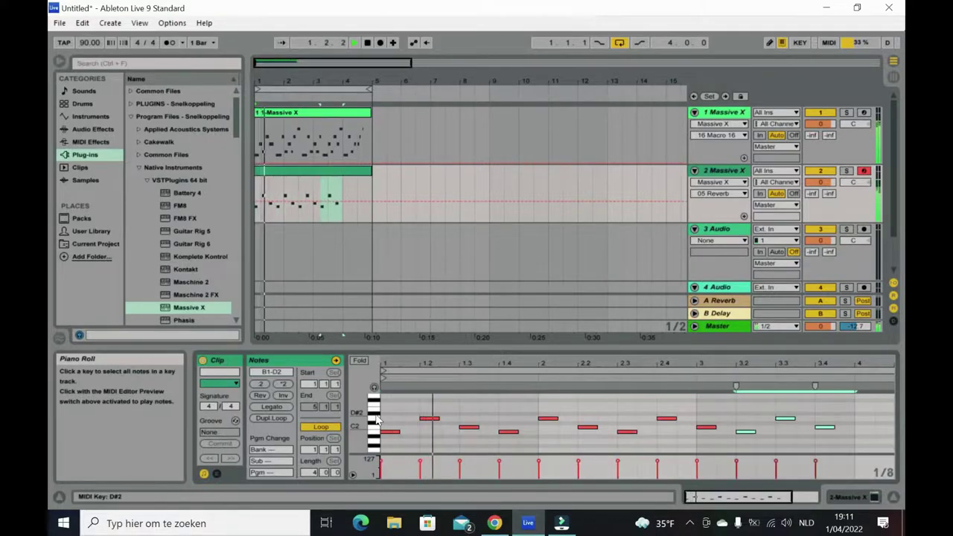
key(ctrl+d)
key(ctrl+d)
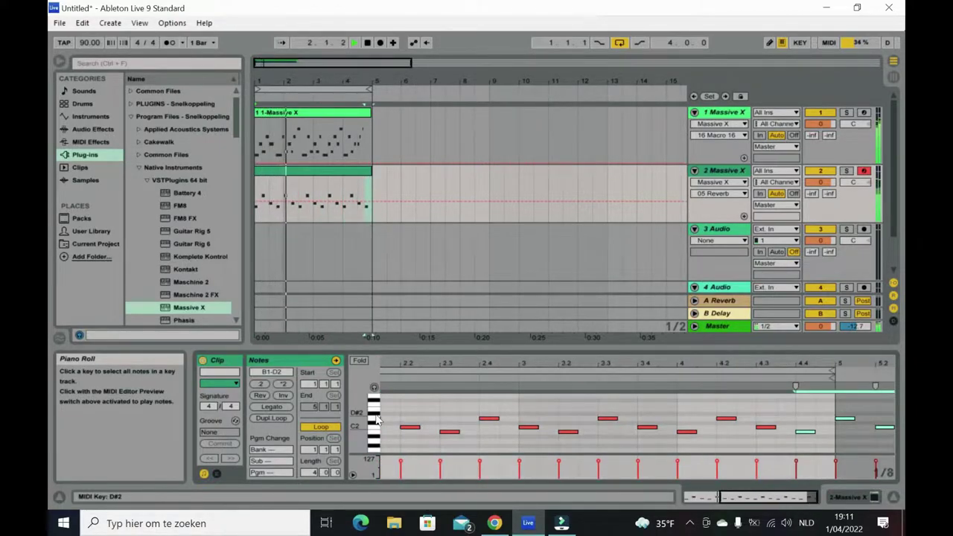
key(ctrl+z)
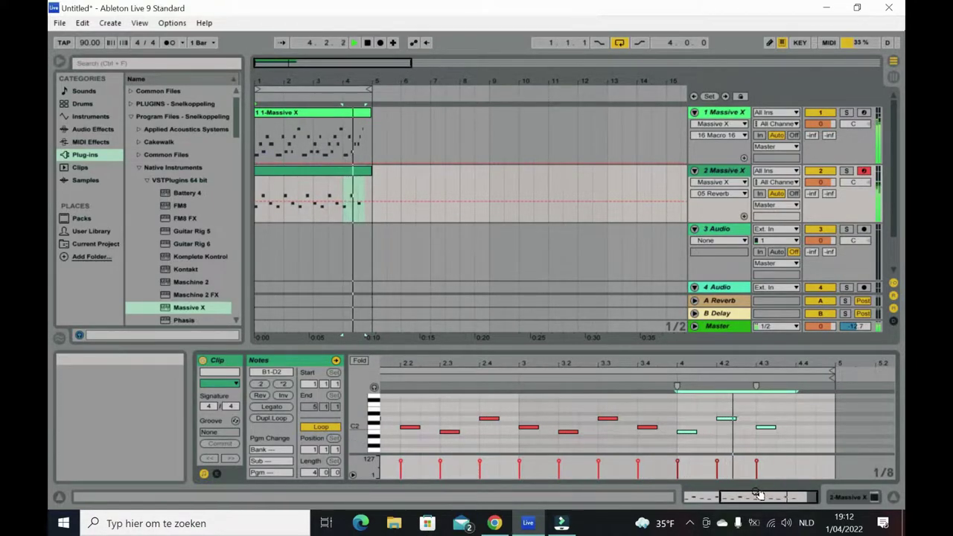
Add an F2 eighth note at 4.4.1 to finish the last beat of the clip
click(795, 408)
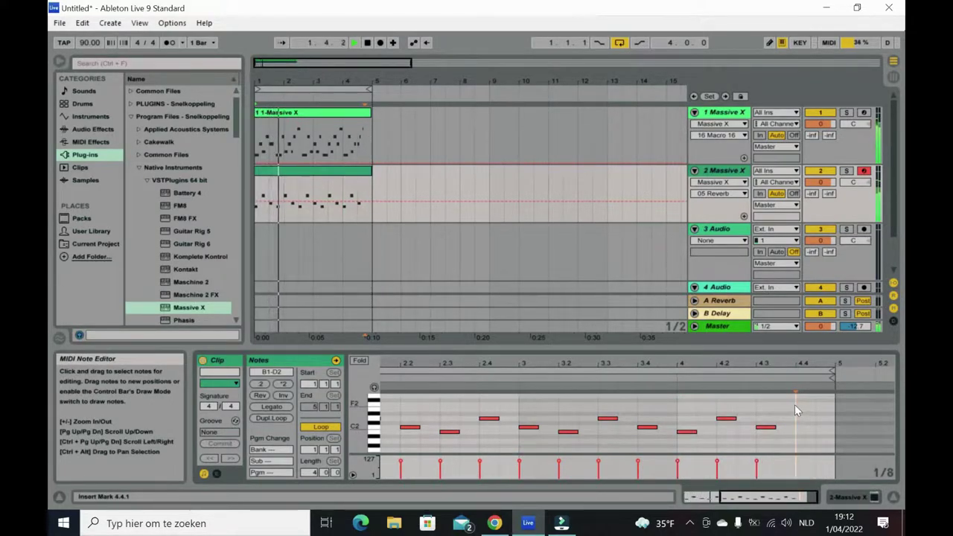
double_click(804, 406)
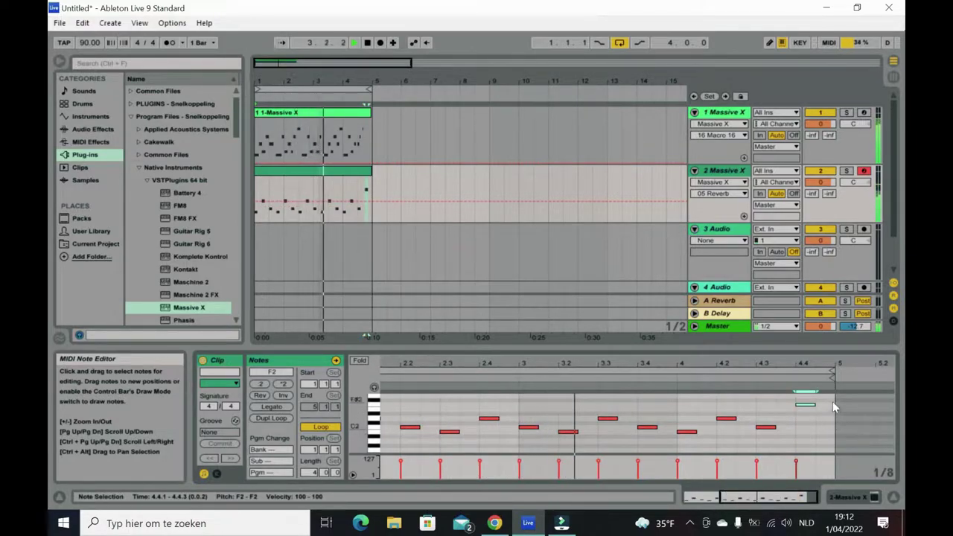
Add an A#2 eighth note at 4.4.3 and a D2 eighth note at 4.3.3 in the second track's clip
scroll(831, 415, up, 1)
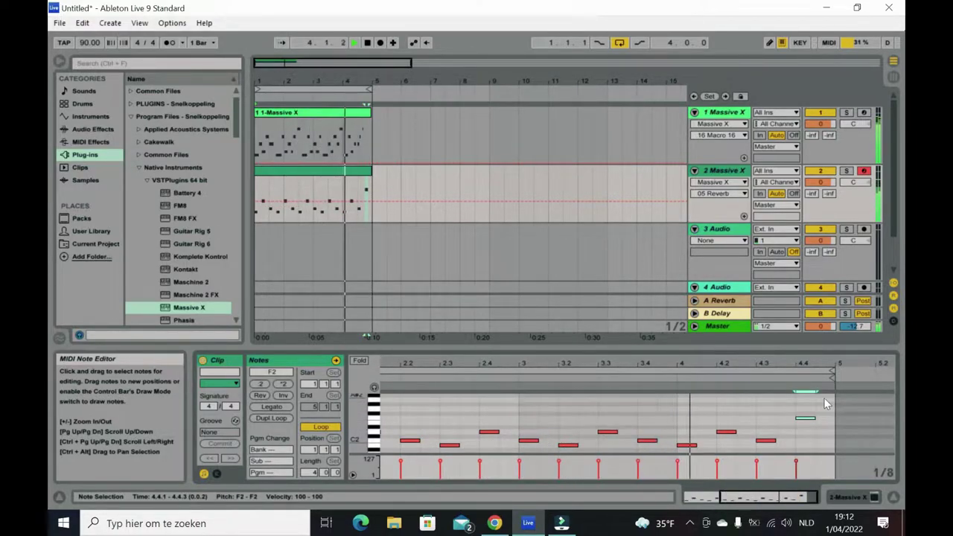
double_click(824, 394)
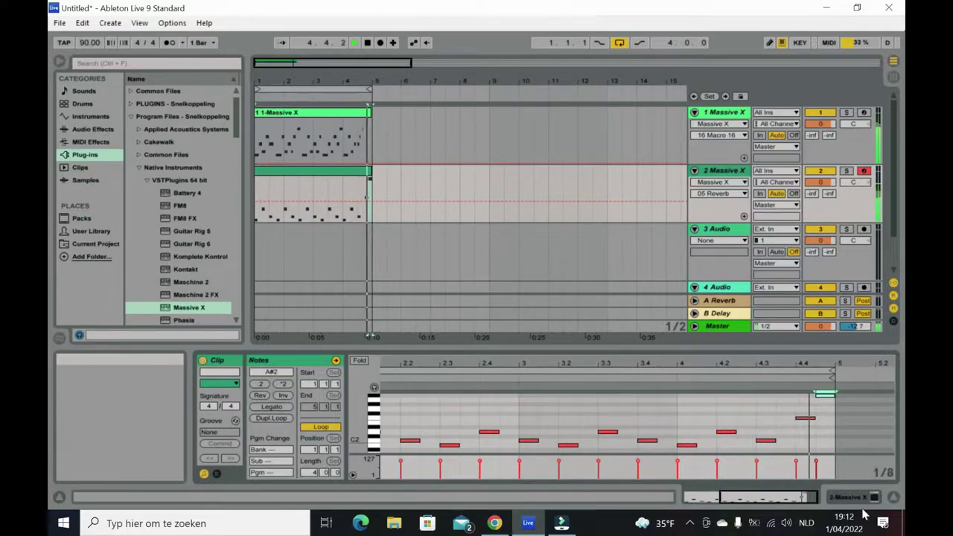
double_click(783, 431)
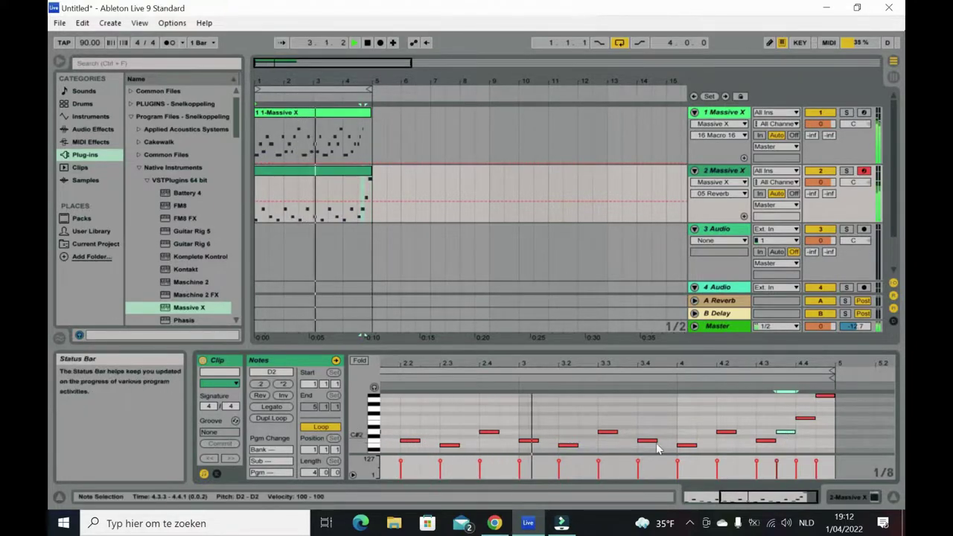
drag(745, 496, 456, 415)
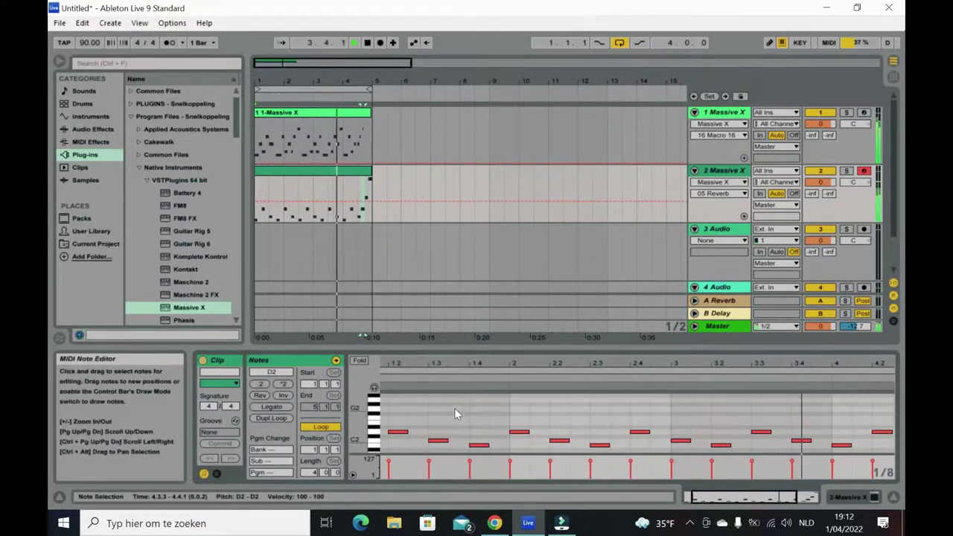
Open the second track's Massive X from the Session View and lower its master output level slightly
key(Tab)
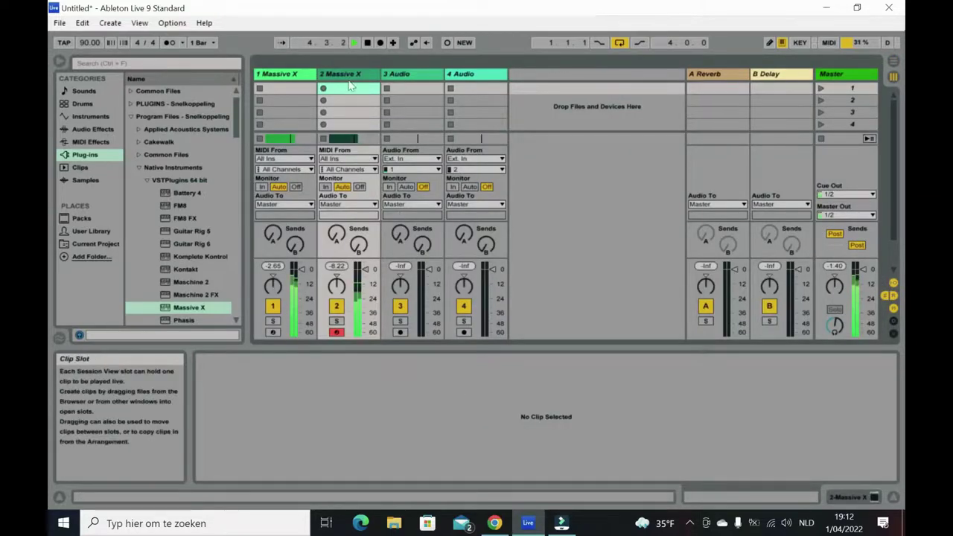
click(350, 138)
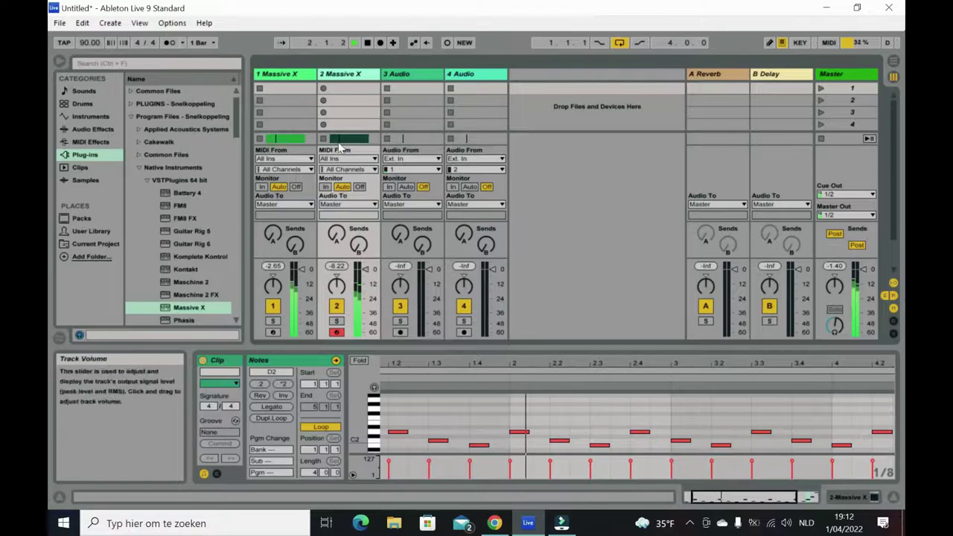
click(339, 73)
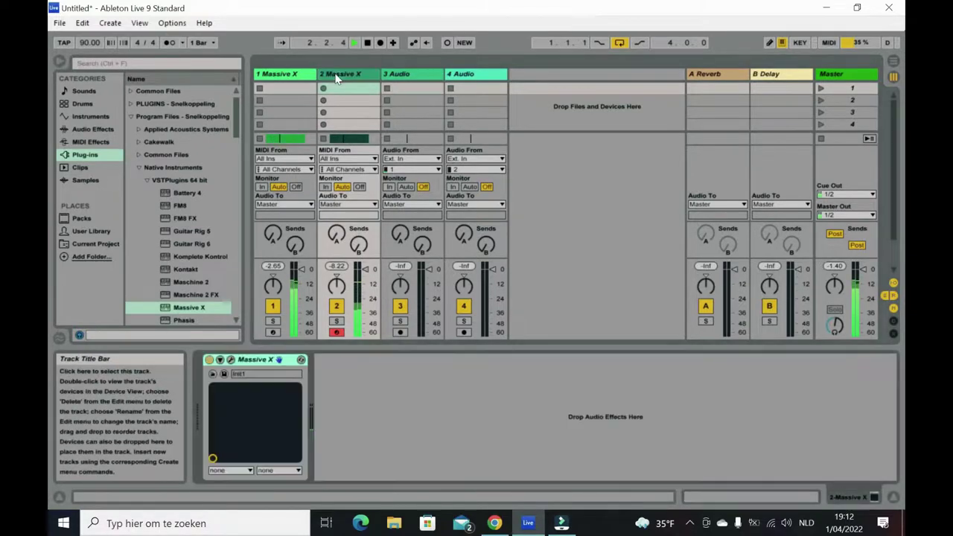
click(231, 362)
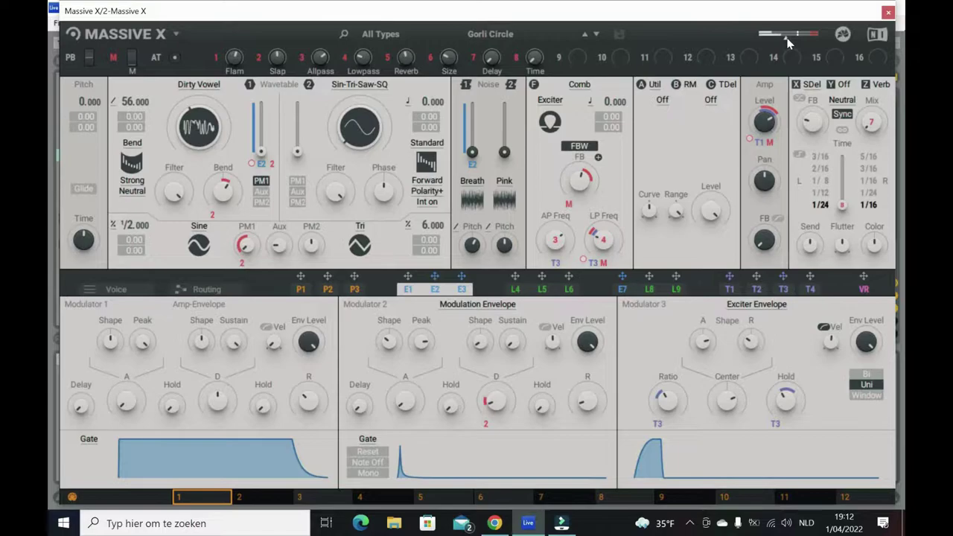
drag(794, 38, 787, 38)
Adjust the first wavetable's Filter, Bend and level, along with the second wavetable's Filter
drag(178, 193, 178, 198)
drag(336, 192, 385, 192)
drag(222, 190, 222, 207)
mouse_move(87, 251)
click(86, 241)
drag(261, 150, 261, 149)
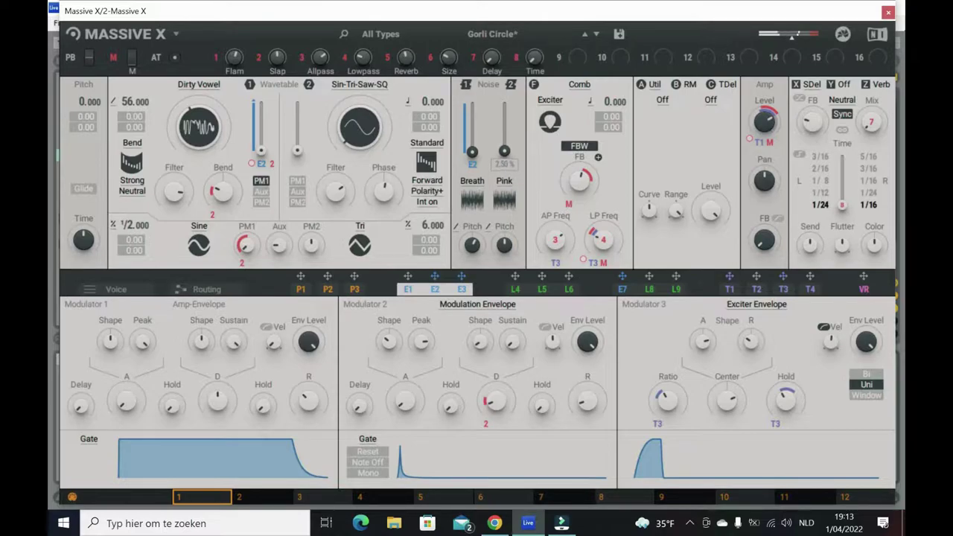
Adjust the Breath noise level and the Comb filter's LP Freq, set its AP Freq to 70.9 %, and close the synth
drag(471, 151, 471, 150)
mouse_move(605, 241)
drag(607, 241, 607, 233)
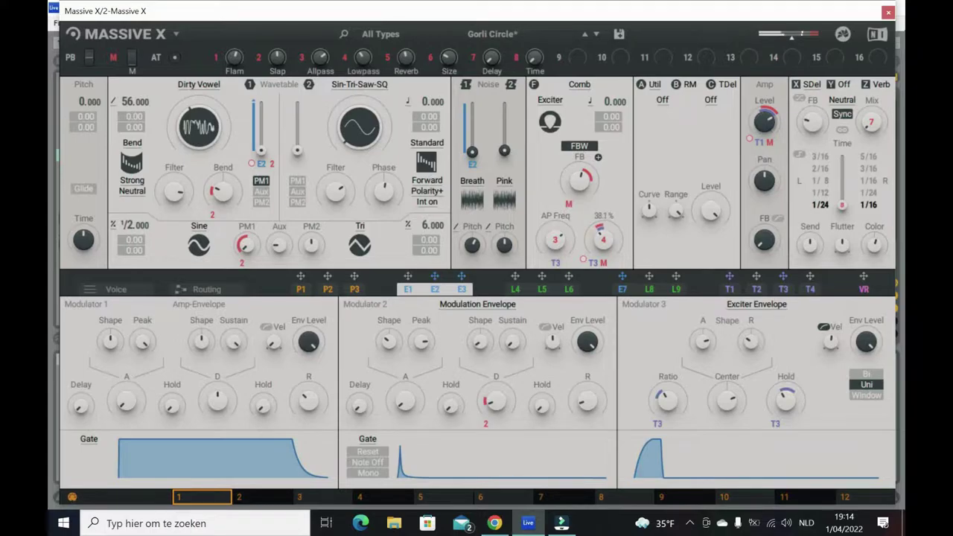
drag(603, 238, 603, 244)
mouse_move(555, 239)
mouse_down()
mouse_move(554, 254)
mouse_move(555, 235)
mouse_up()
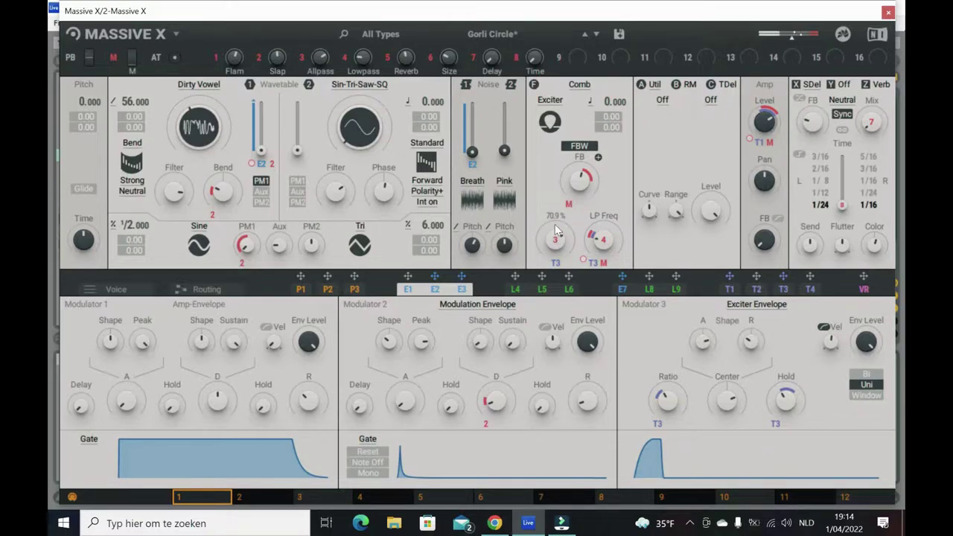
click(888, 12)
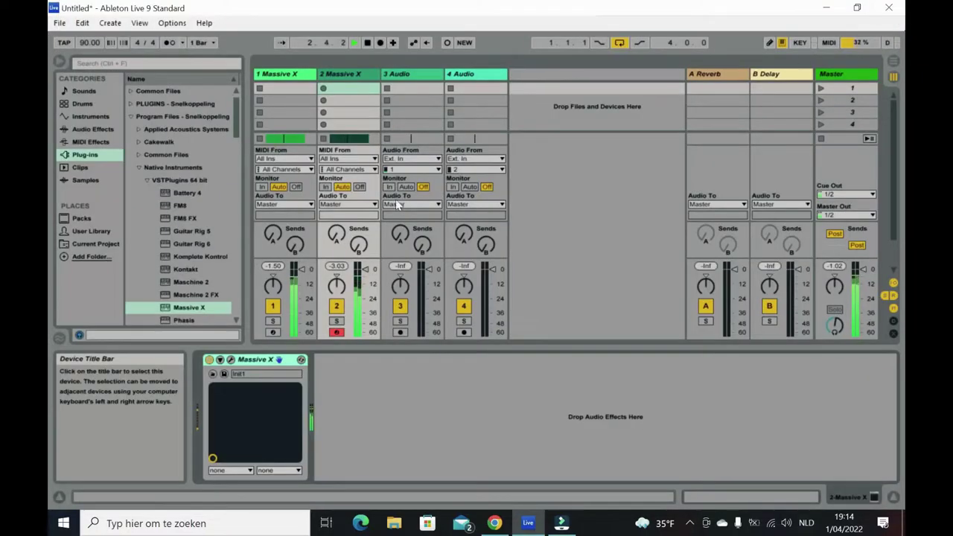
Rename the third audio track as Perc, set its audio input to 2-Massive X and arm it for recording
right_click(421, 76)
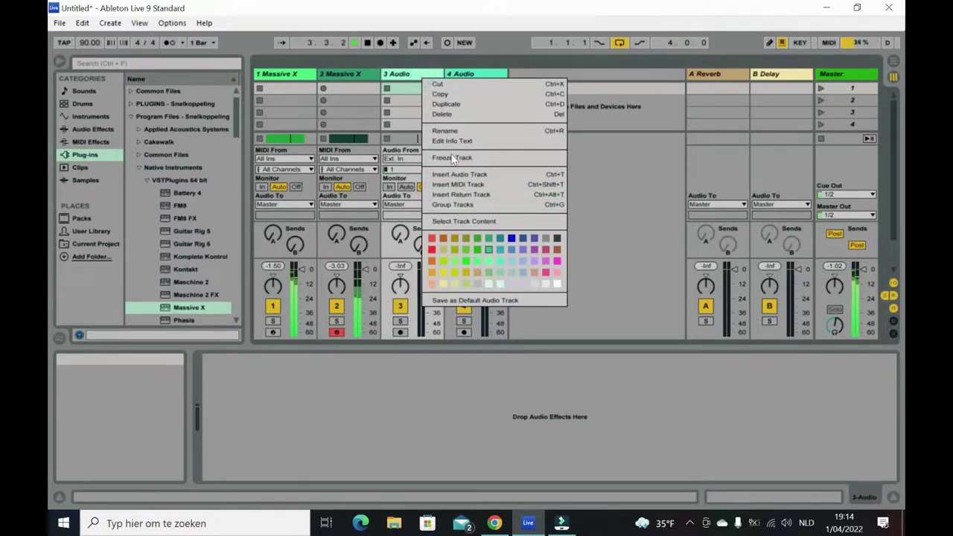
click(430, 123)
text(Perc)
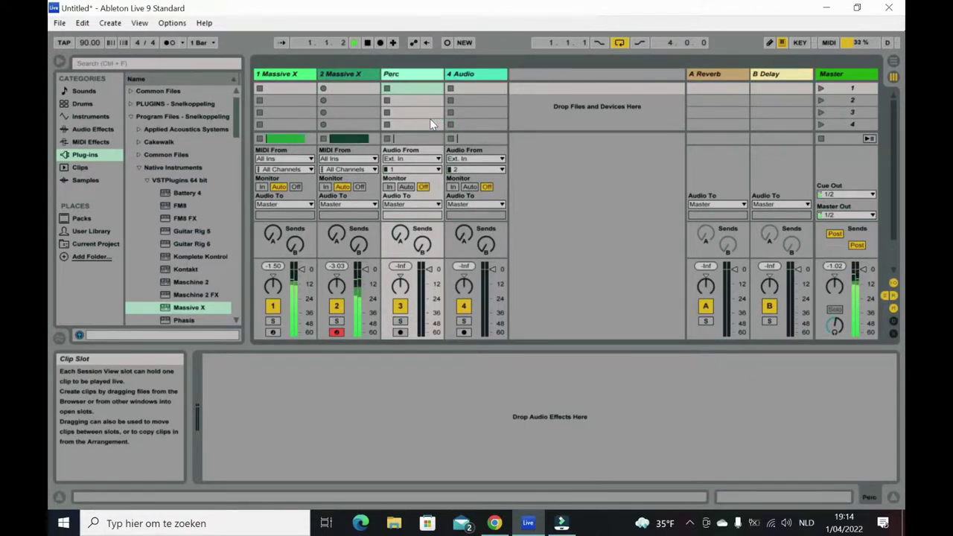
click(428, 158)
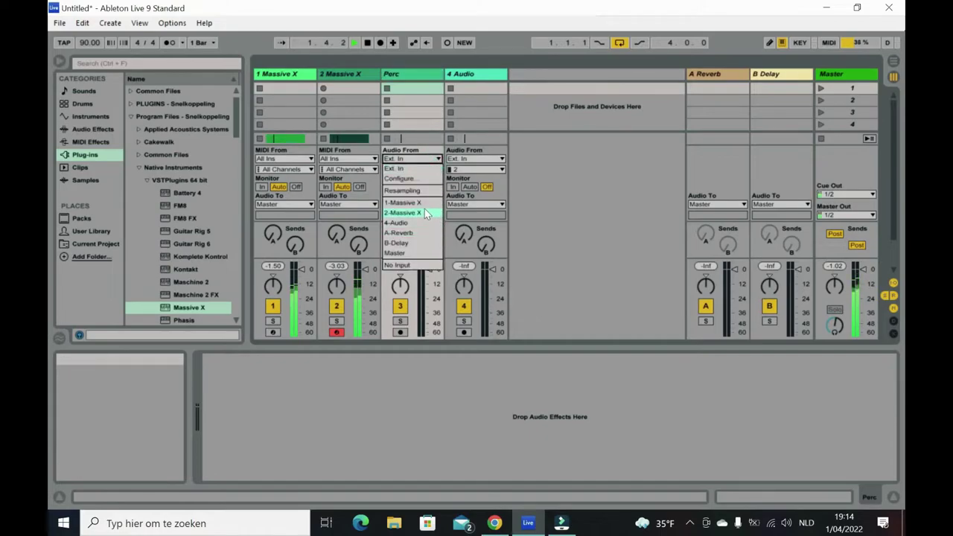
click(425, 210)
click(400, 332)
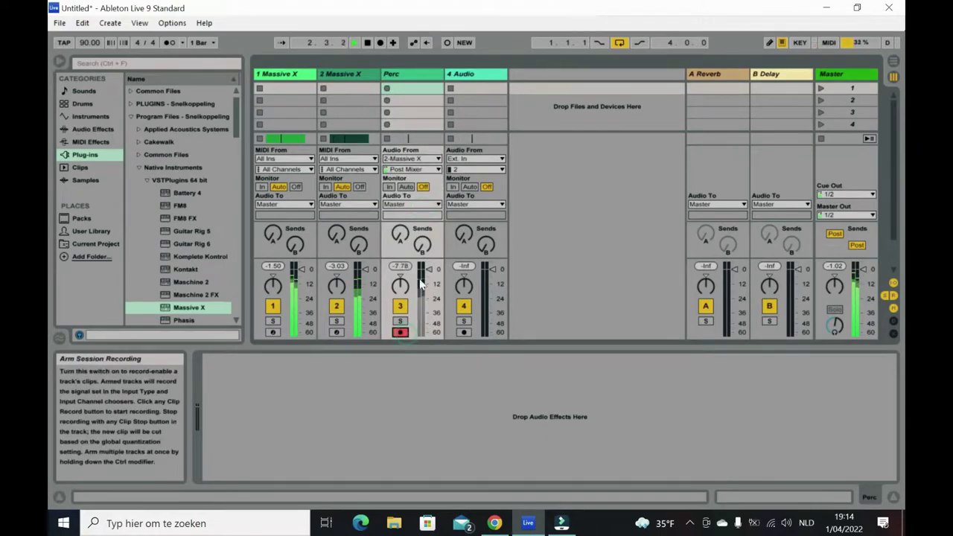
Record the second Massive X track onto the Perc track over the full four-bar loop, restarting from 1.1.1 after a short first take
click(380, 44)
key(Tab)
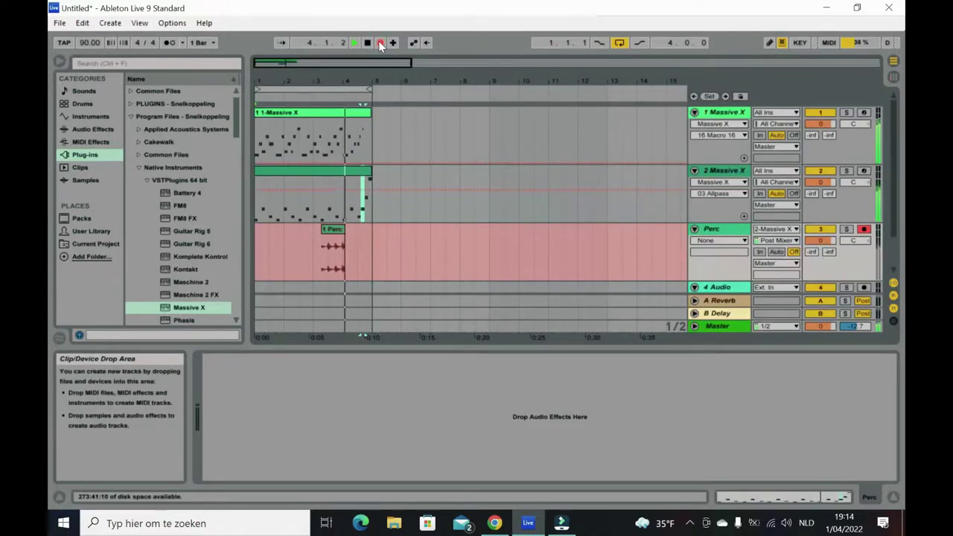
click(333, 168)
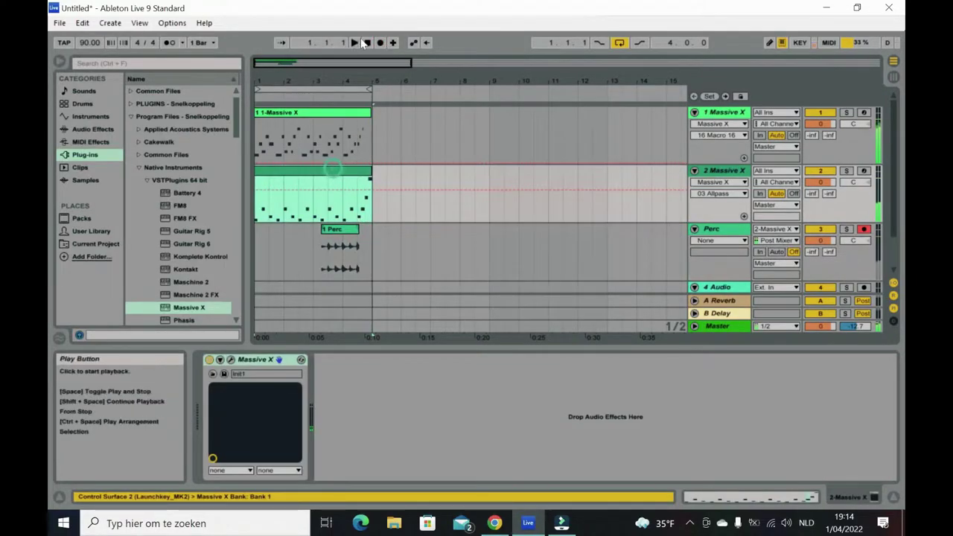
key(Tab)
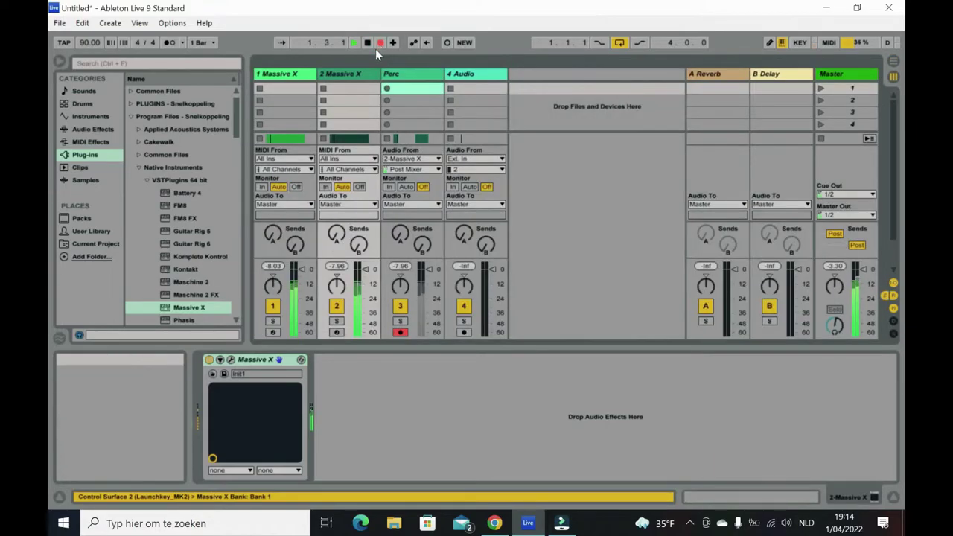
key(Tab)
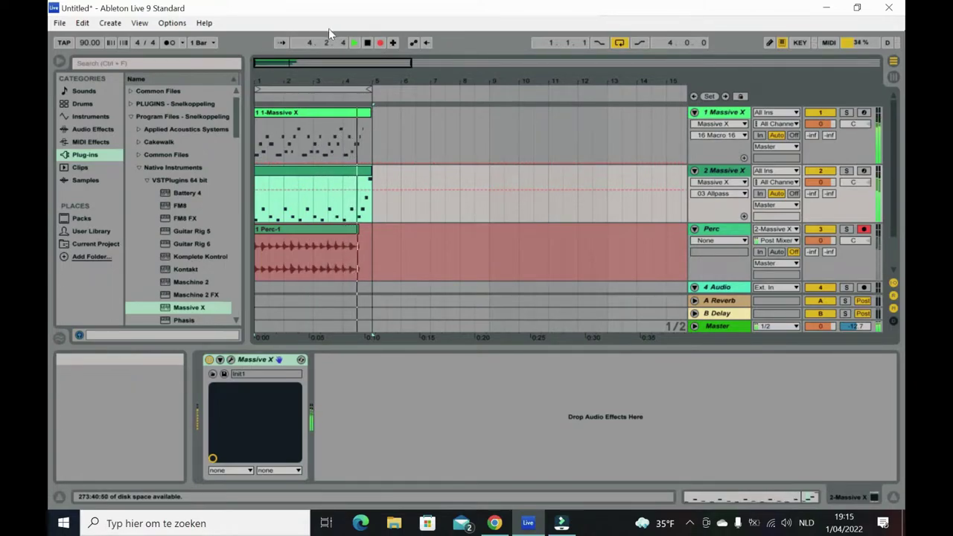
key(space)
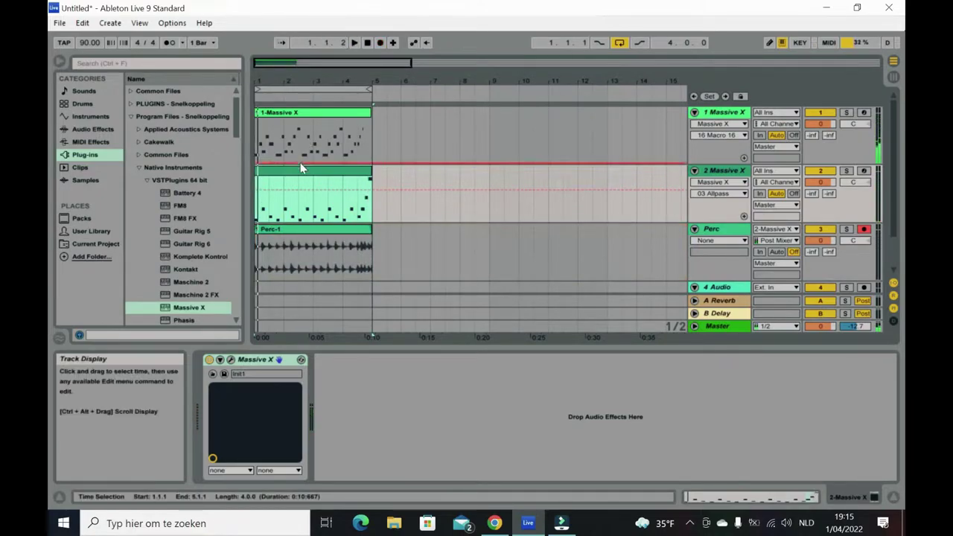
Delete the MIDI clip from the second Massive X track and set the Perc track's audio input to Ext. In
key(Delete)
key(space)
key(Tab)
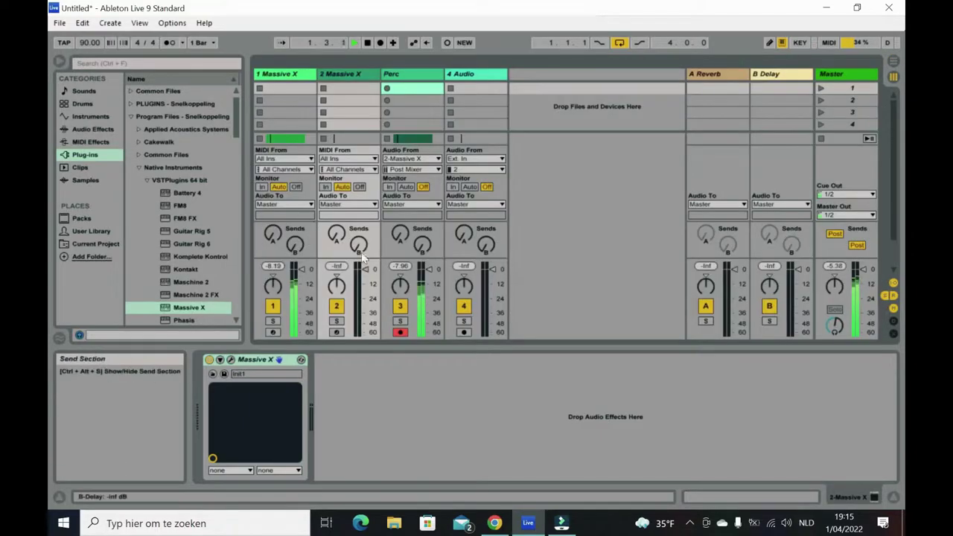
click(411, 159)
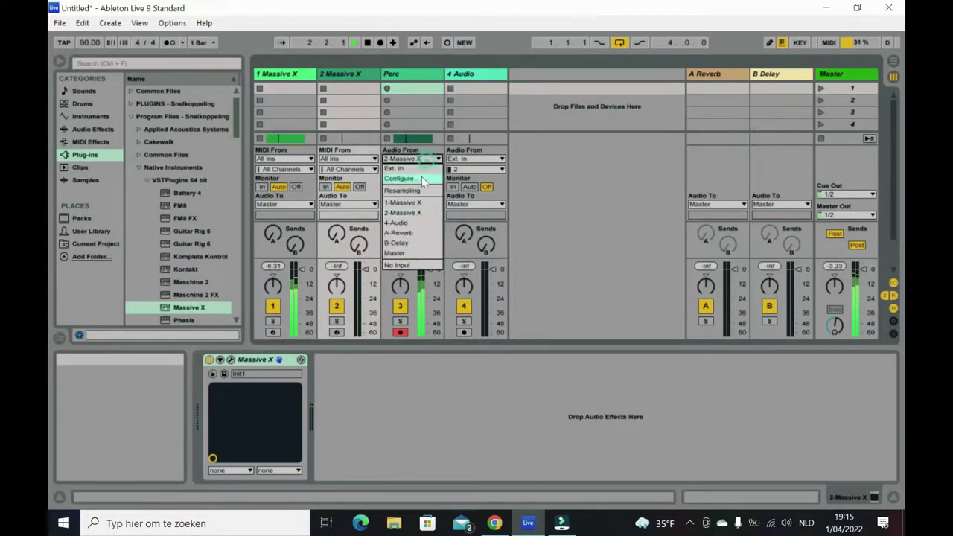
click(413, 171)
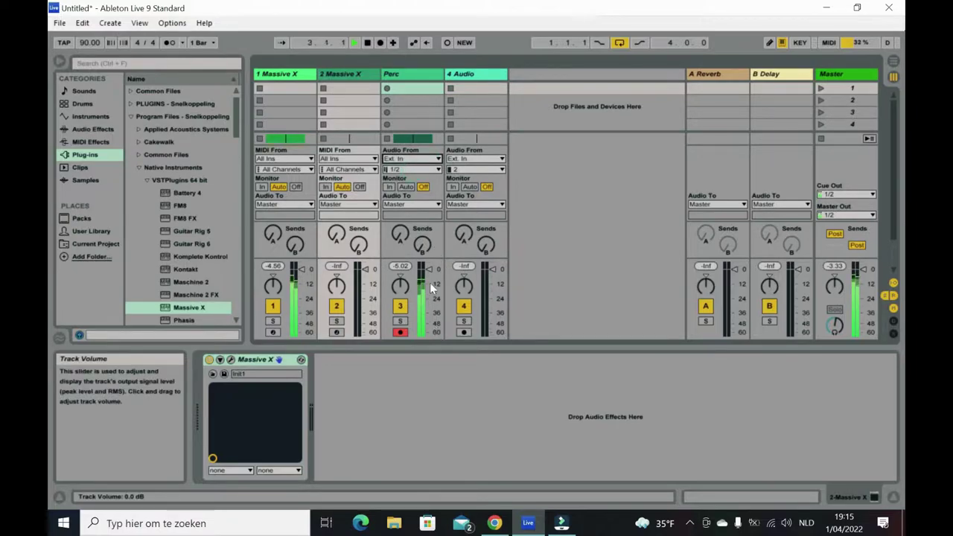
Search the plug-ins for "wid", add Wider to the Perc track, set its width to 9% and close it
click(409, 138)
click(413, 89)
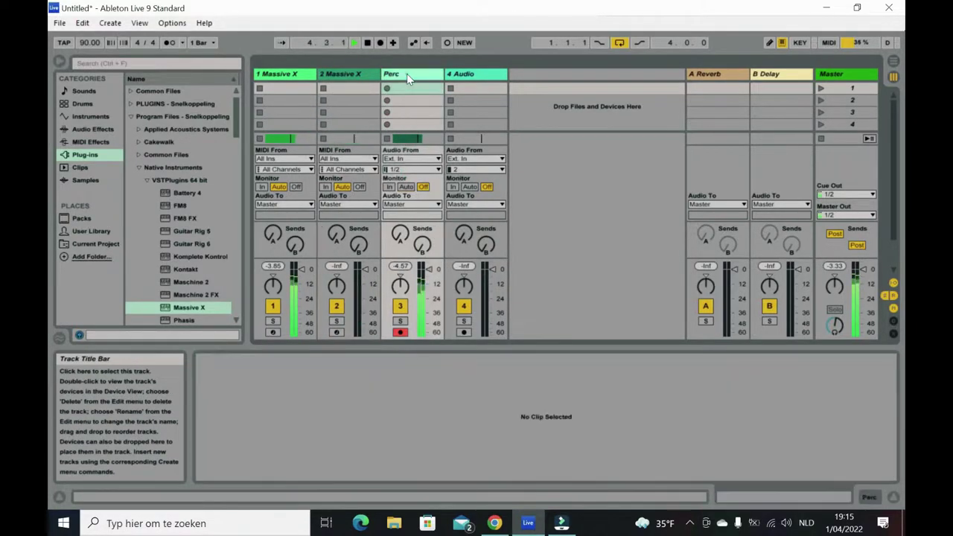
click(190, 64)
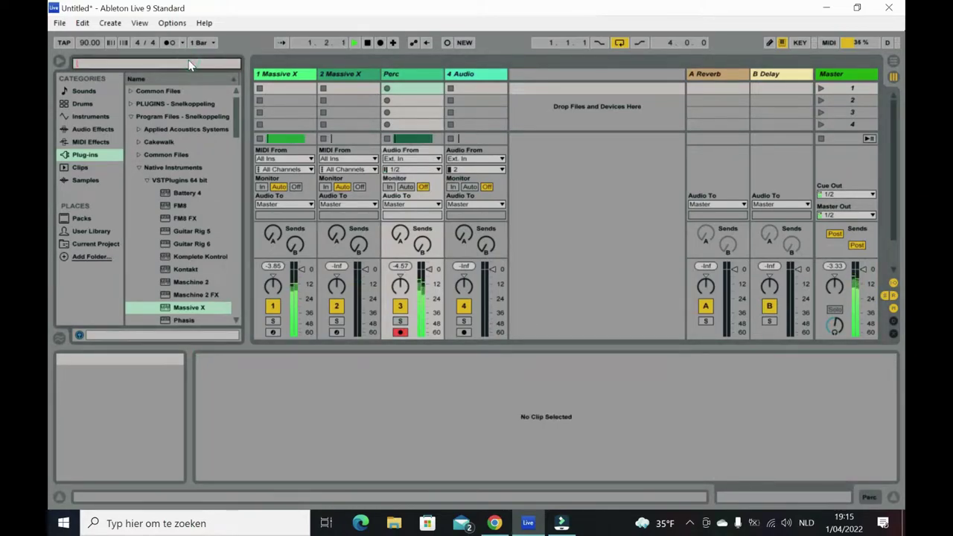
text(wid)
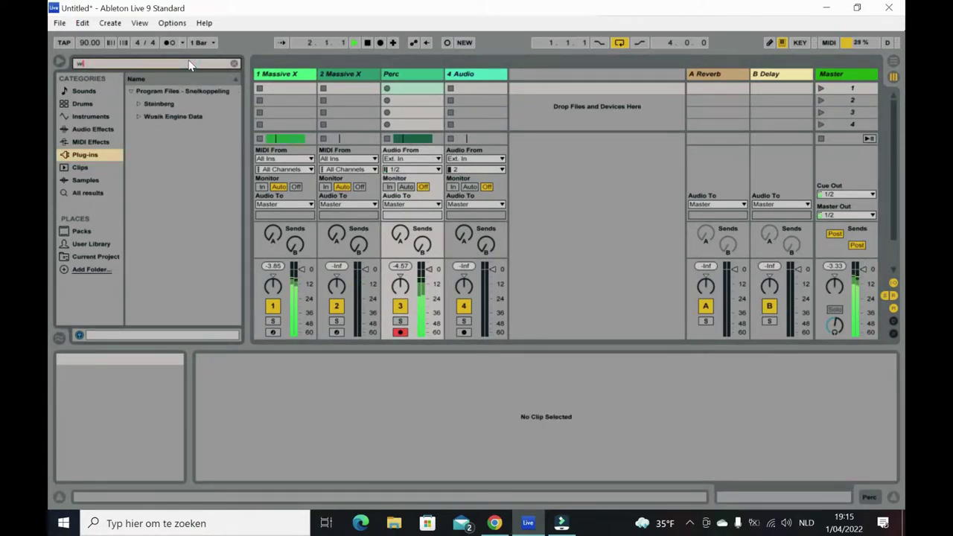
click(175, 105)
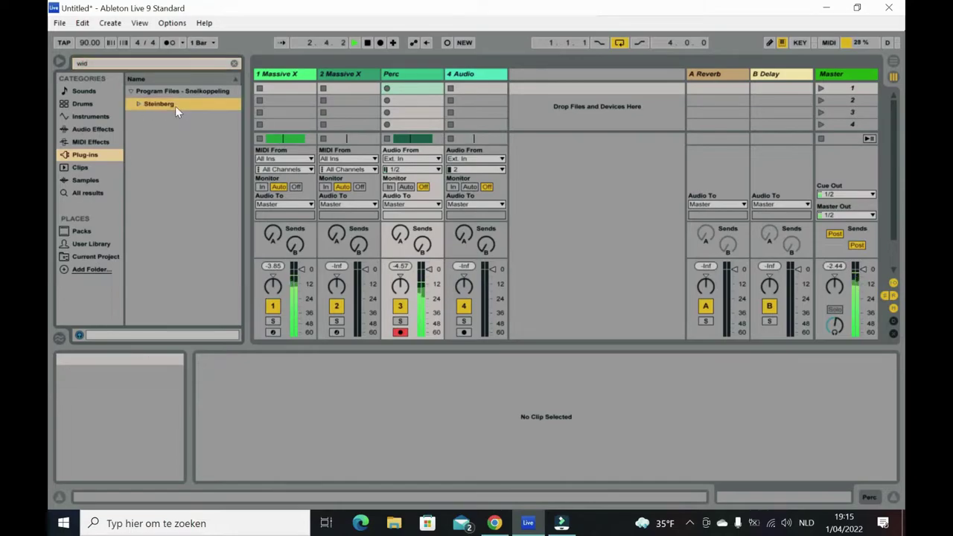
click(182, 119)
double_click(192, 140)
drag(274, 135, 277, 128)
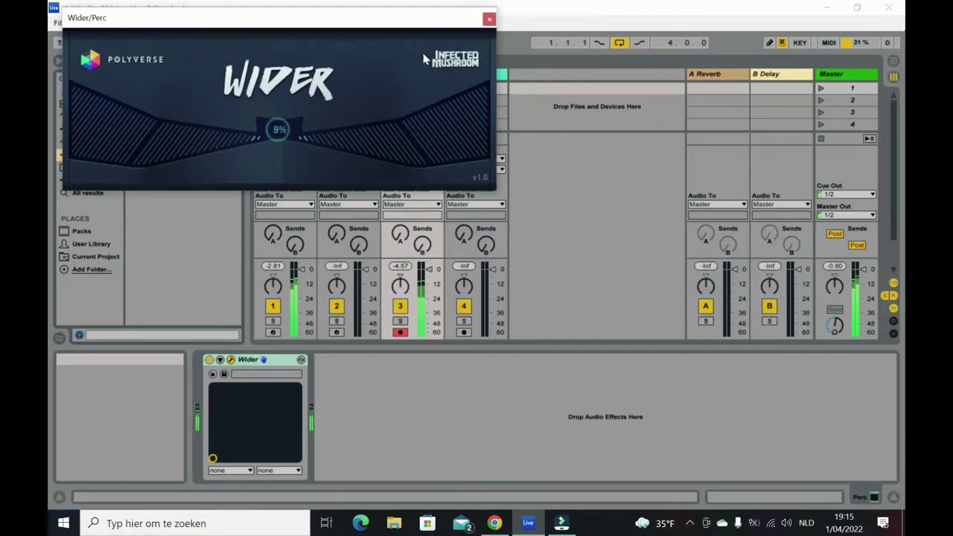
click(489, 18)
Load the Breaker preset from the Drums category into the second track's Massive X and arm that track
click(344, 75)
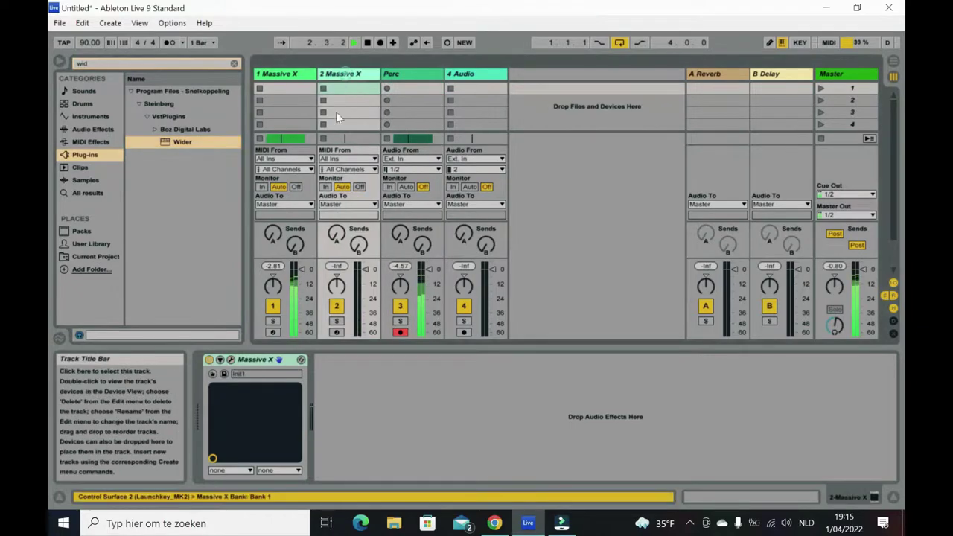
click(238, 355)
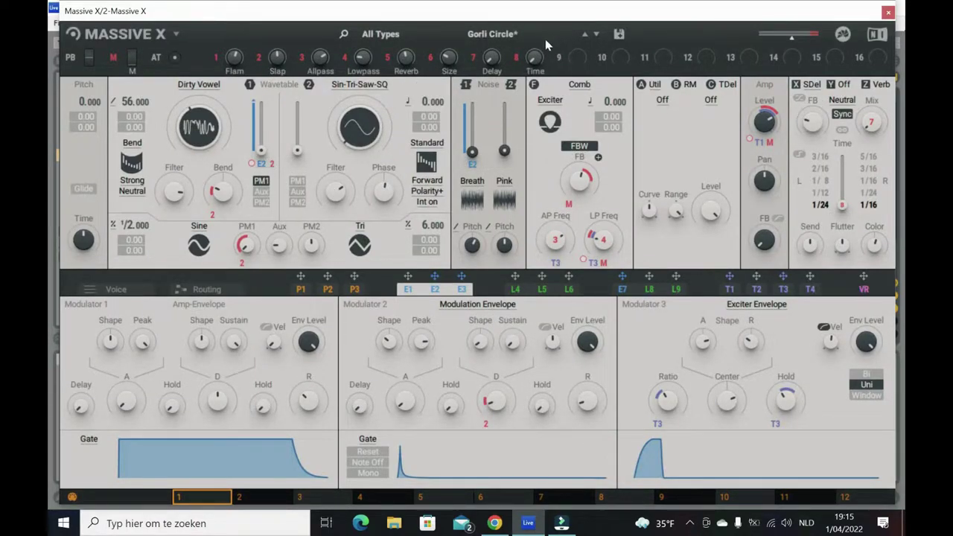
click(493, 35)
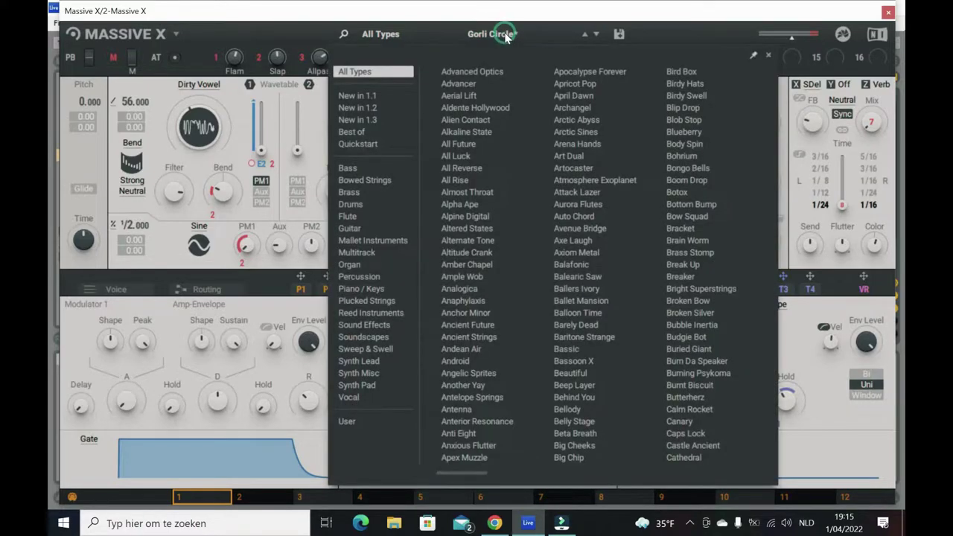
click(369, 207)
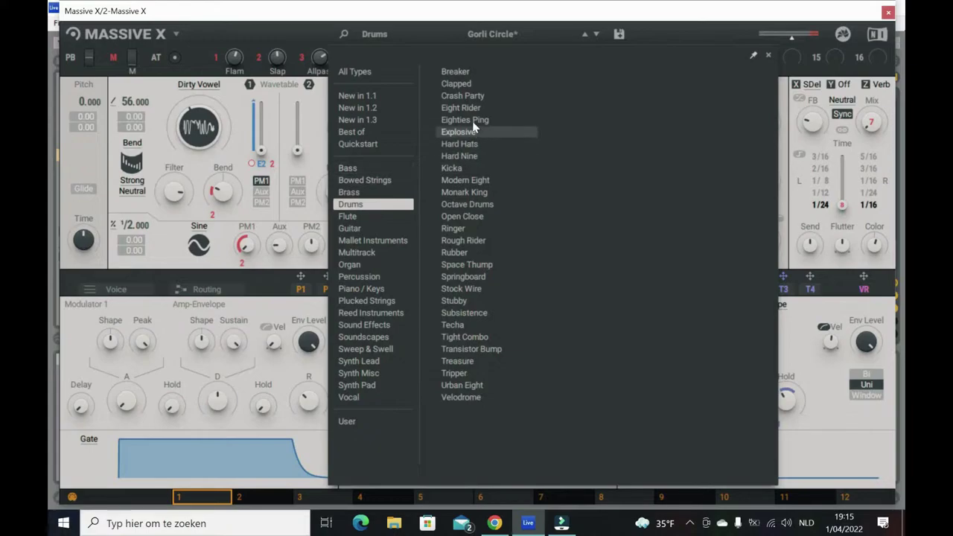
click(481, 74)
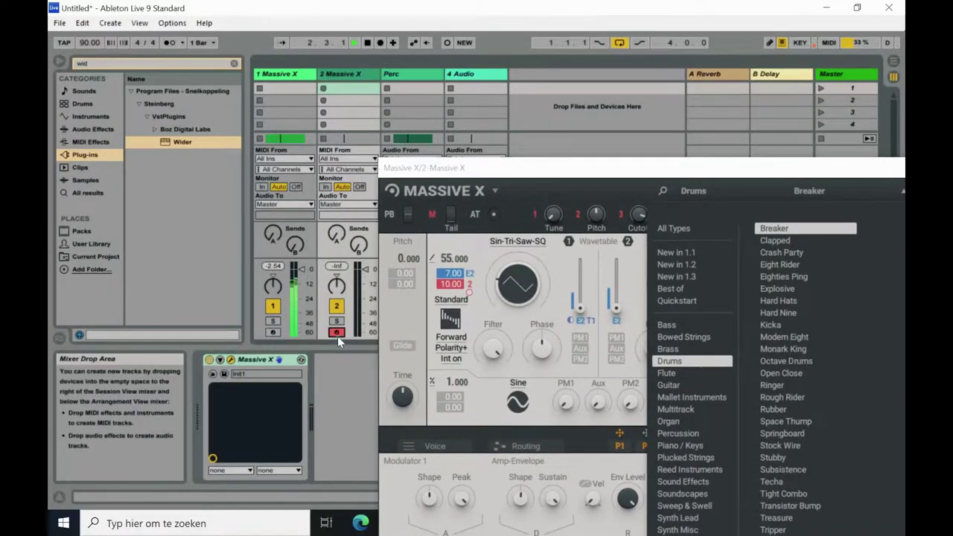
drag(530, 167, 257, 2)
drag(447, 10, 407, 16)
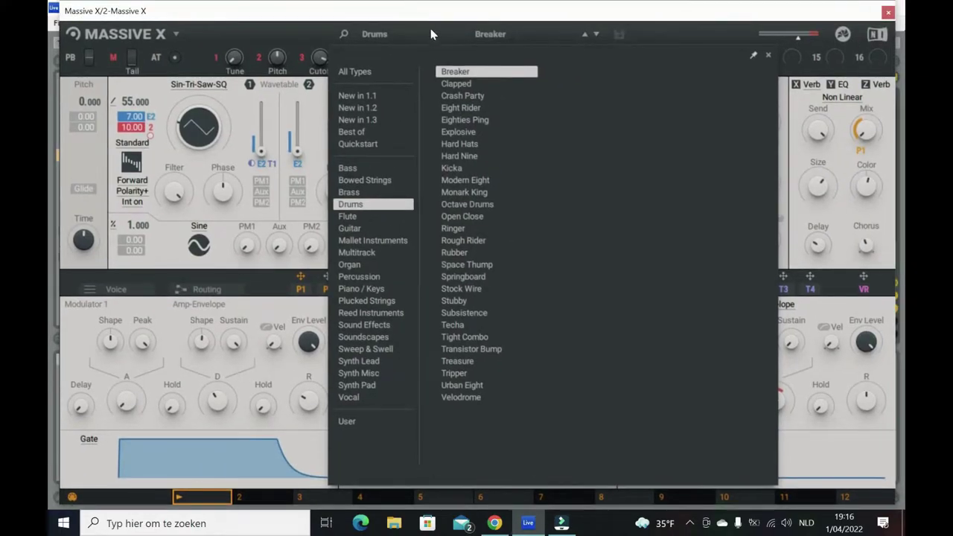
Audition the Clapped, Breaker, Crash Party and Kicka drum presets in the second track's Massive X, and load Urban Eight
click(467, 89)
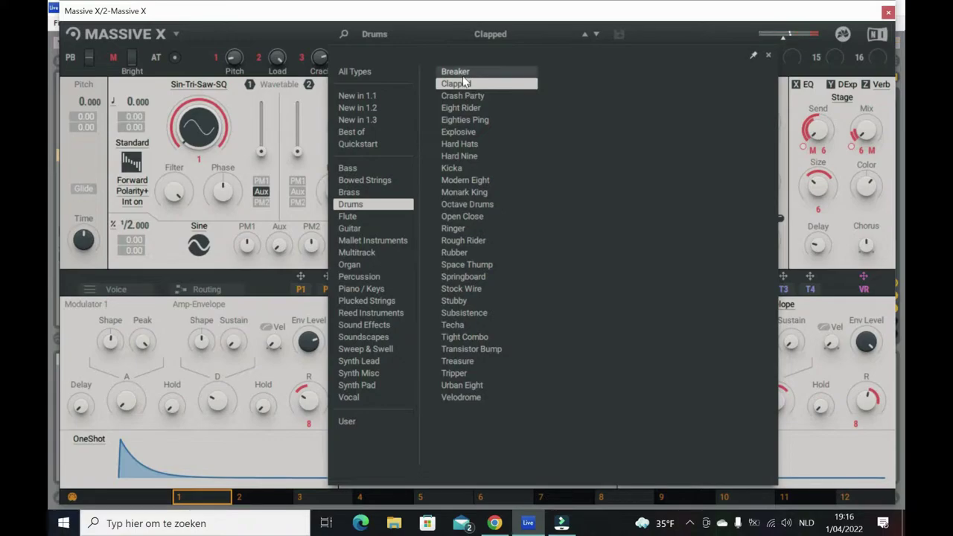
click(463, 73)
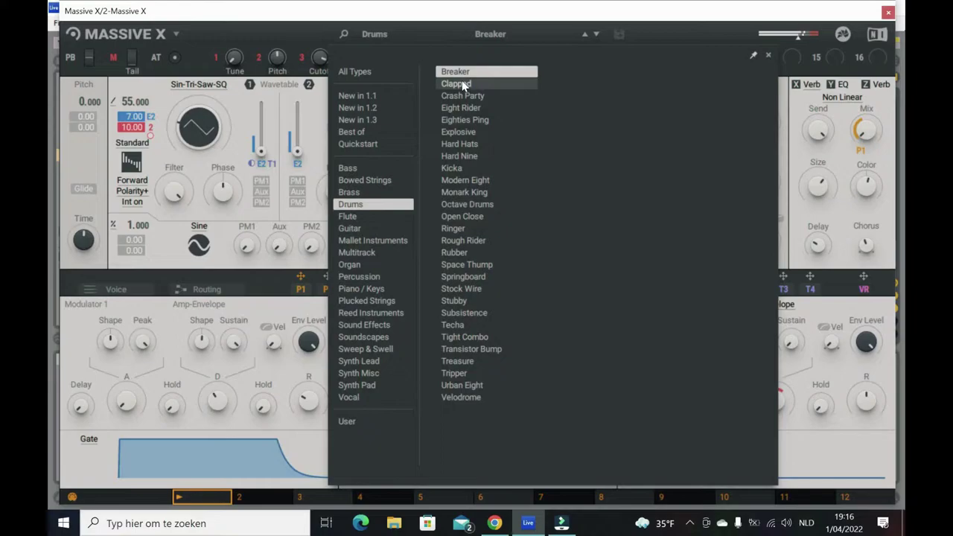
click(466, 97)
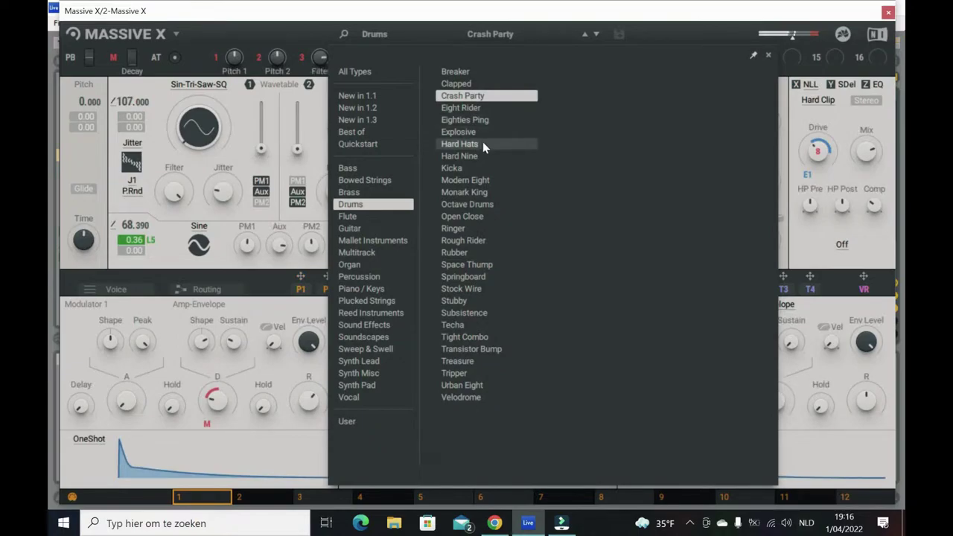
click(474, 167)
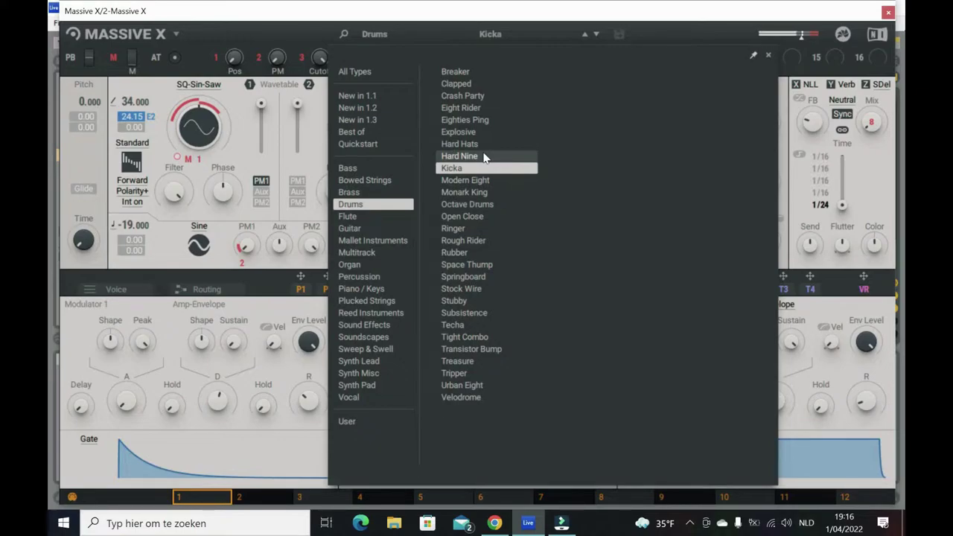
click(465, 384)
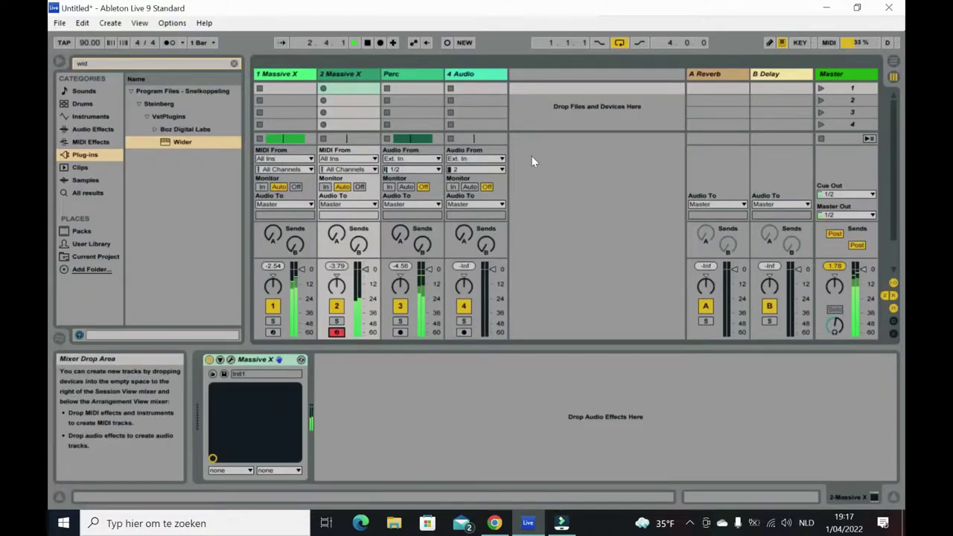
Rename the fourth track, an empty audio track, as Kick
click(480, 75)
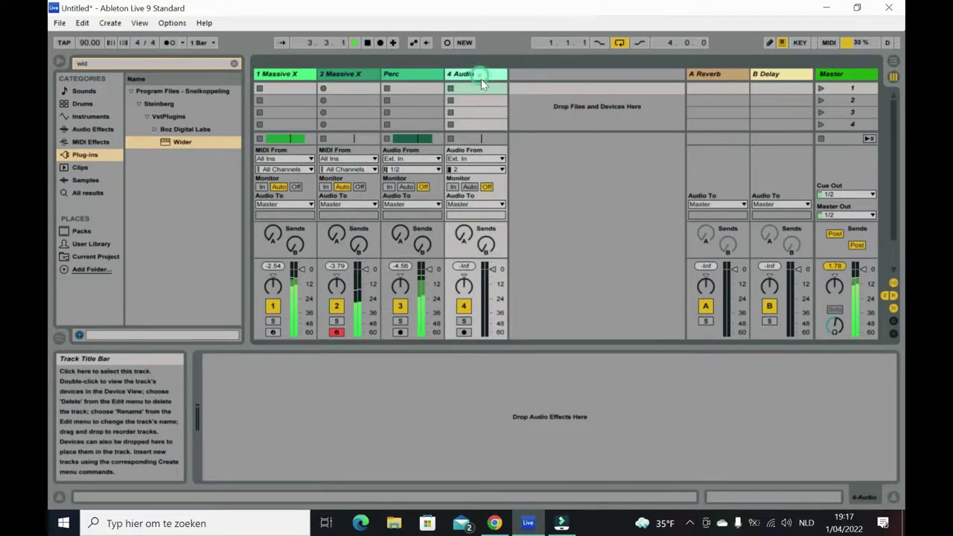
right_click(481, 78)
click(516, 131)
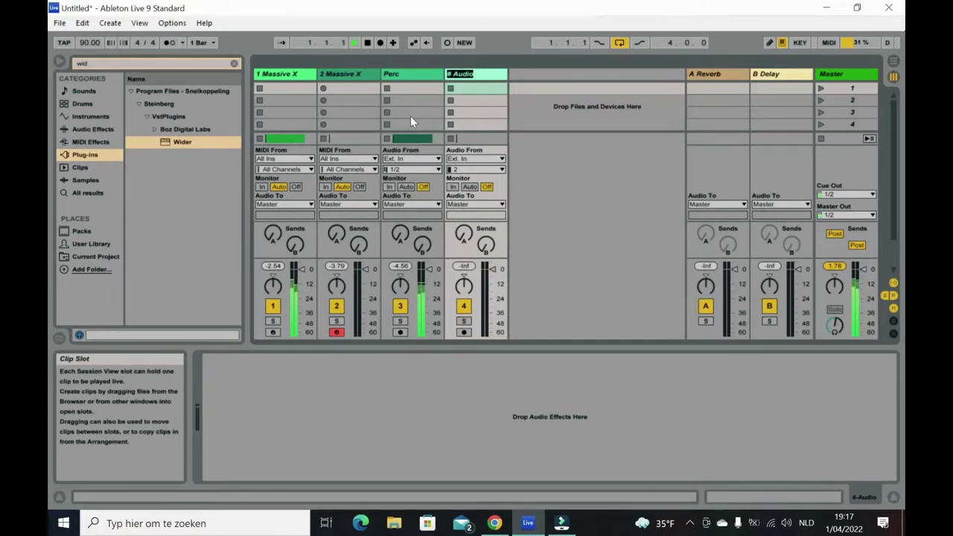
text(Kick)
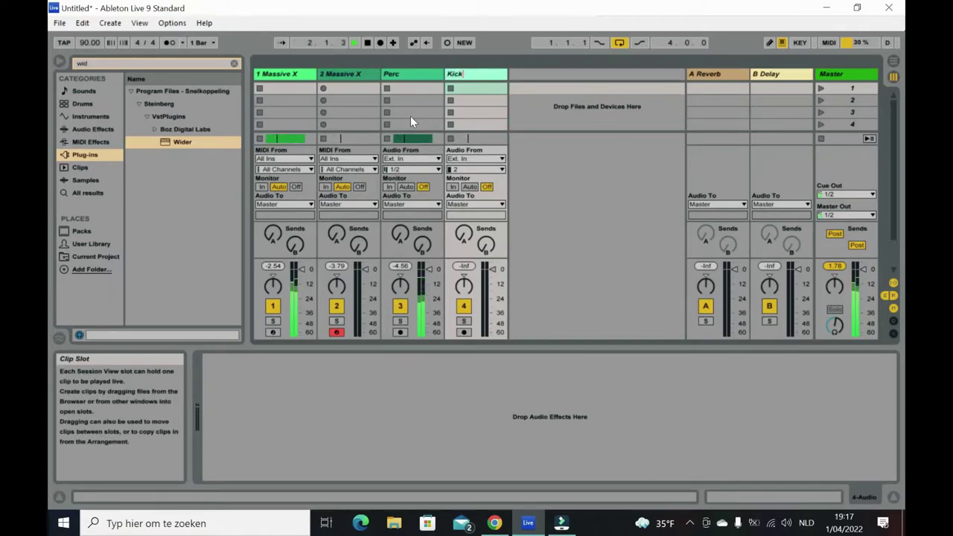
key(Return)
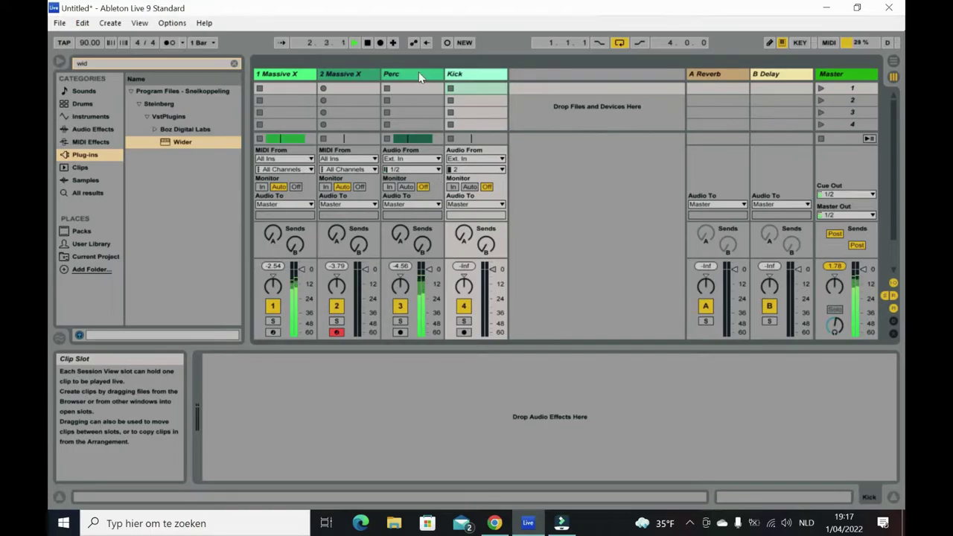
Insert two new audio tracks after the Kick track
click(348, 74)
click(479, 74)
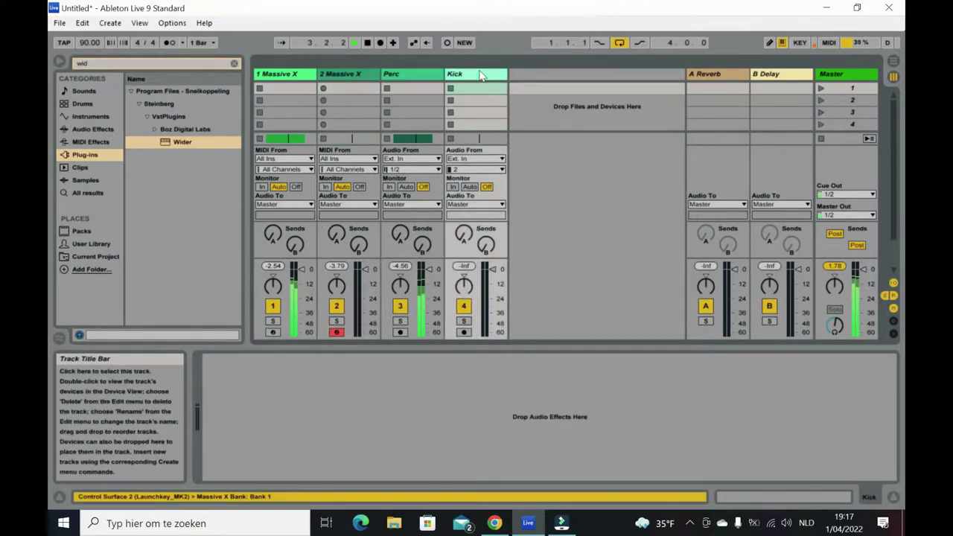
key(ctrl+t)
key(ctrl+t)
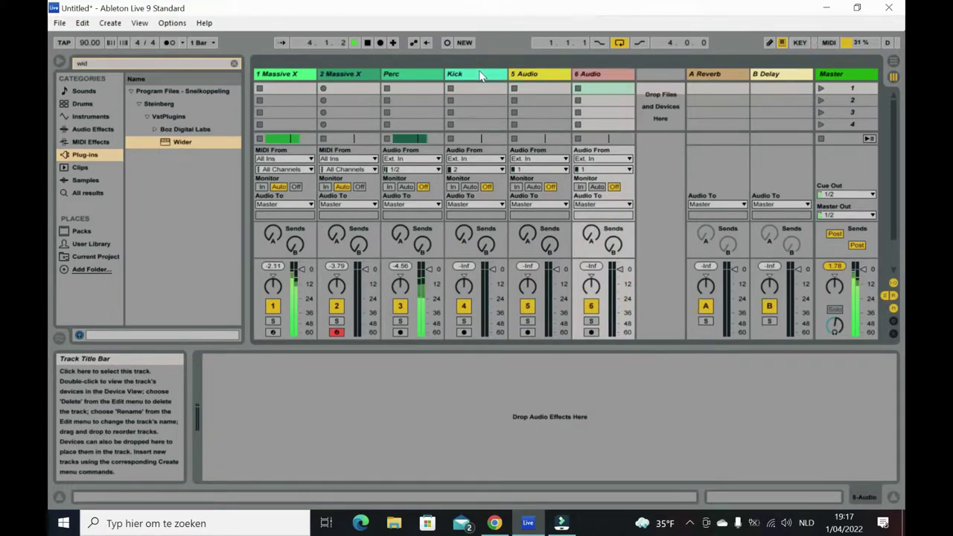
Rename the first new audio track as Snare and set the Kick track's audio input to 2-Massive X
right_click(541, 73)
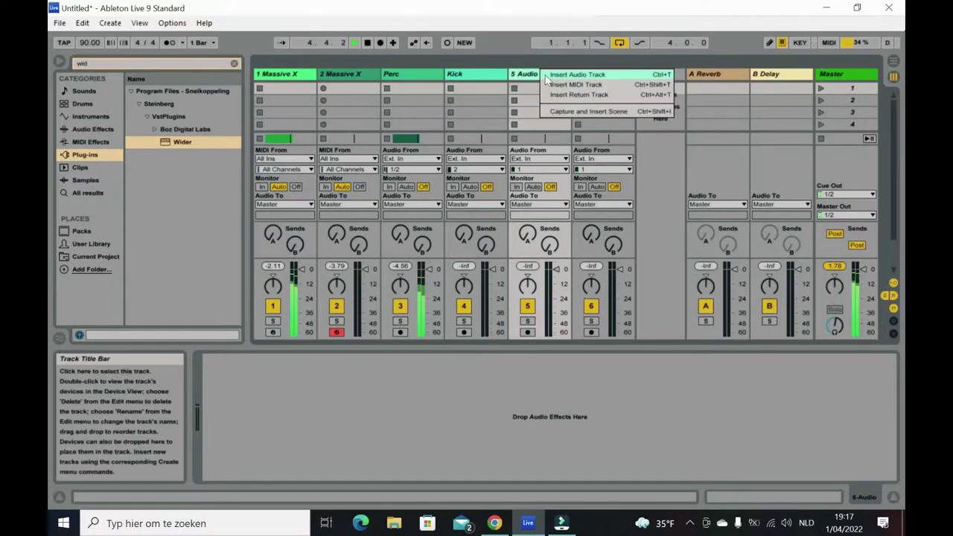
click(480, 75)
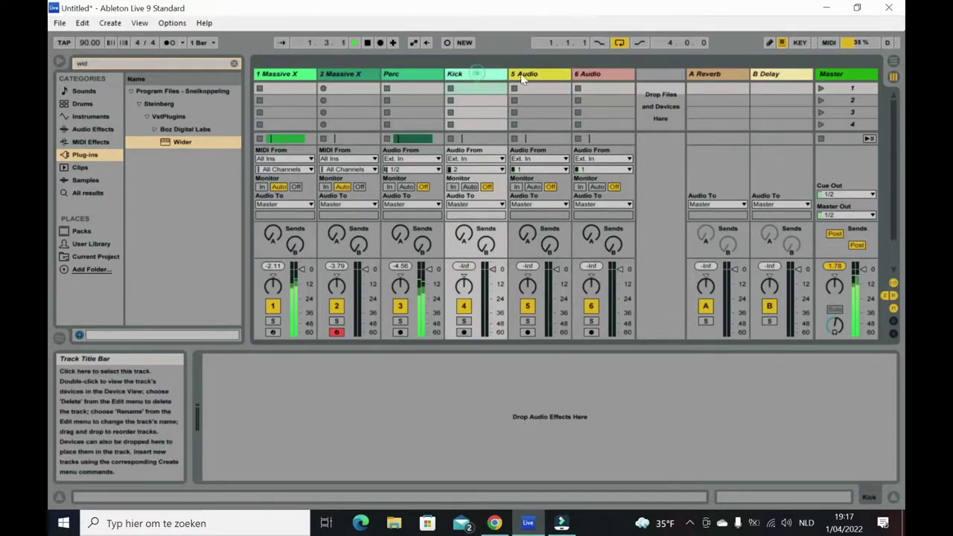
right_click(535, 76)
click(560, 127)
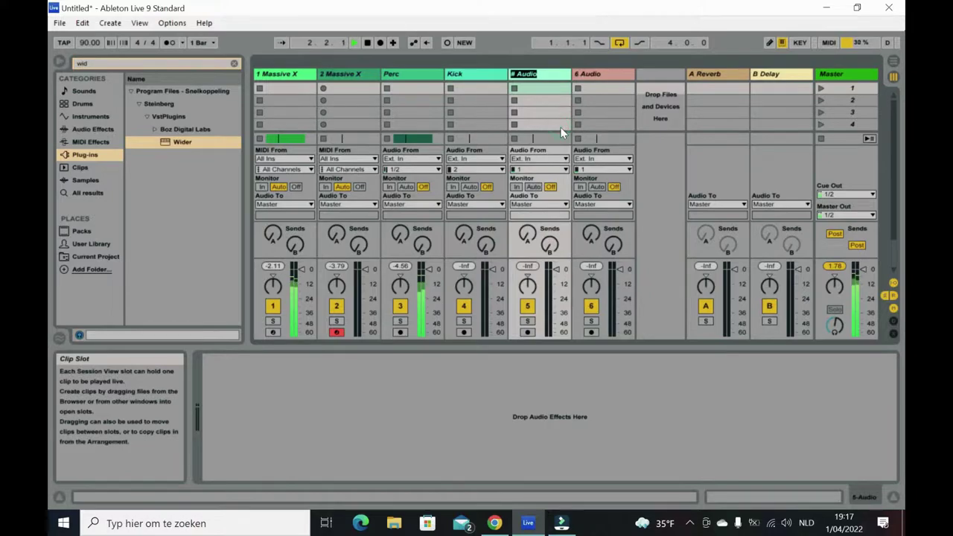
text(Snare)
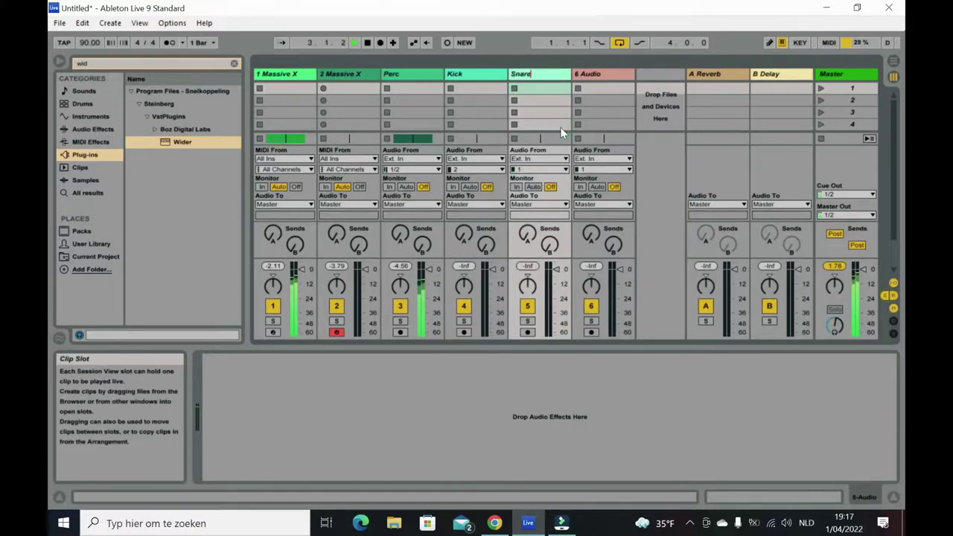
key(Return)
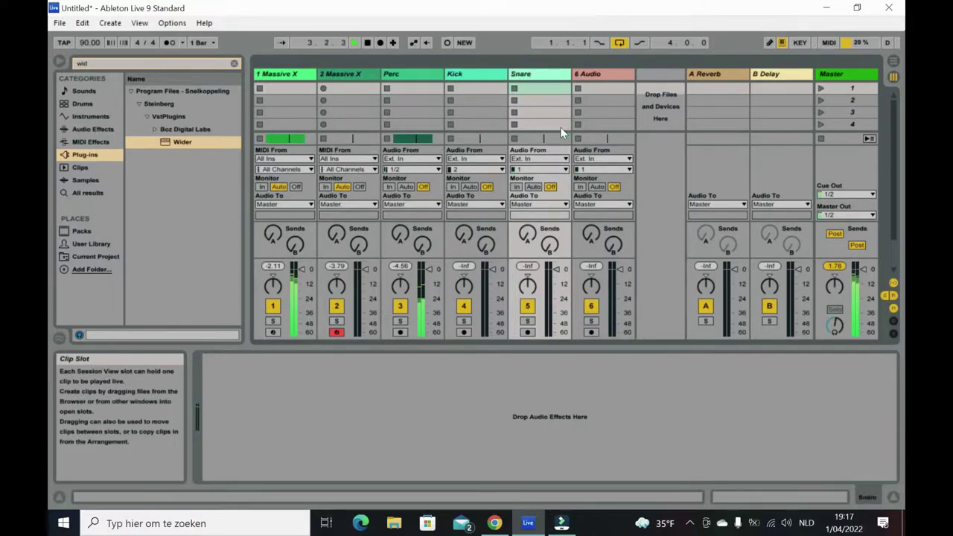
click(492, 159)
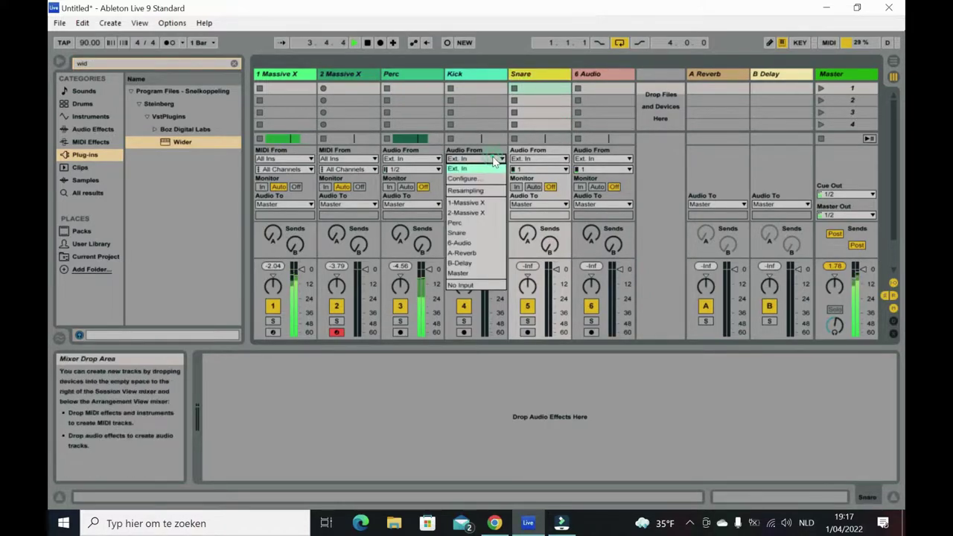
click(484, 213)
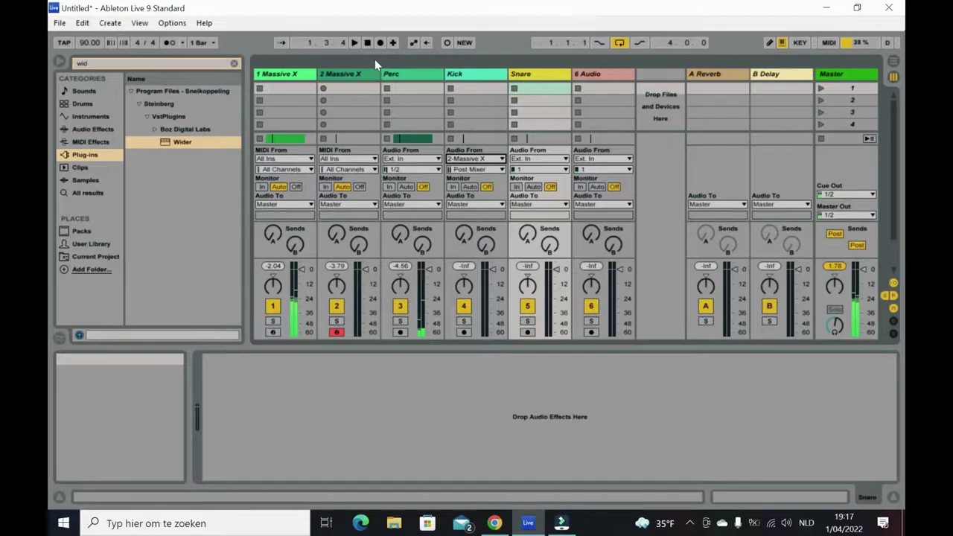
Play the four-bar loop in Arrangement view with and without the metronome to rehearse the kick part
key(Tab)
key(space)
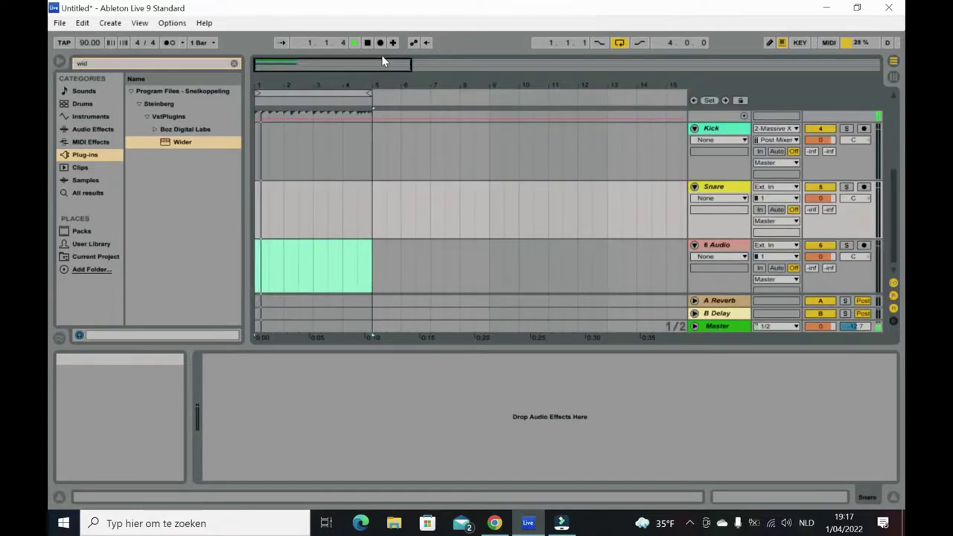
key(space)
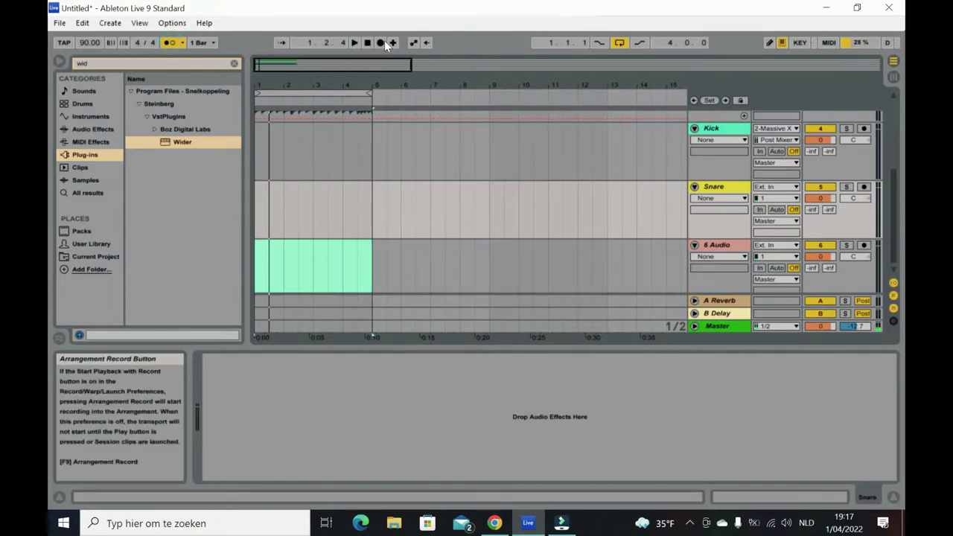
key(space)
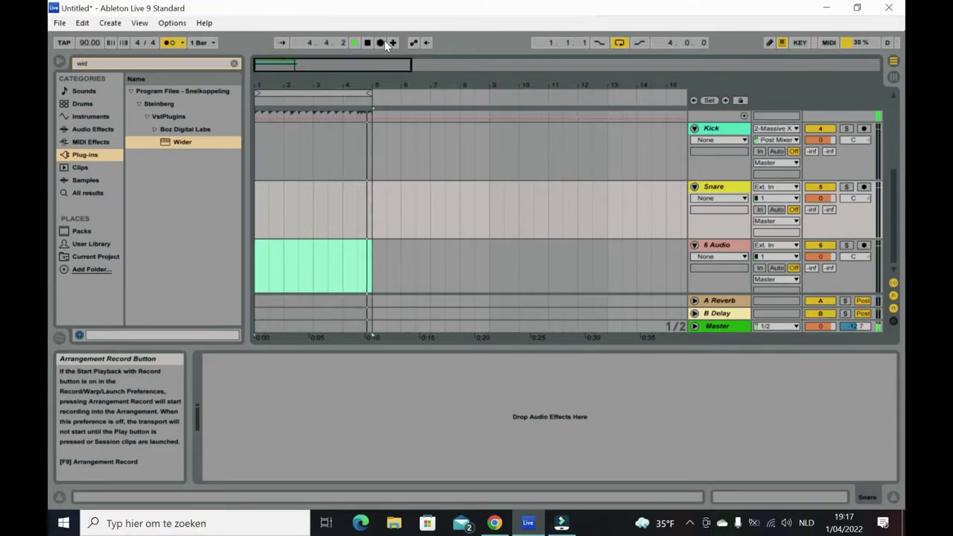
key(space)
click(175, 46)
key(space)
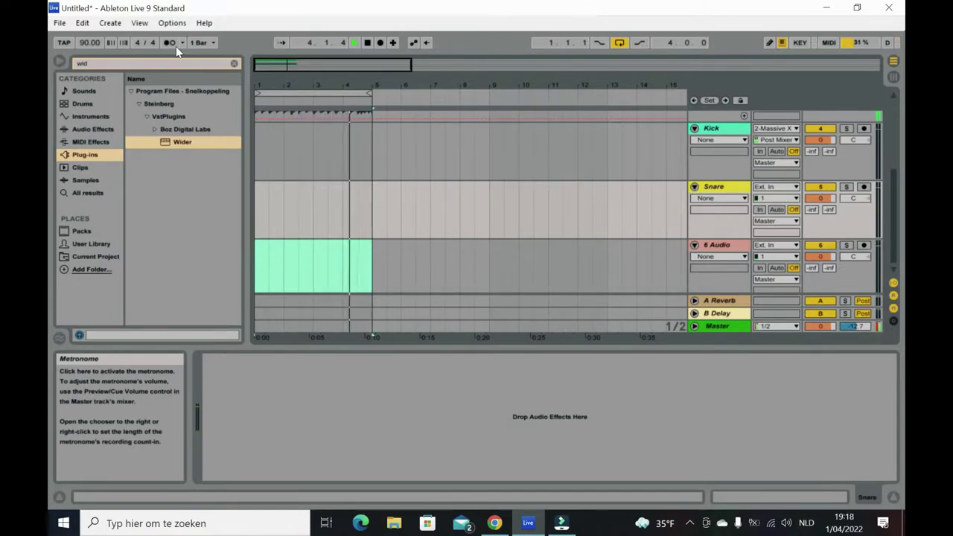
key(space)
Turn on the metronome, raise the Master cue volume to about -4.8 dB and return to Arrangement view
click(176, 45)
key(Tab)
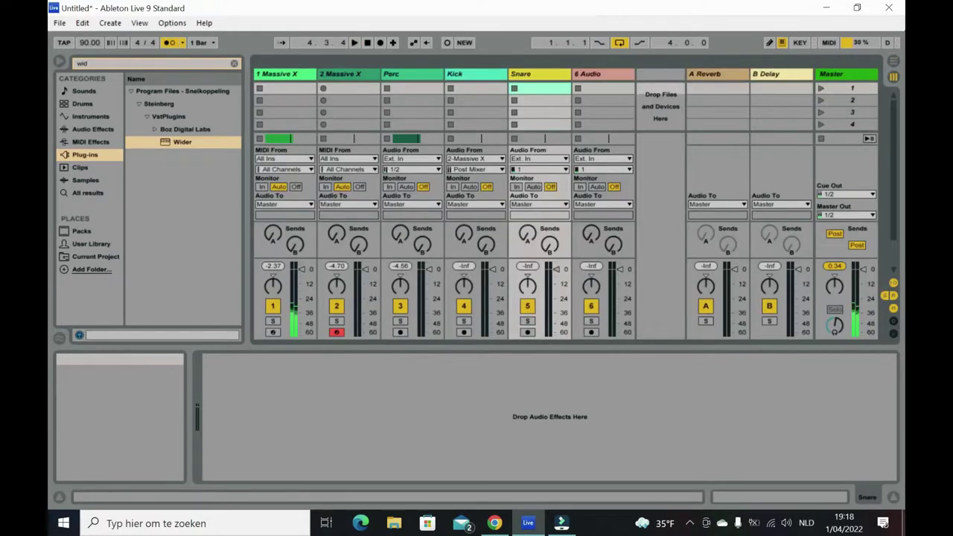
drag(835, 326, 835, 306)
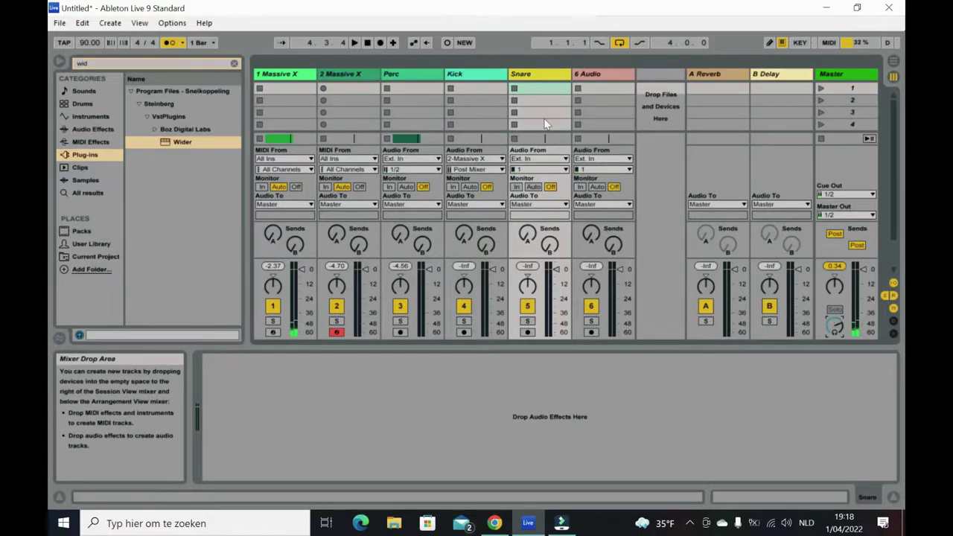
key(Tab)
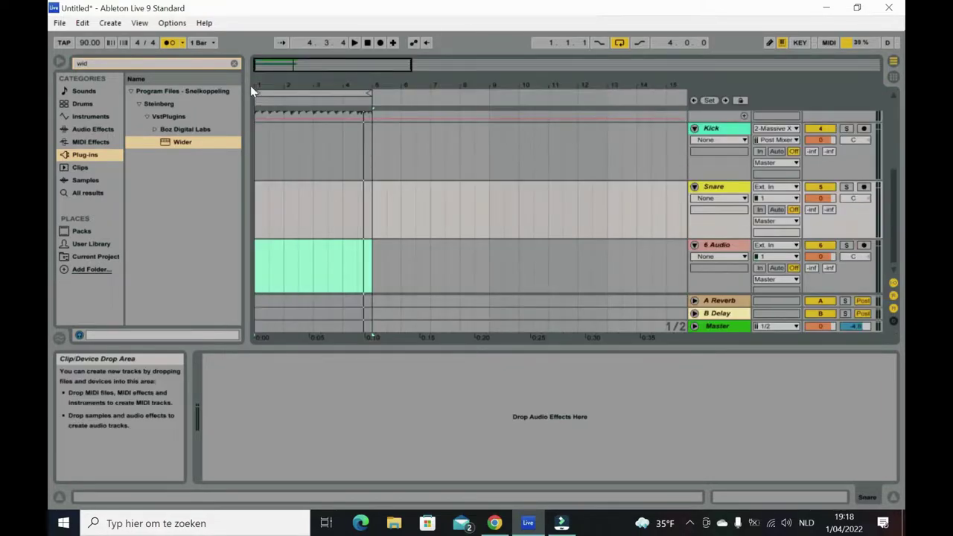
Record a MIDI kick part on the second Massive X track over the four-bar loop and turn off the metronome
click(379, 43)
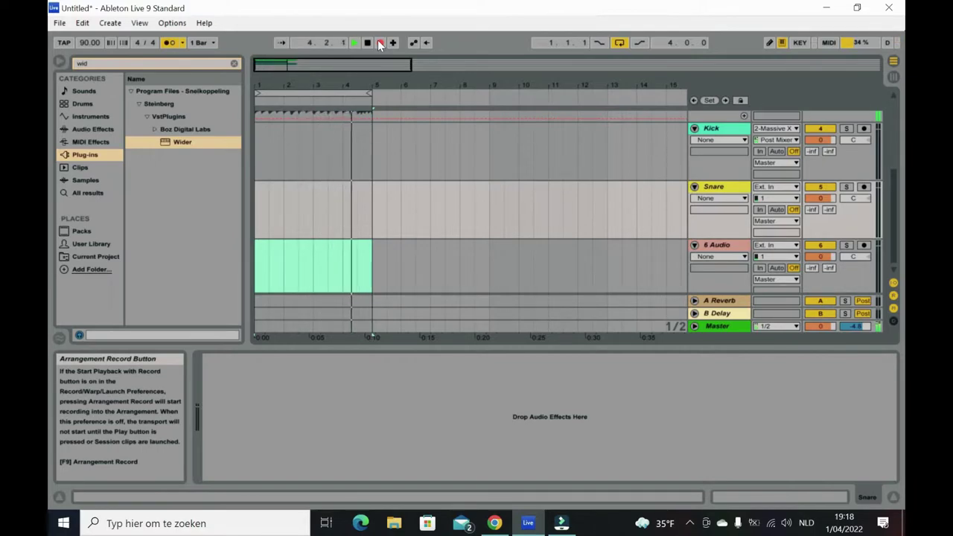
click(381, 41)
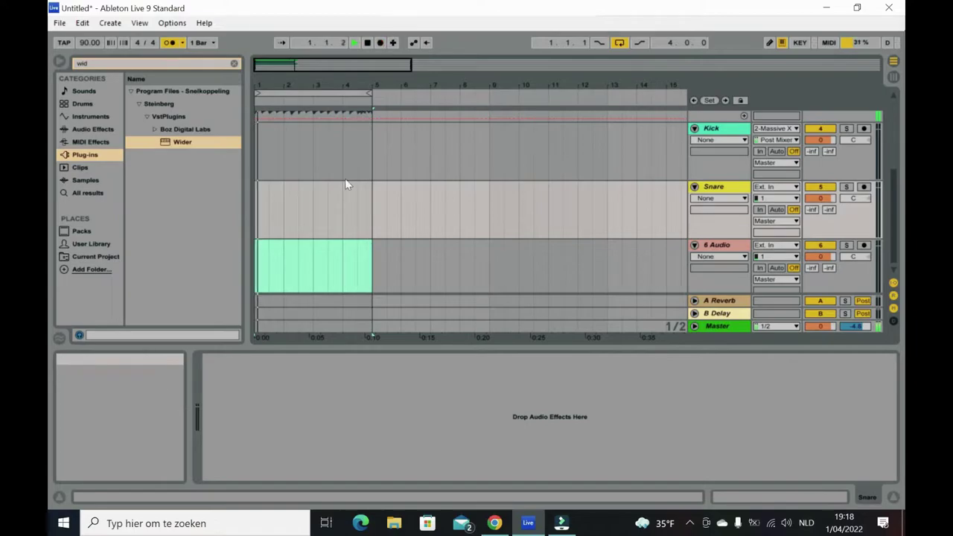
key(Tab)
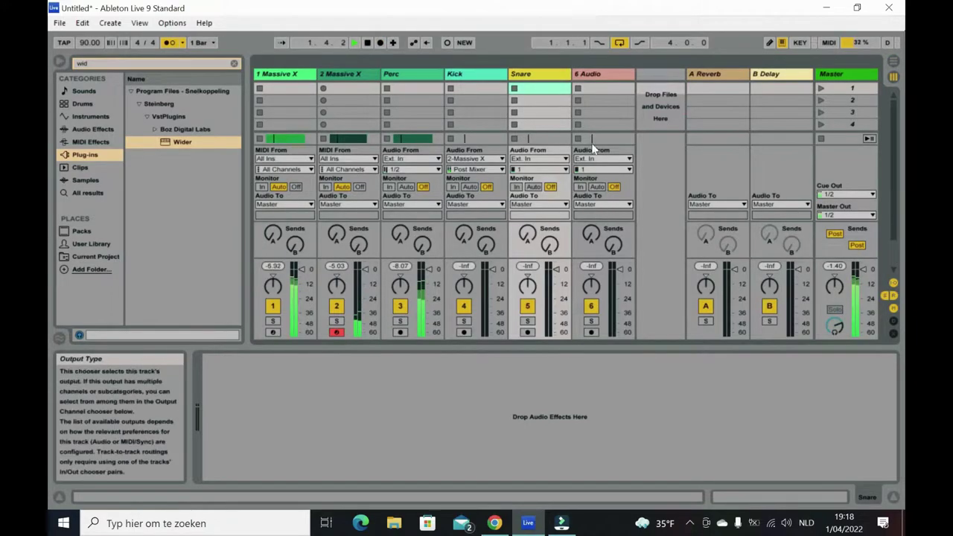
click(350, 74)
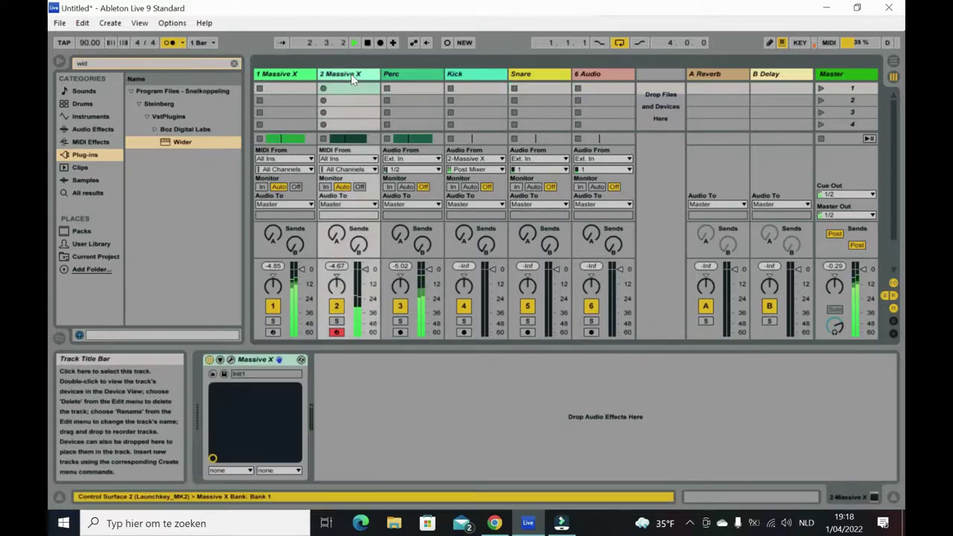
click(172, 44)
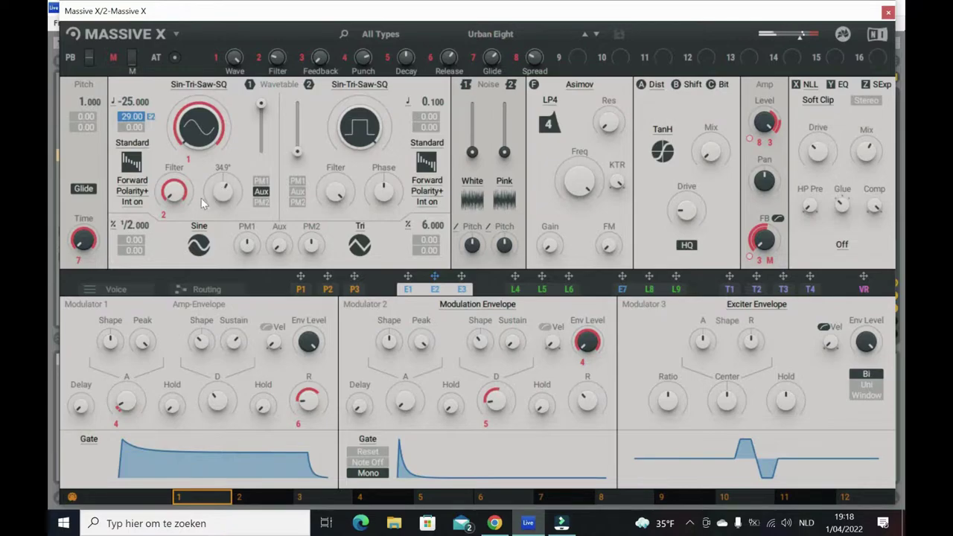
Adjust the first oscillator's phase and the filter amounts of both wavetable oscillators in the Urban Eight sound
drag(223, 192, 223, 195)
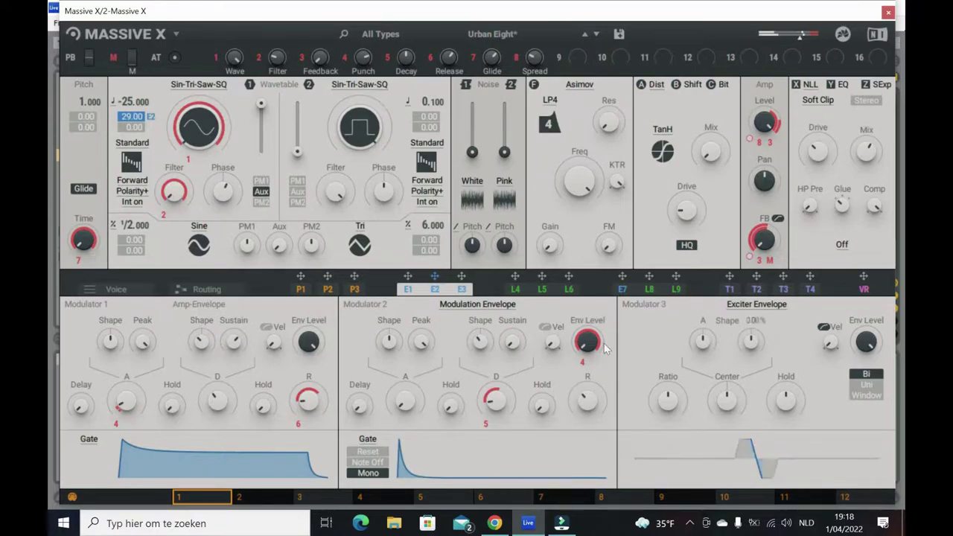
drag(335, 195, 335, 209)
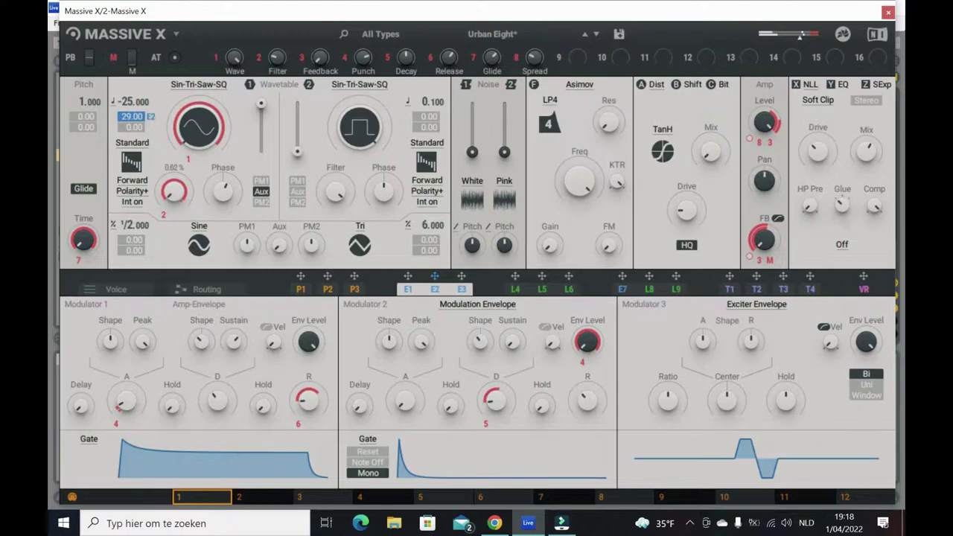
drag(175, 192, 177, 194)
drag(338, 192, 338, 207)
drag(335, 192, 335, 182)
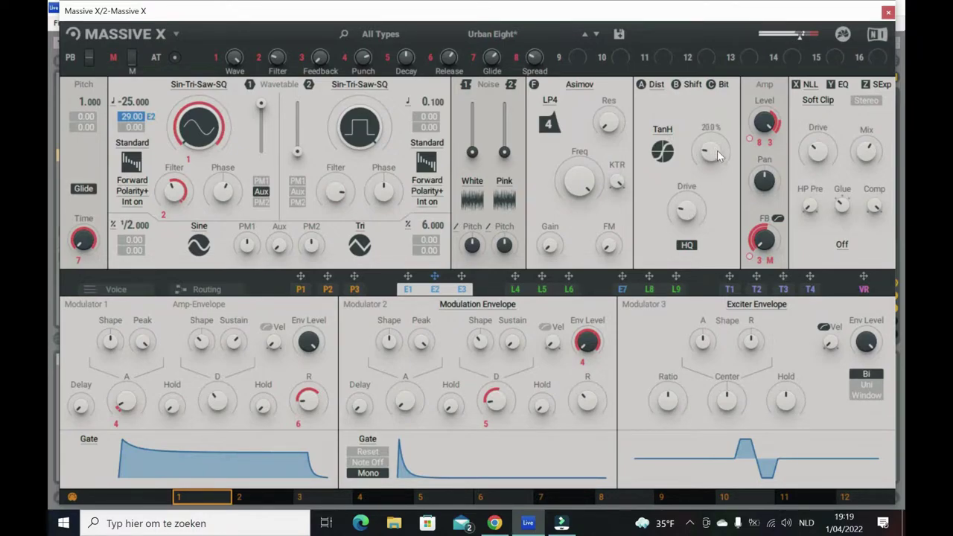
Set the TanH distortion mix to about 20% and close the Massive X window
drag(710, 151, 710, 119)
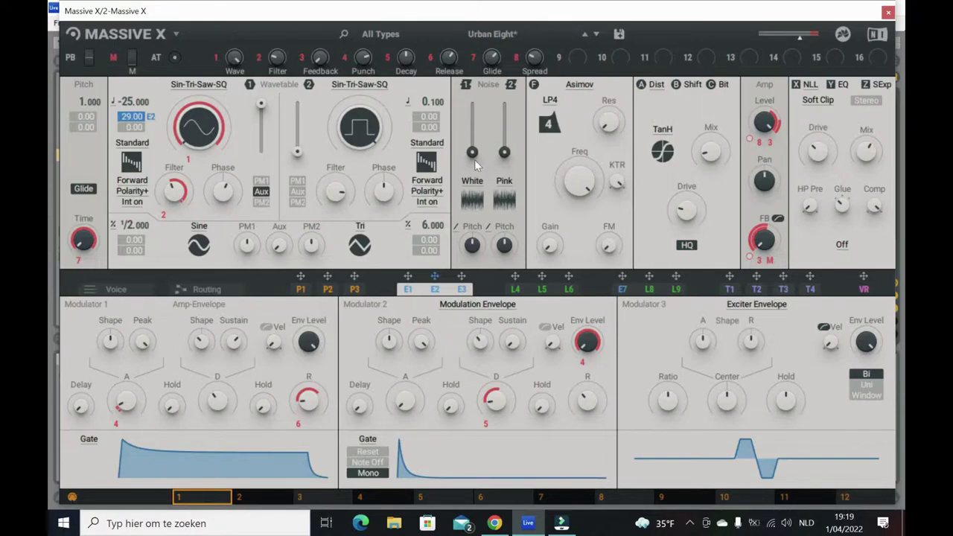
mouse_move(294, 146)
click(888, 16)
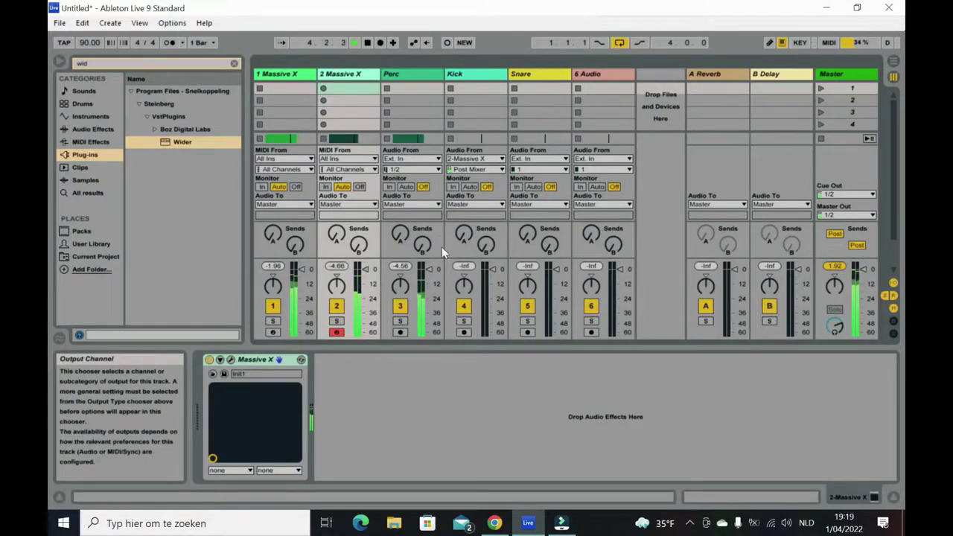
Arm the Kick track and record the second Massive X track's kick onto it as audio over the four-bar loop
click(464, 332)
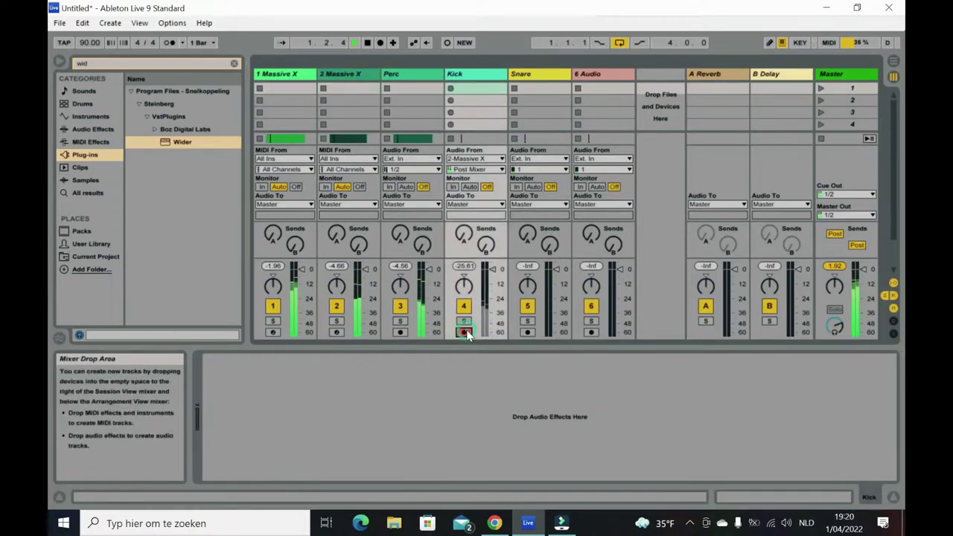
click(381, 43)
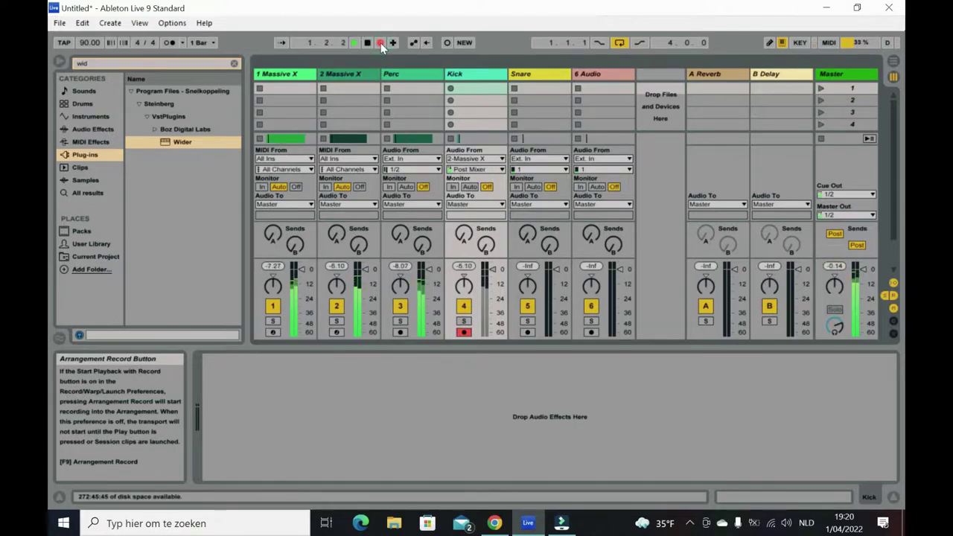
key(Tab)
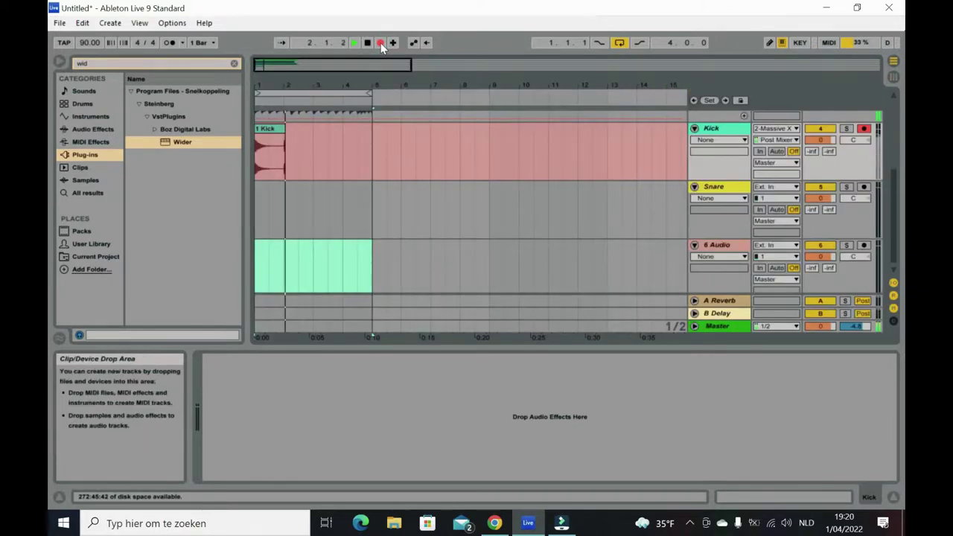
key(Tab)
key(Tab)
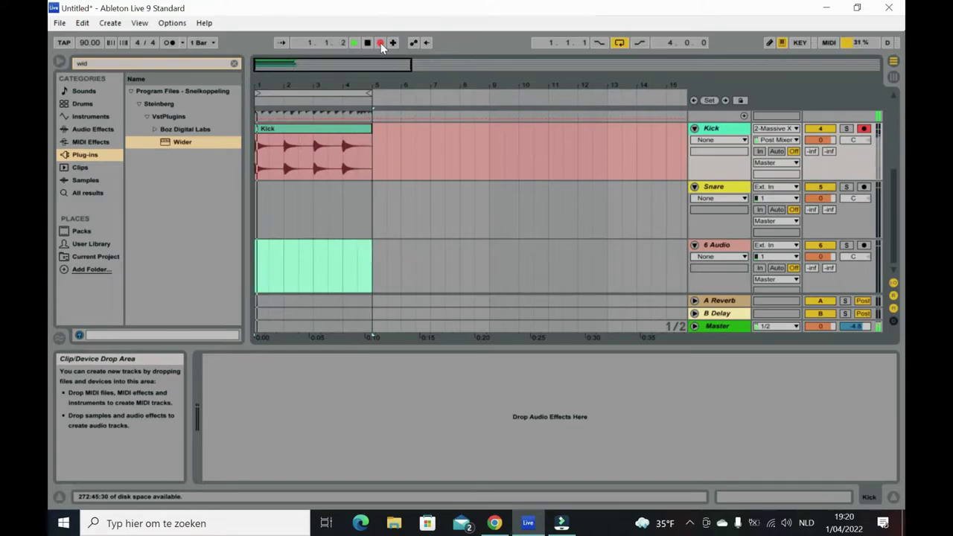
key(space)
key(space)
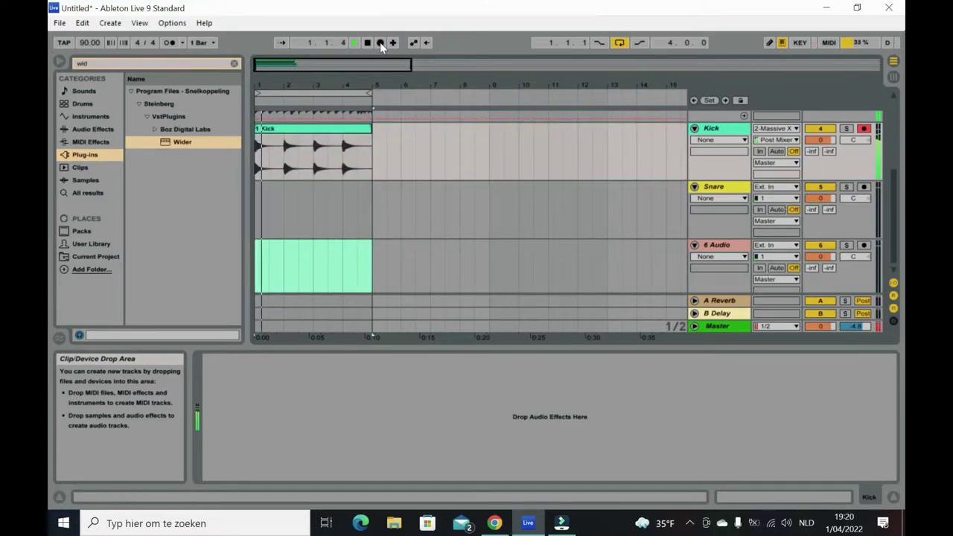
Delete the MIDI kick clip from the second Massive X track and return to Session view
key(Tab)
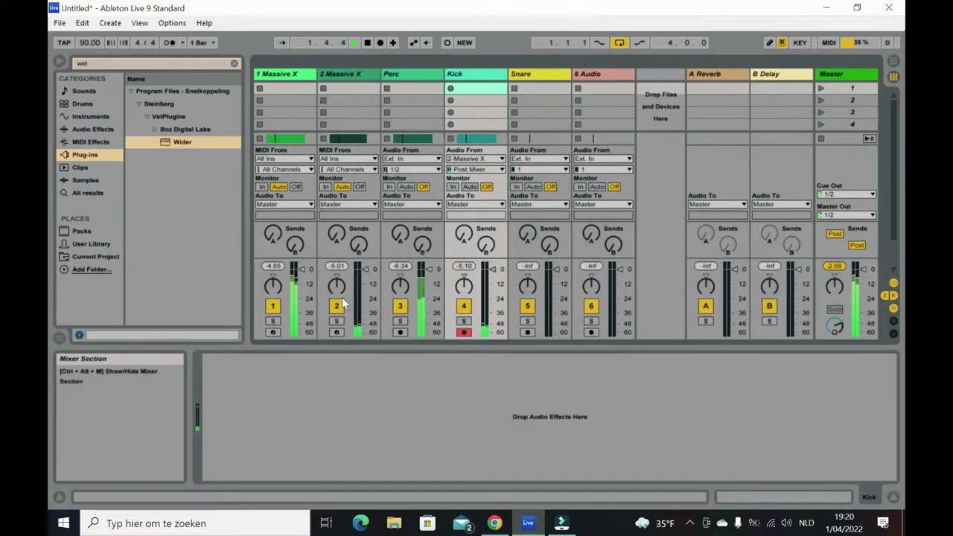
key(Tab)
scroll(346, 128, up, 5)
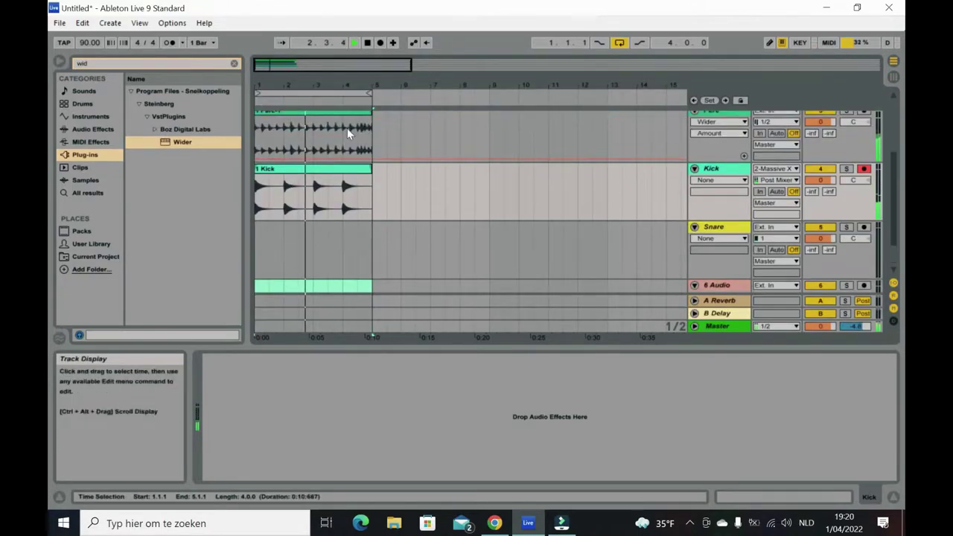
scroll(331, 159, up, 1)
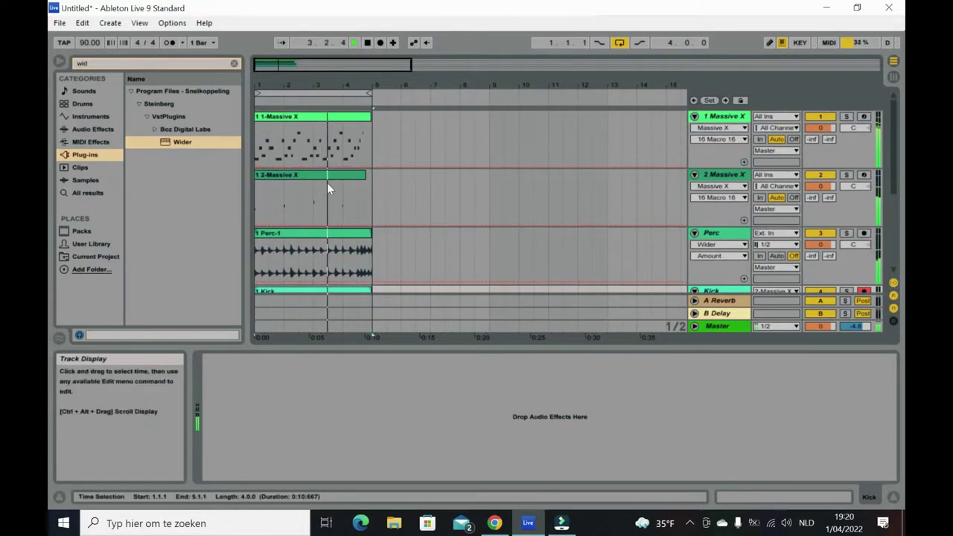
click(328, 176)
click(326, 172)
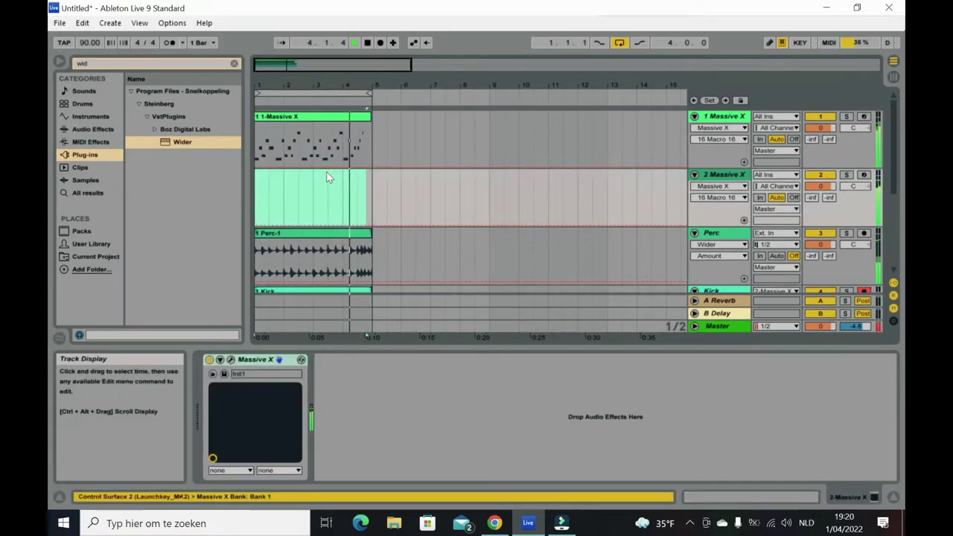
key(Tab)
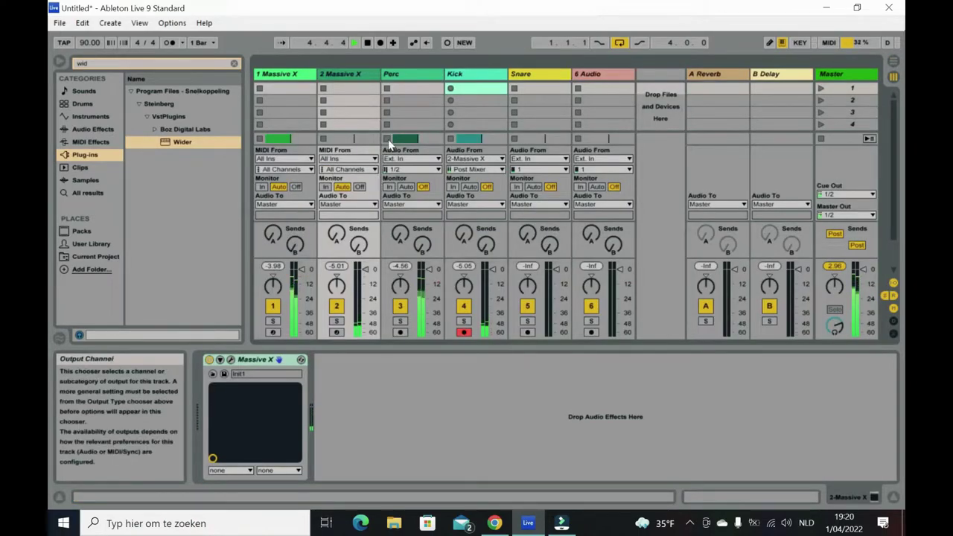
Arm the second Massive X track and open its Massive X window
click(231, 359)
click(887, 15)
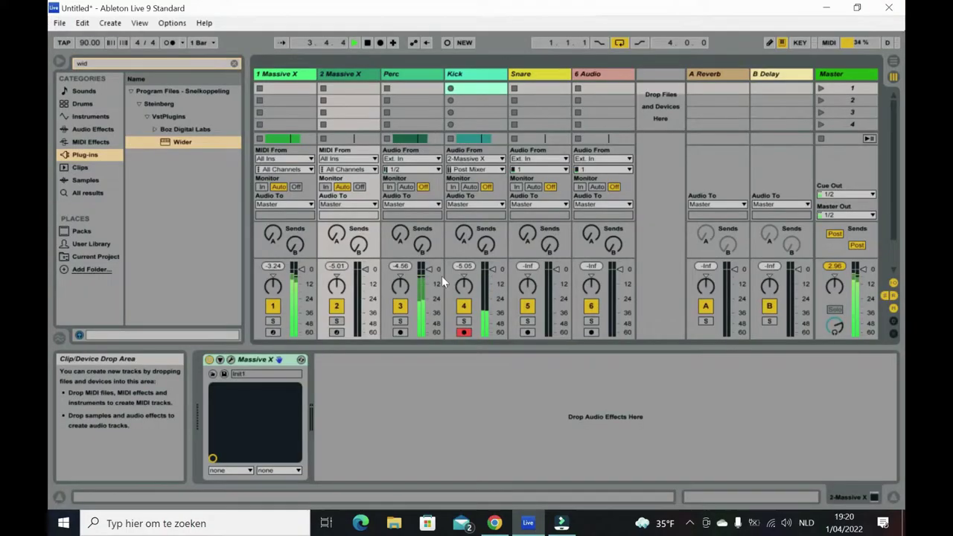
click(330, 333)
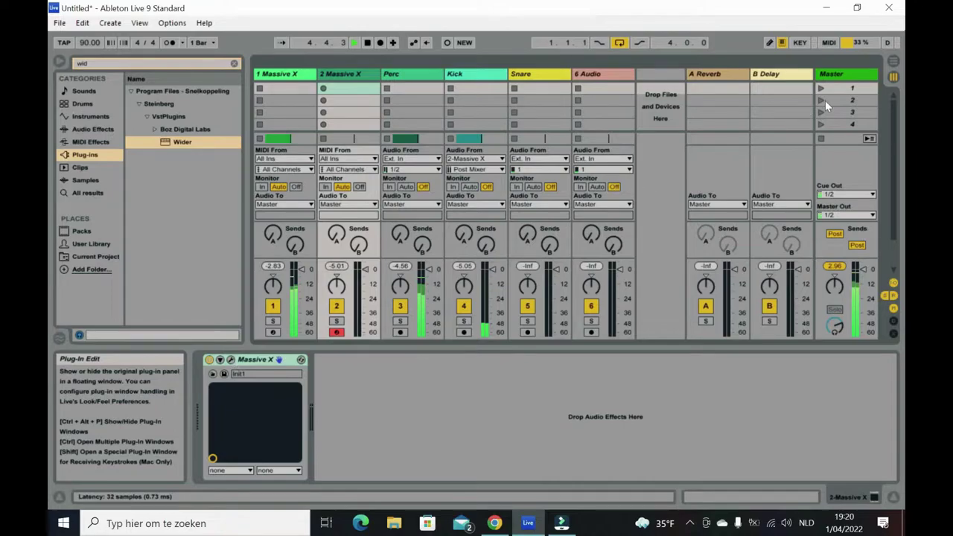
key(ctrl+alt+p)
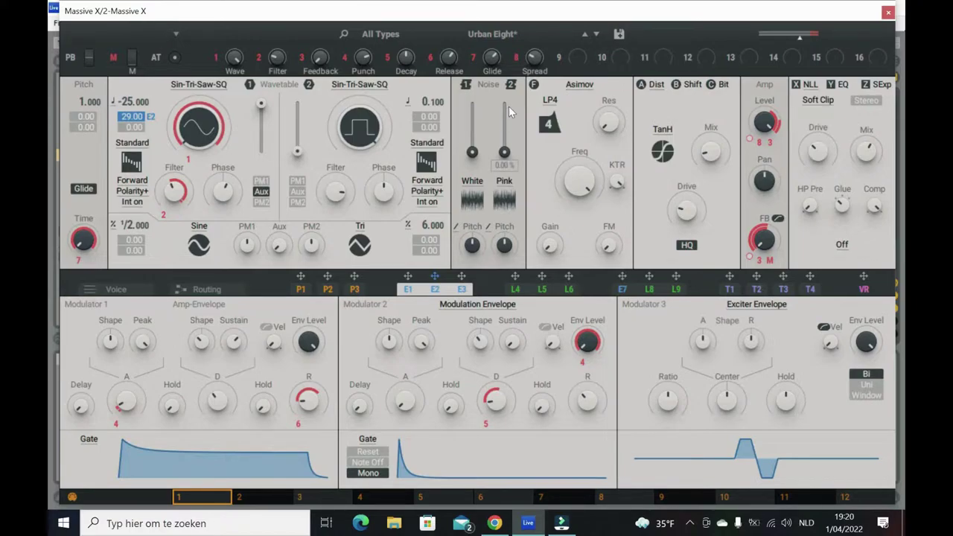
Audition Clapped from the Drums presets, load the Breaker preset instead, and close the Massive X window
click(494, 35)
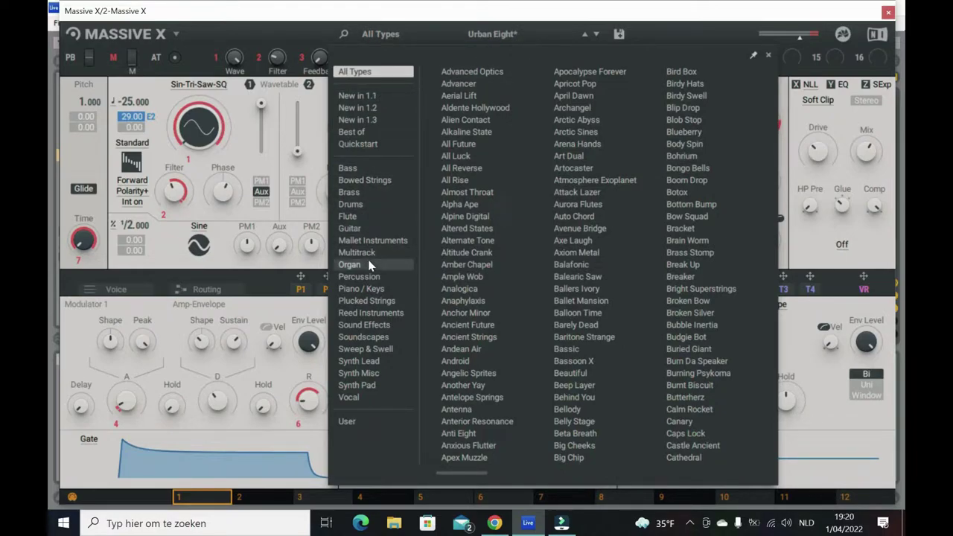
click(363, 200)
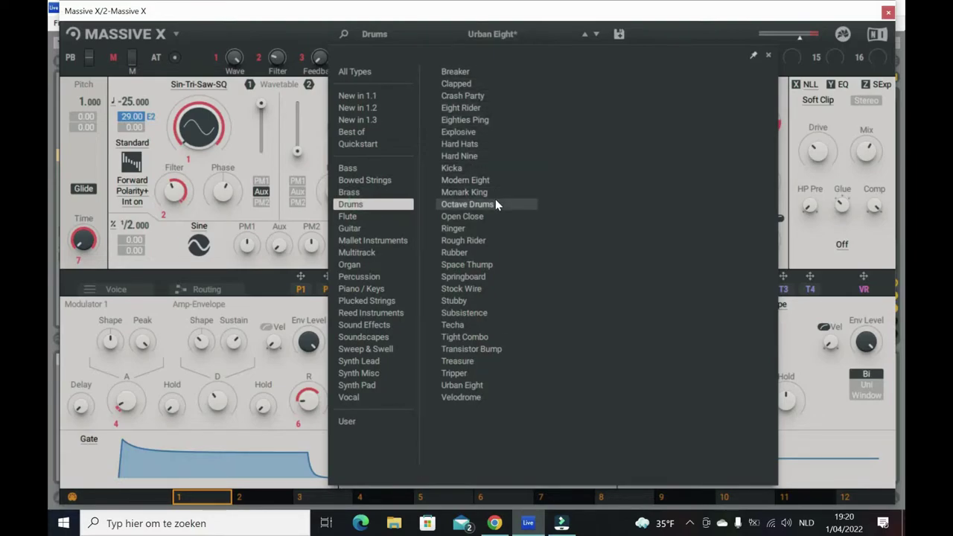
click(467, 84)
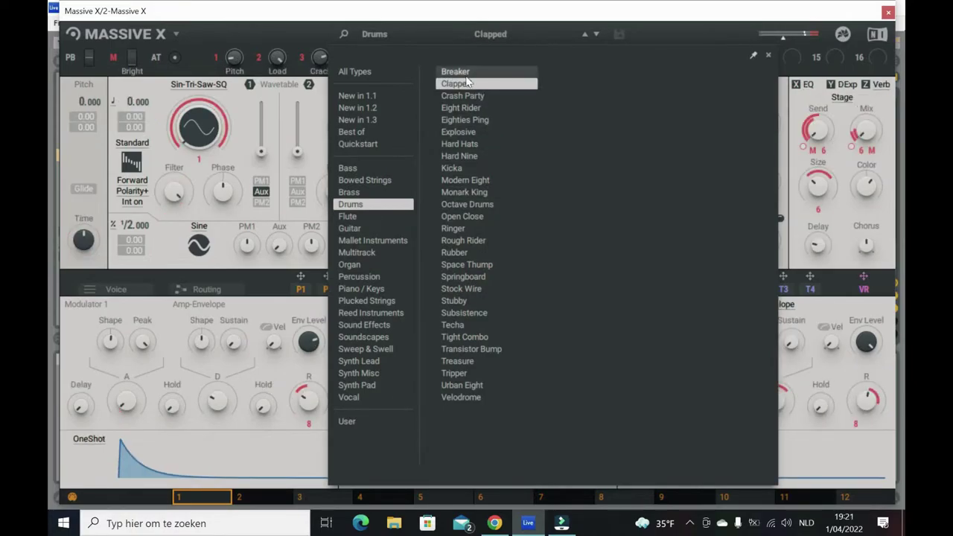
click(463, 72)
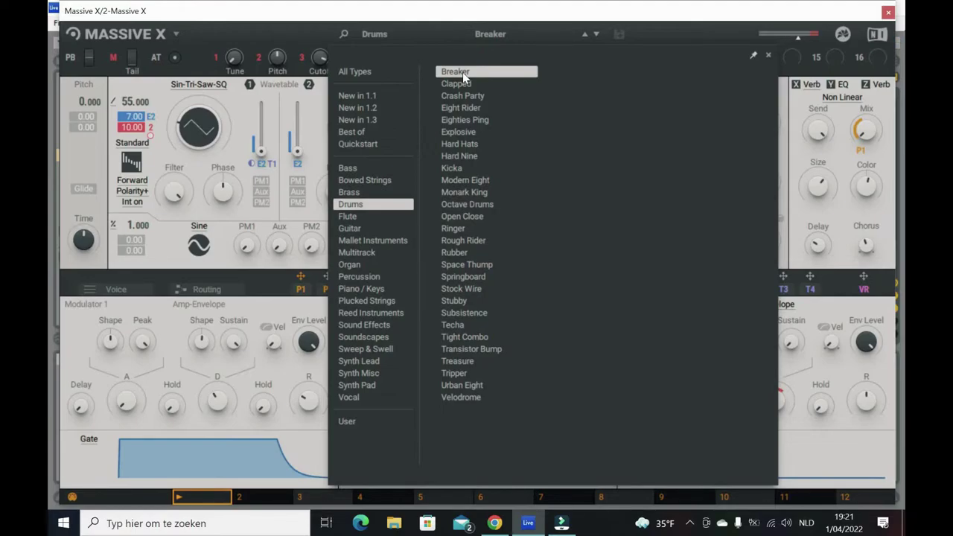
click(889, 11)
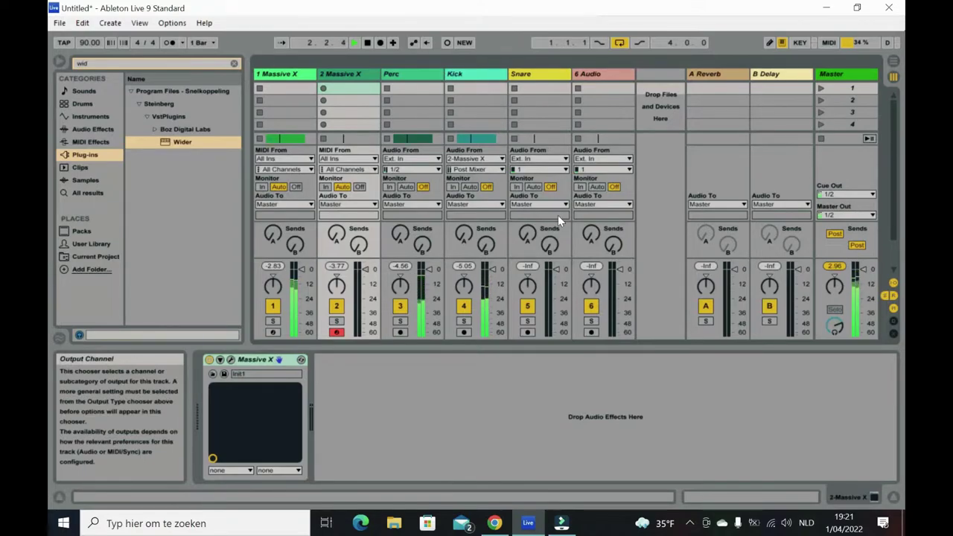
Record a MIDI snare part on the second Massive X track using the metronome and lower the track volume to -4.0 dB
key(space)
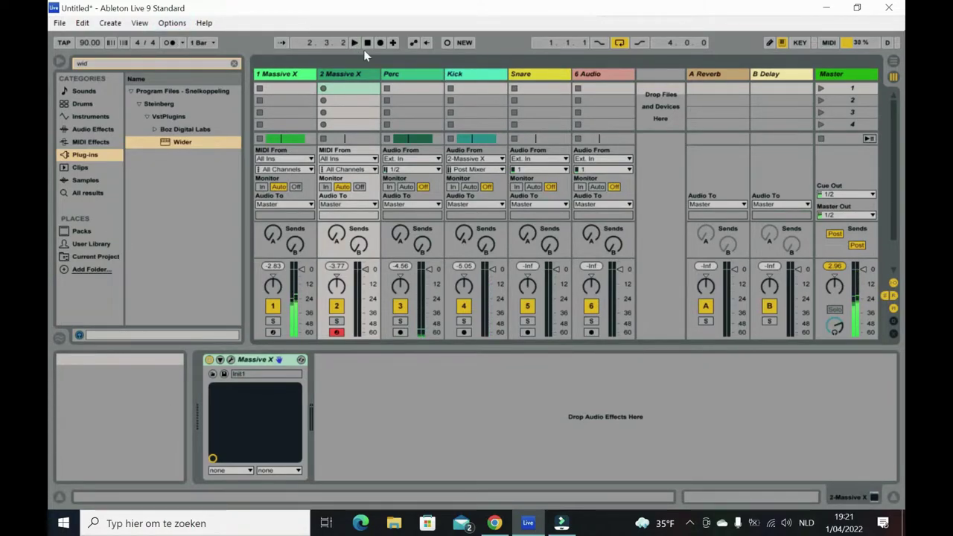
click(169, 43)
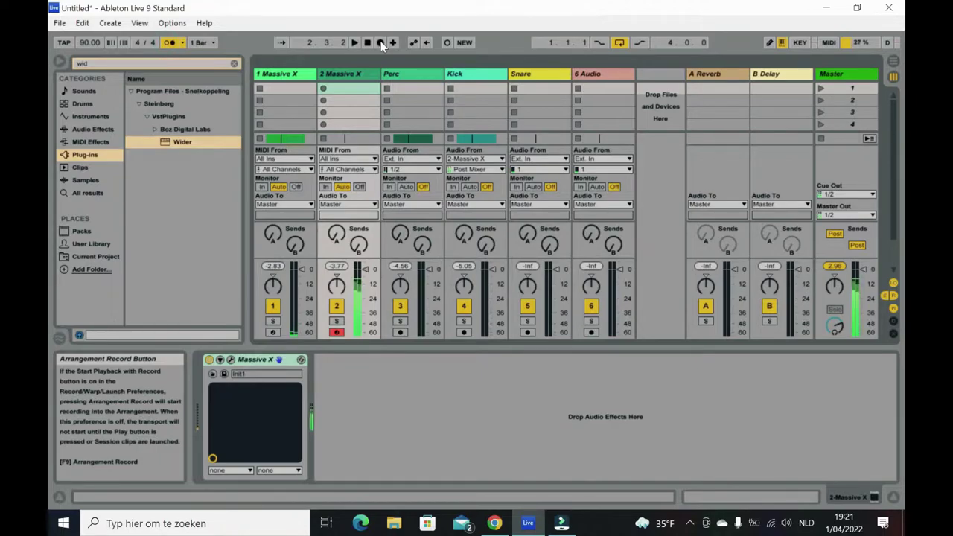
click(380, 42)
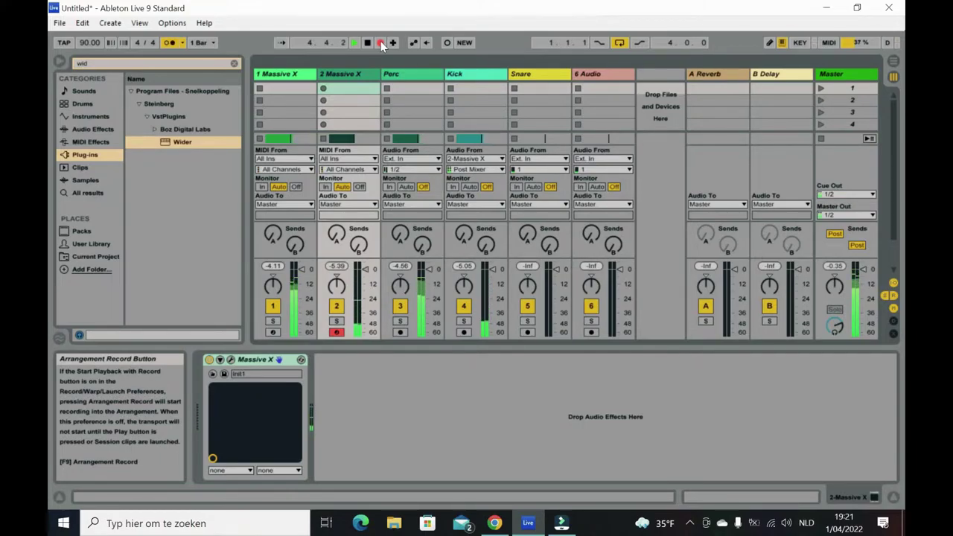
click(380, 42)
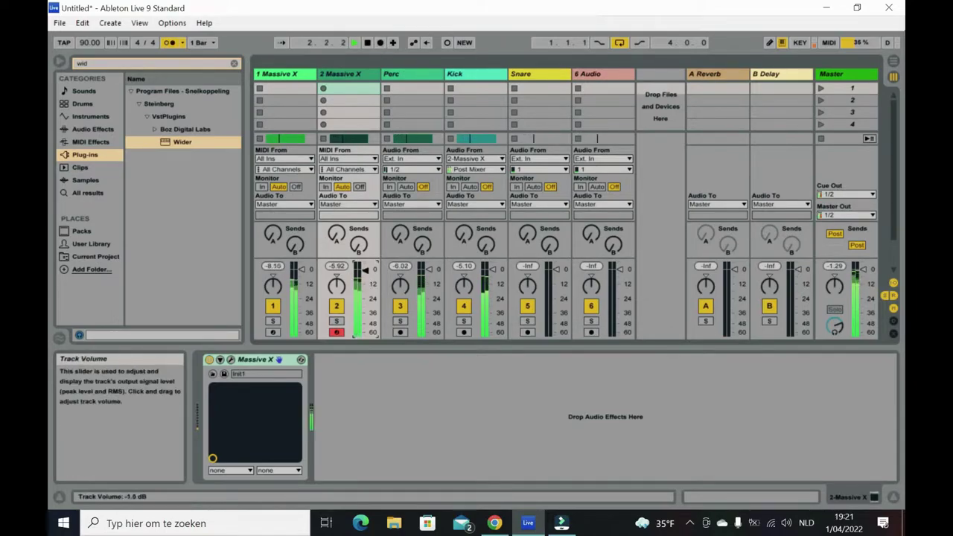
click(176, 43)
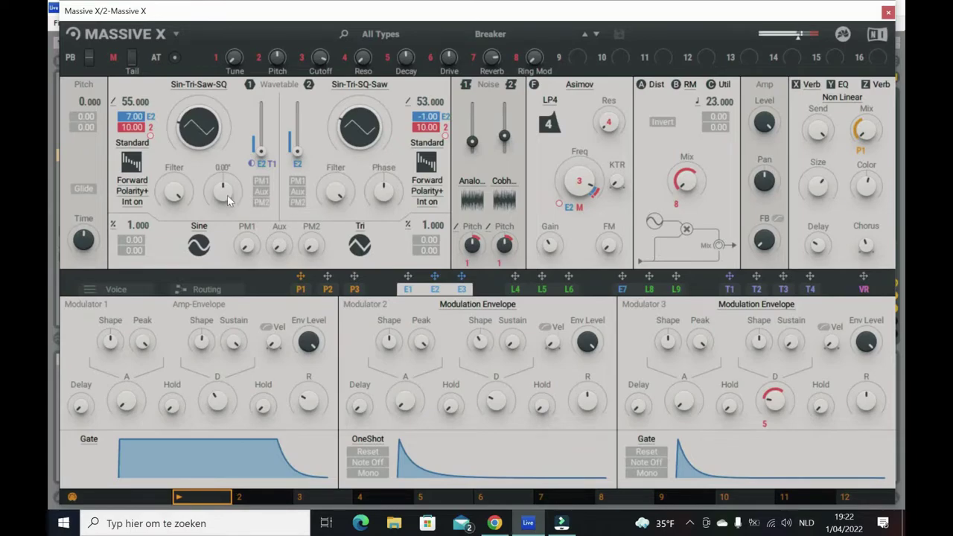
Lower the filter amounts of both wavetable oscillators and adjust the second oscillator's phase in the Breaker sound
drag(174, 201, 173, 207)
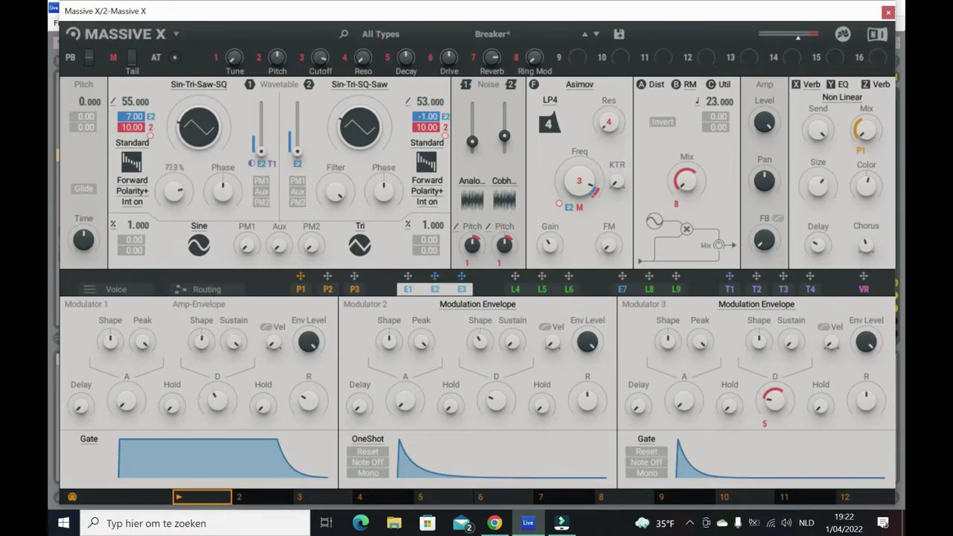
drag(173, 191, 174, 192)
drag(173, 191, 174, 190)
drag(336, 192, 336, 204)
drag(383, 194, 384, 186)
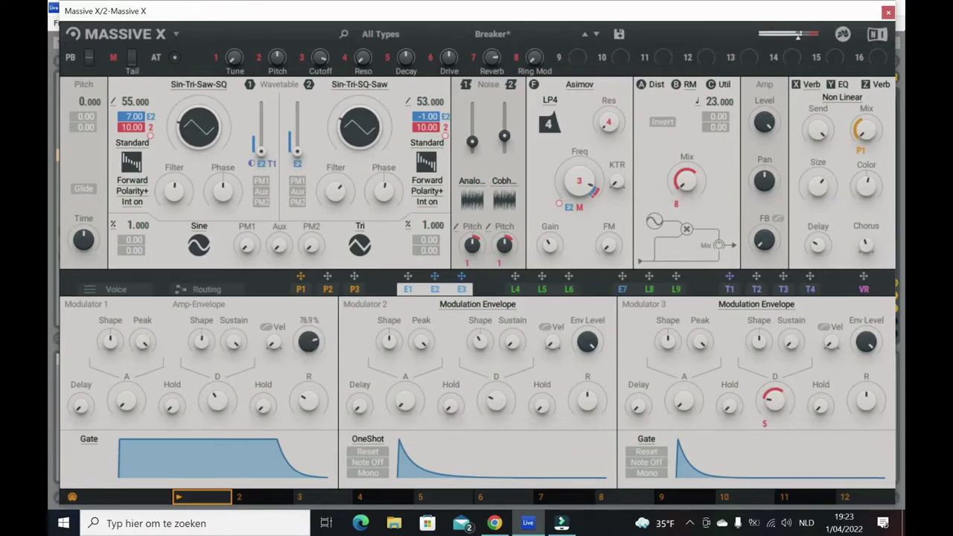
Lower Modulator 2's envelope level and fine-tune Modulator 3's attack shape
drag(588, 342, 587, 358)
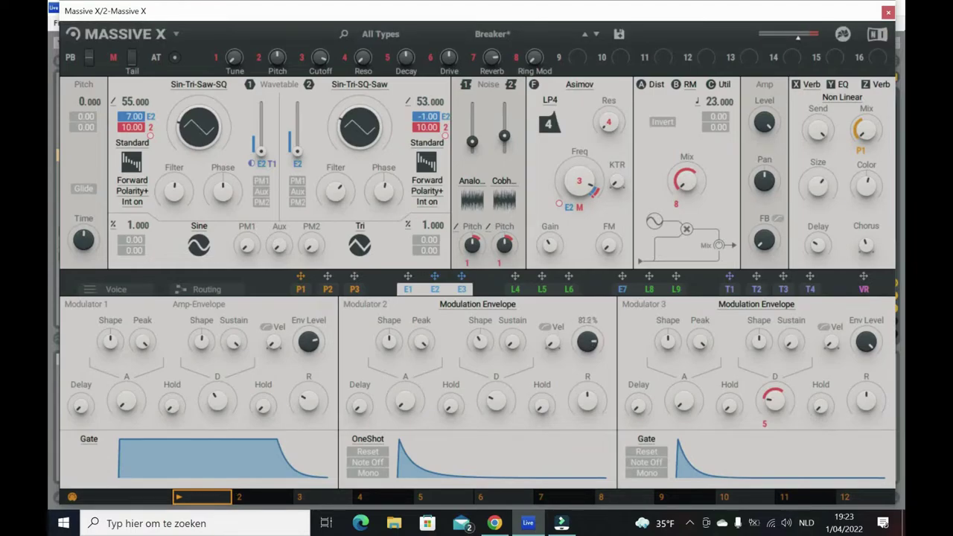
drag(587, 351, 587, 355)
mouse_move(205, 350)
mouse_move(665, 344)
drag(668, 341, 668, 339)
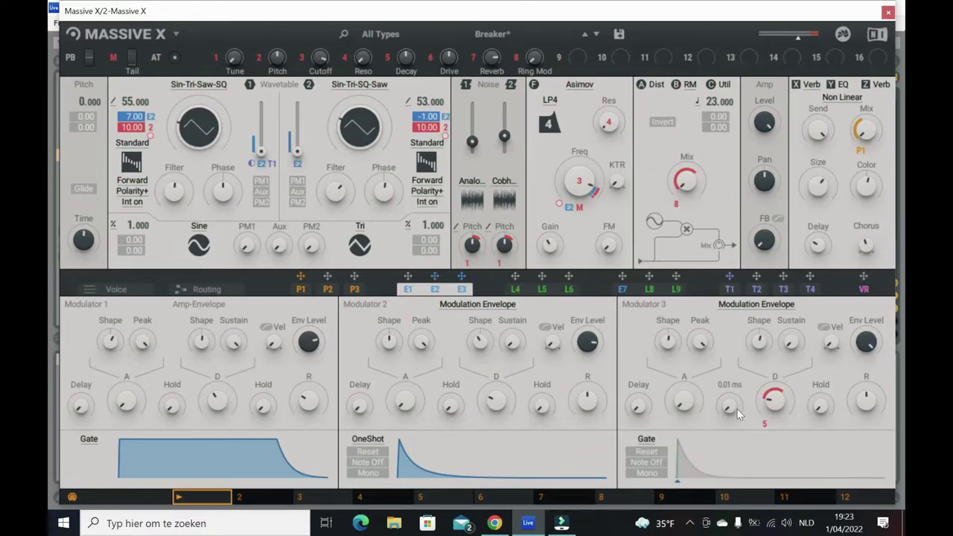
Try out the hold times of the Modulator 3 and amp envelopes, and close the Massive X window
drag(736, 403, 735, 395)
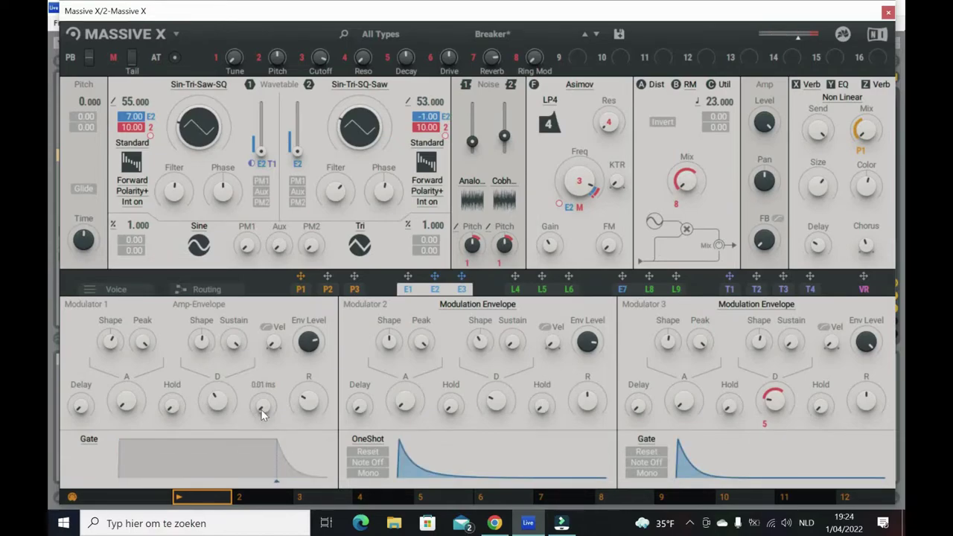
drag(262, 408, 262, 400)
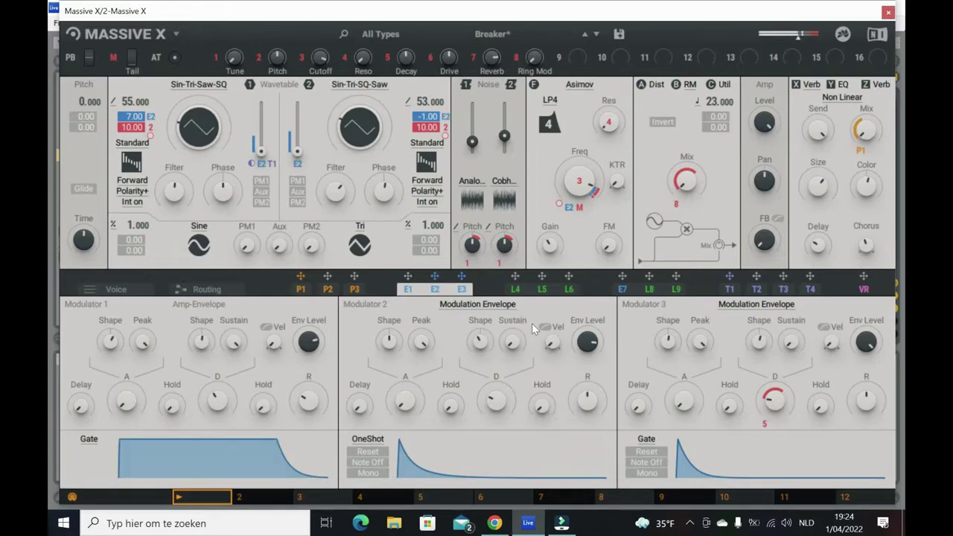
mouse_move(756, 239)
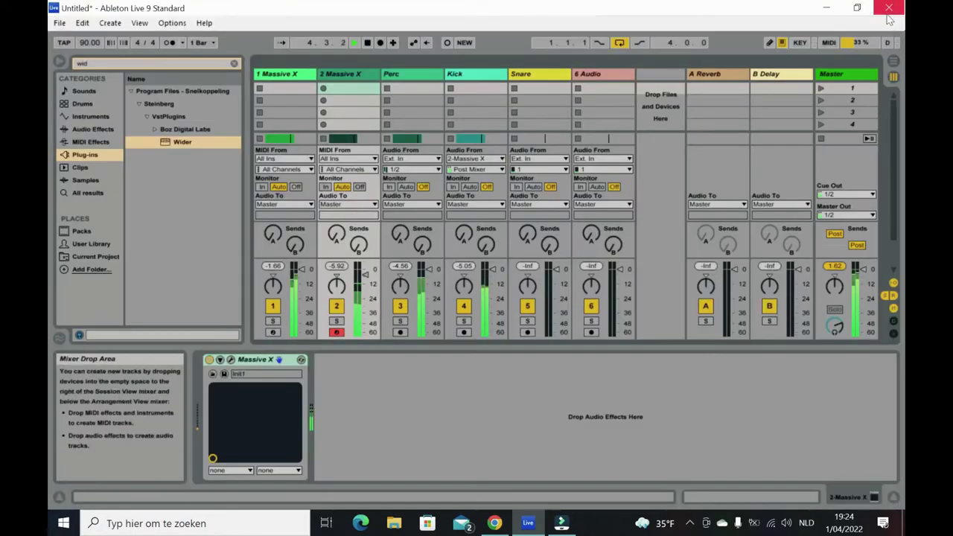
click(889, 12)
Extend the snare MIDI clip on the second Massive X track to the full four bars, ending at 5.1.1
key(Tab)
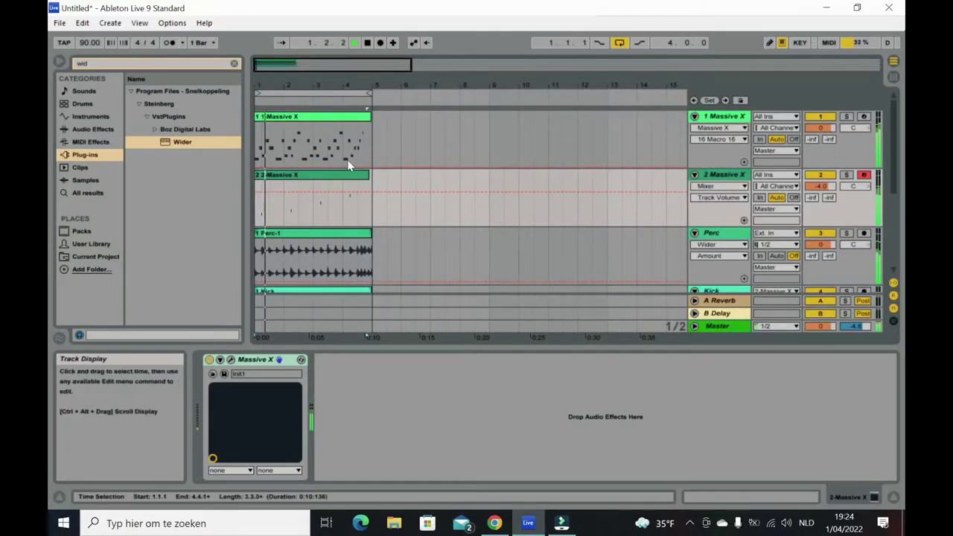
click(365, 173)
scroll(276, 218, down, 3)
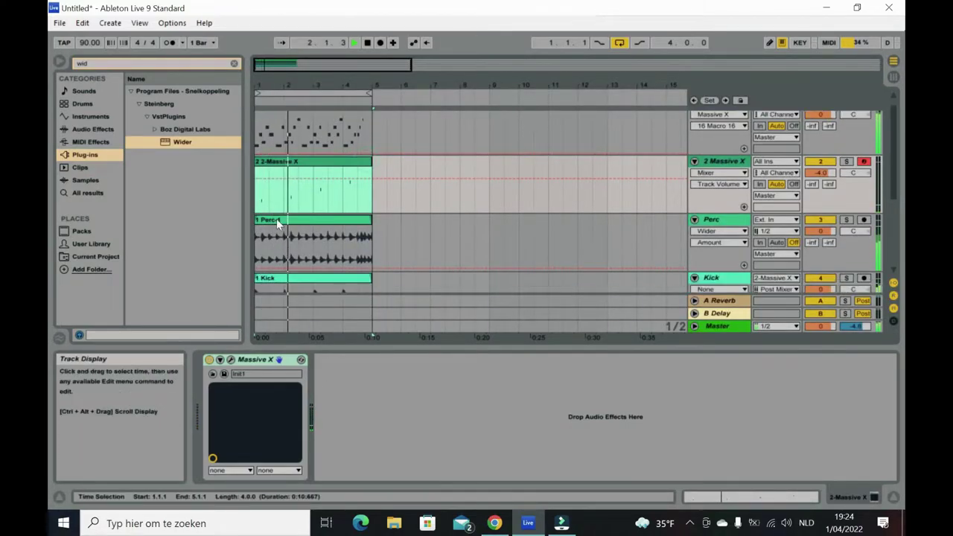
Copy the one-beat kick hit at 3.1.1 on the Kick track and place the copy at 3.3.1
scroll(279, 219, up, 1)
drag(298, 64, 390, 139)
scroll(645, 263, down, 2)
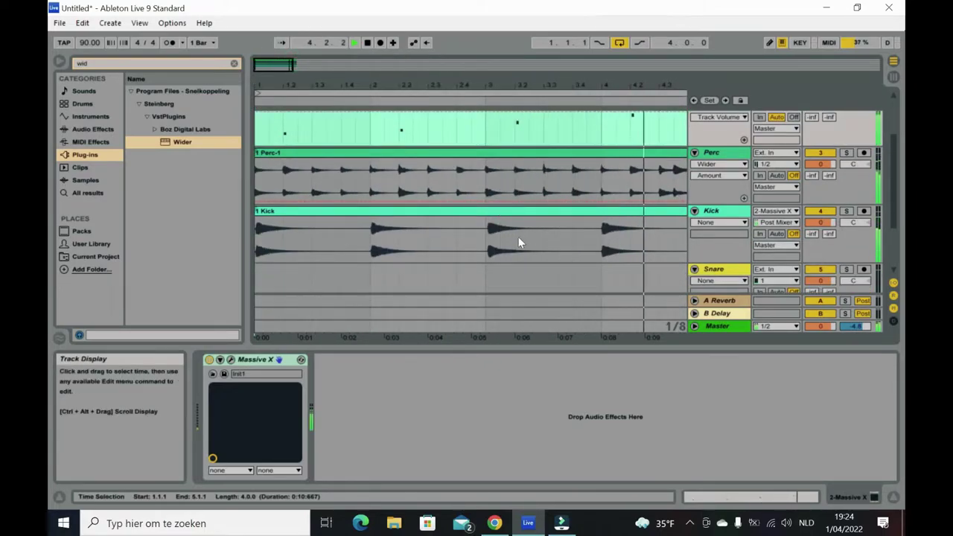
click(494, 251)
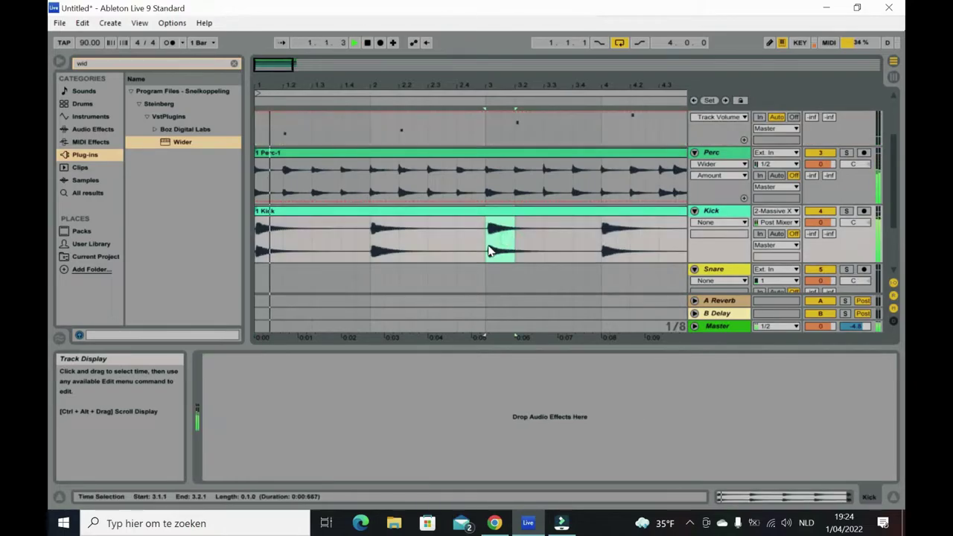
right_click(489, 250)
click(512, 176)
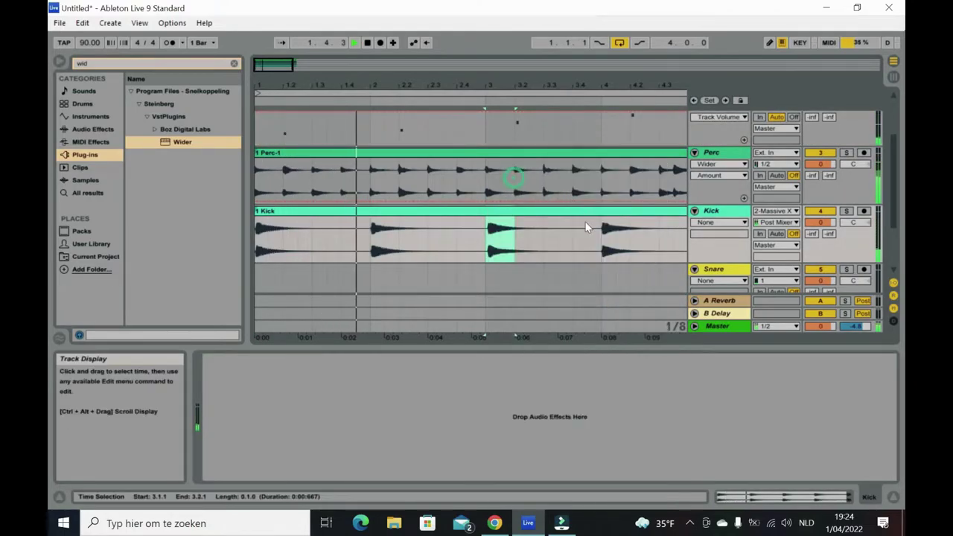
click(572, 240)
right_click(573, 240)
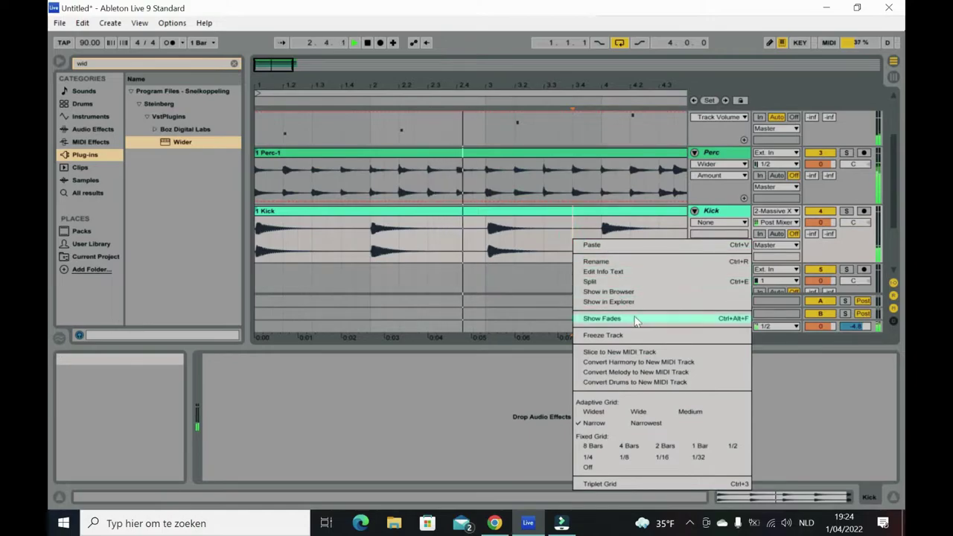
click(592, 245)
drag(591, 227, 560, 223)
Add a warp marker on the third hit of the first Kick clip and align it to beat 3
double_click(507, 212)
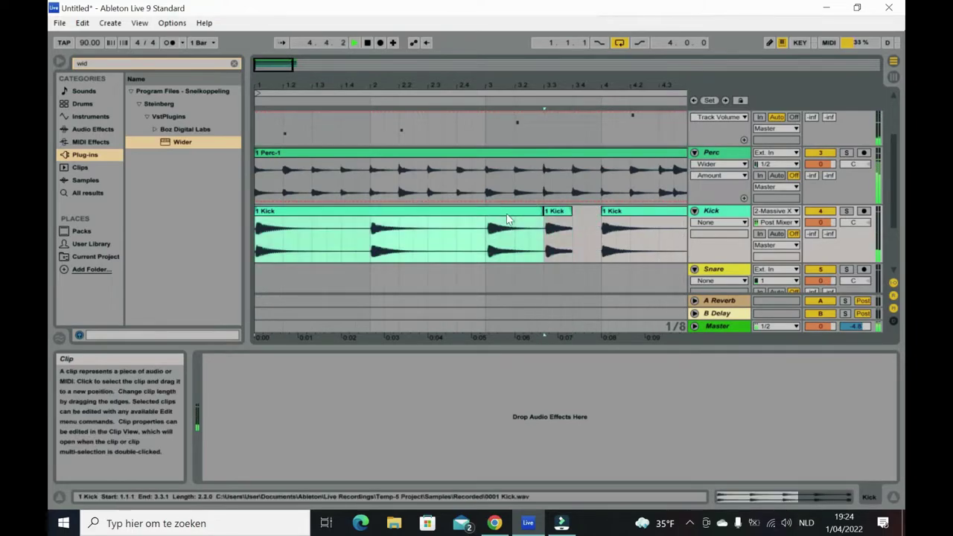
double_click(645, 429)
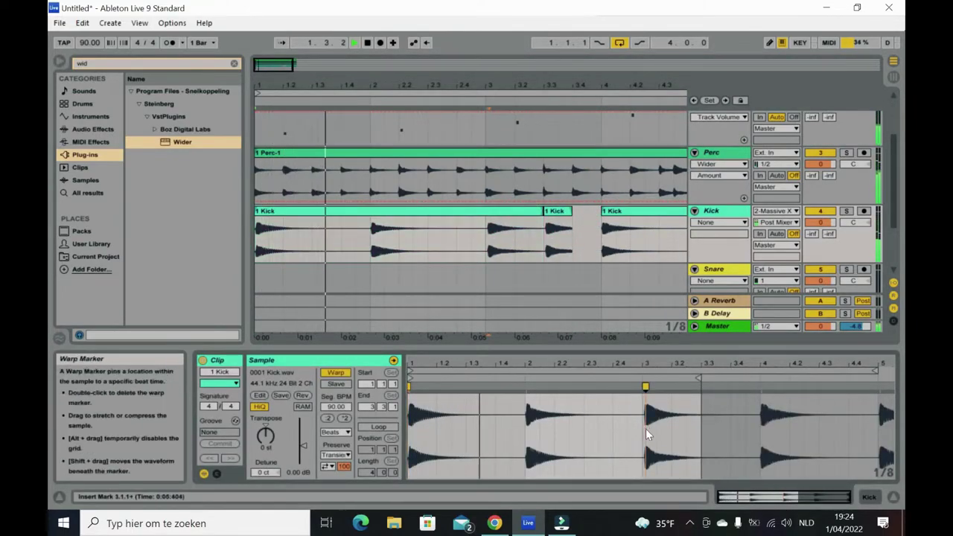
drag(807, 496, 774, 451)
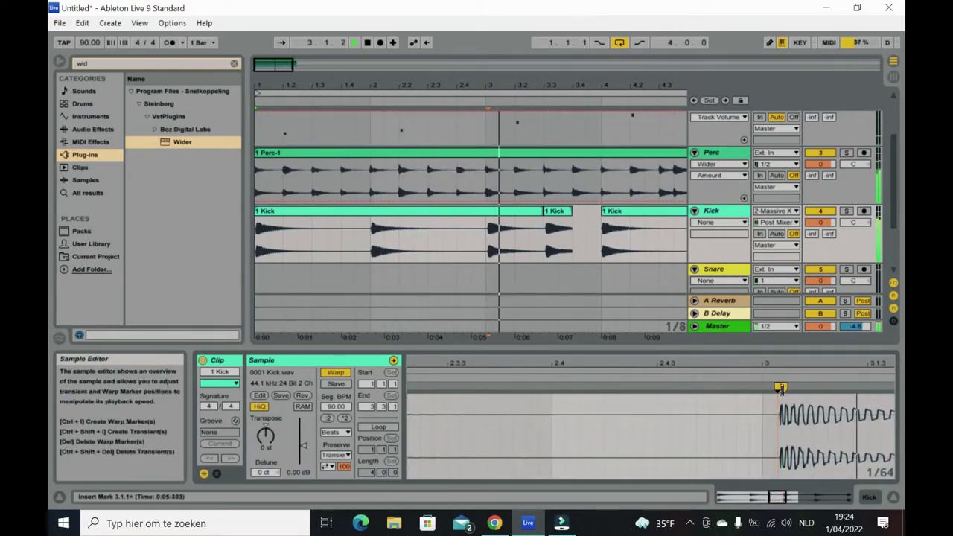
drag(779, 387, 776, 387)
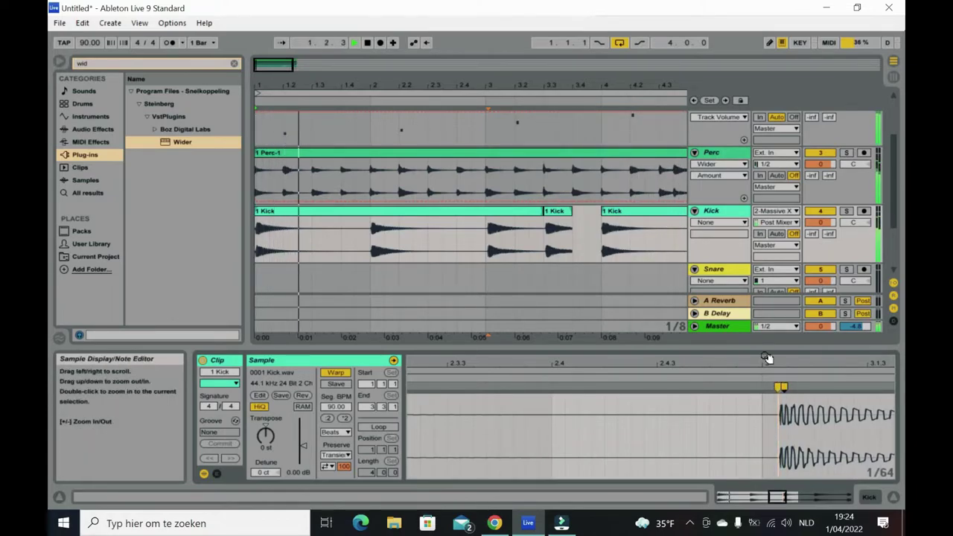
key(ctrl+z)
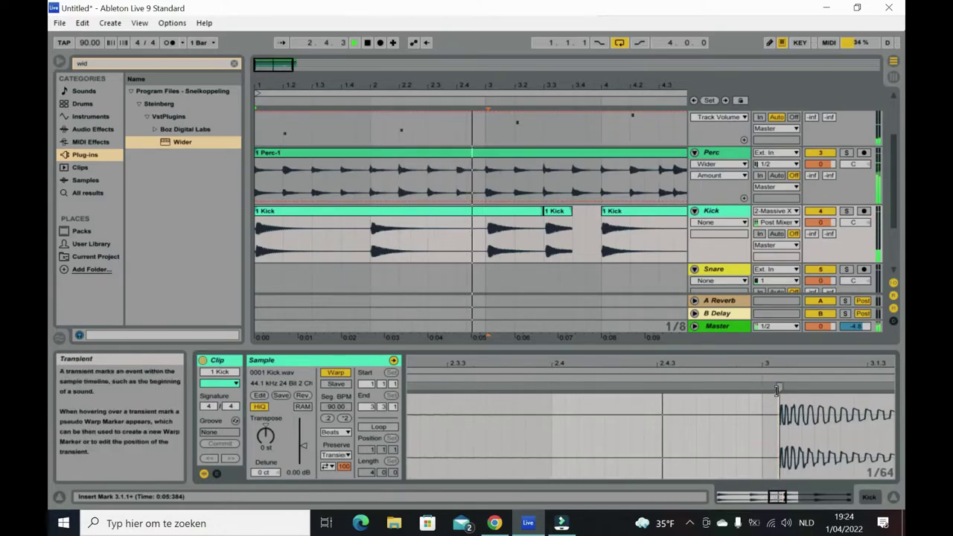
drag(779, 388, 759, 388)
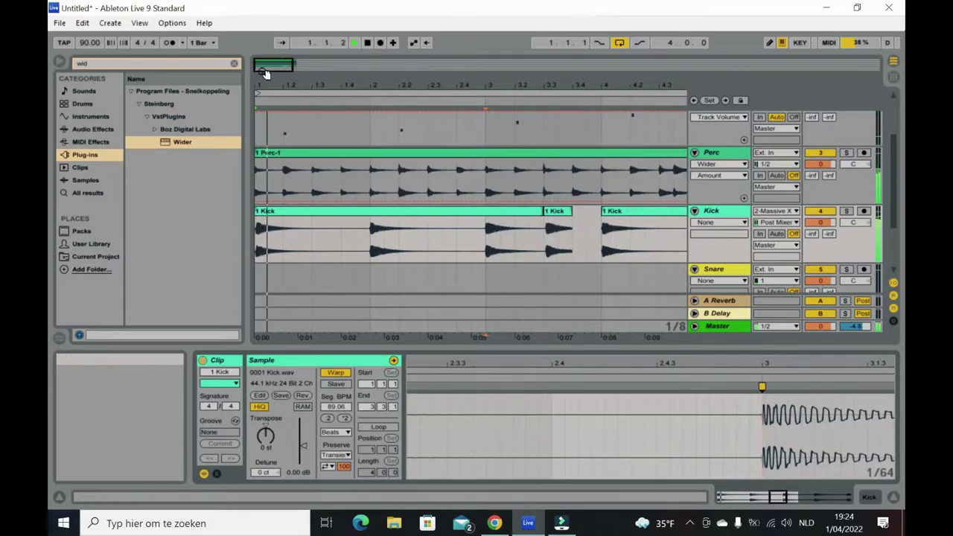
Delete the two trailing clips on the Kick track and extend the first Kick clip in their place, ending it at 4.4.3
mouse_move(266, 68)
mouse_down()
mouse_move(267, 60)
mouse_move(279, 66)
mouse_up()
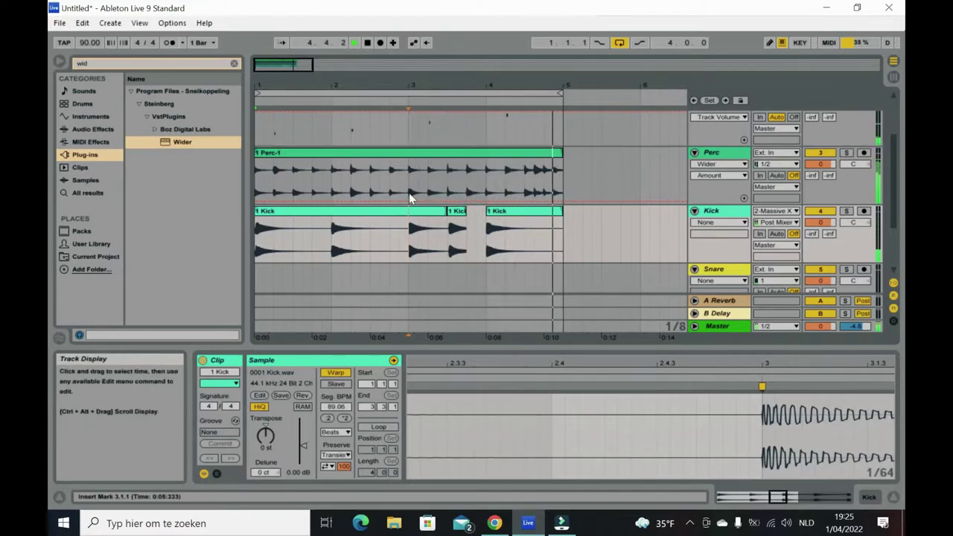
click(528, 215)
key(Delete)
click(452, 215)
key(Delete)
drag(447, 215, 563, 216)
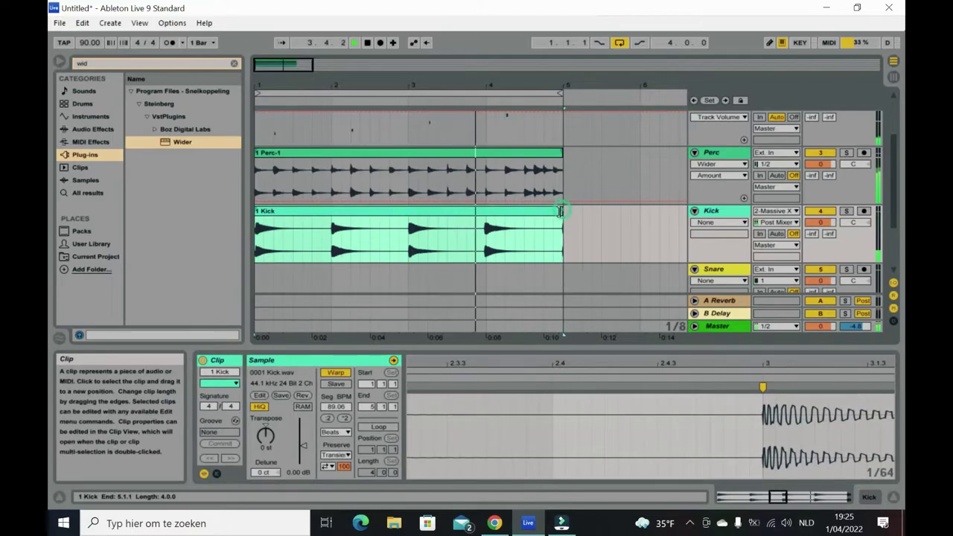
drag(558, 212, 548, 228)
Set the Snare track's audio input to 2-Massive X, arm it for recording, and raise the second Massive X track's volume to 0.6 dB
key(Tab)
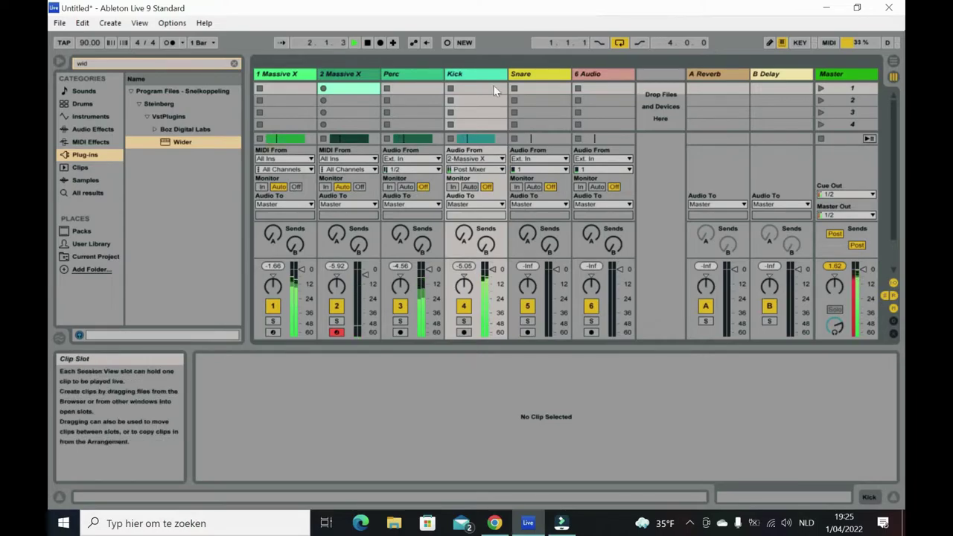
click(554, 159)
click(553, 212)
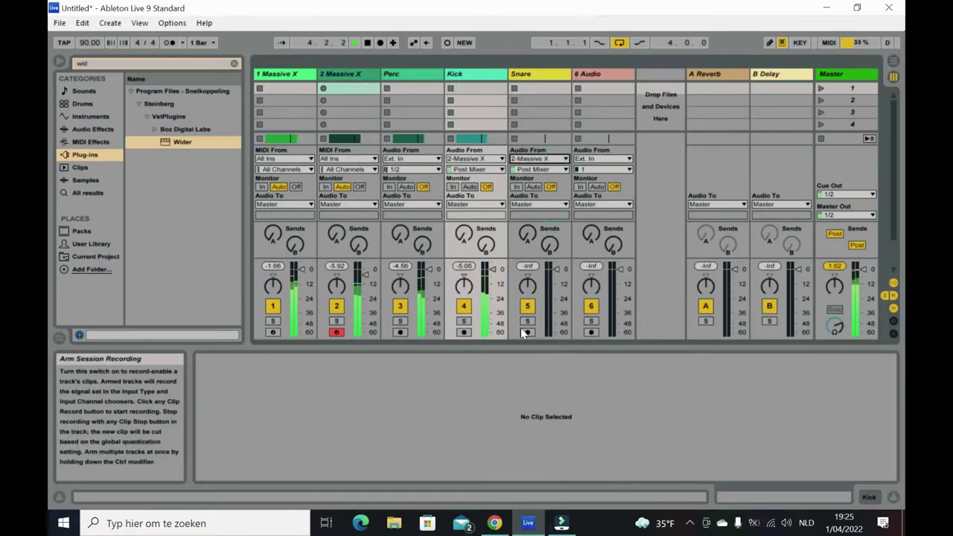
click(526, 331)
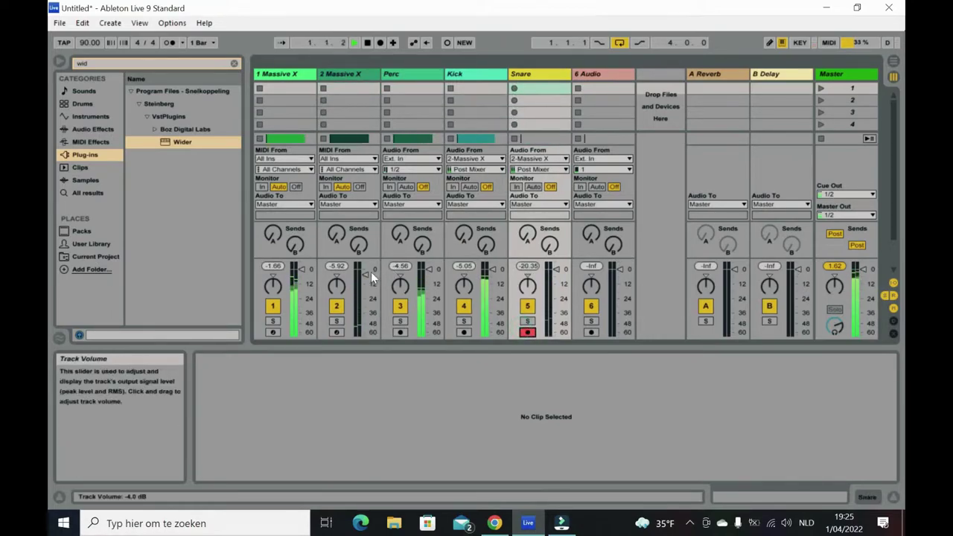
drag(366, 271, 366, 265)
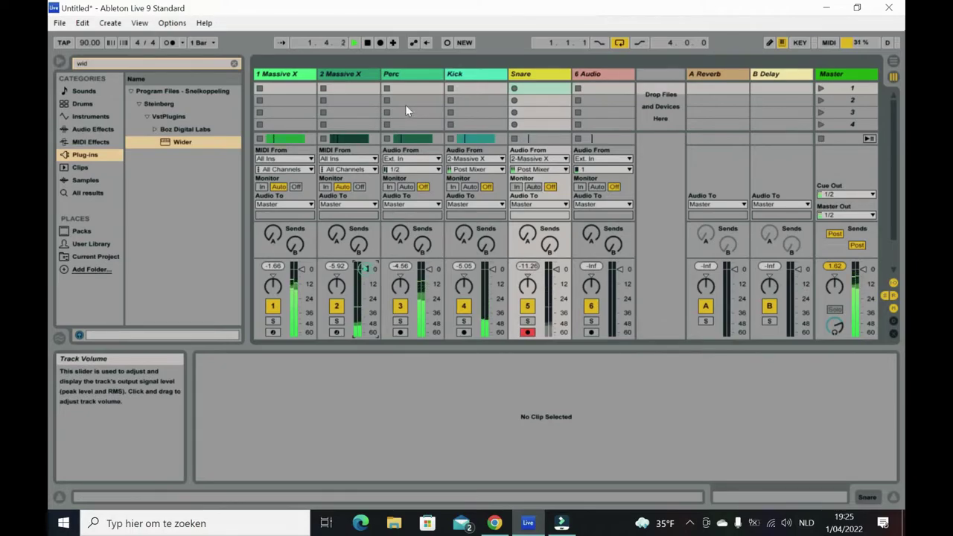
Record a first snare take onto the Snare track, stop before the loop ends, and undo and redo the take
click(381, 43)
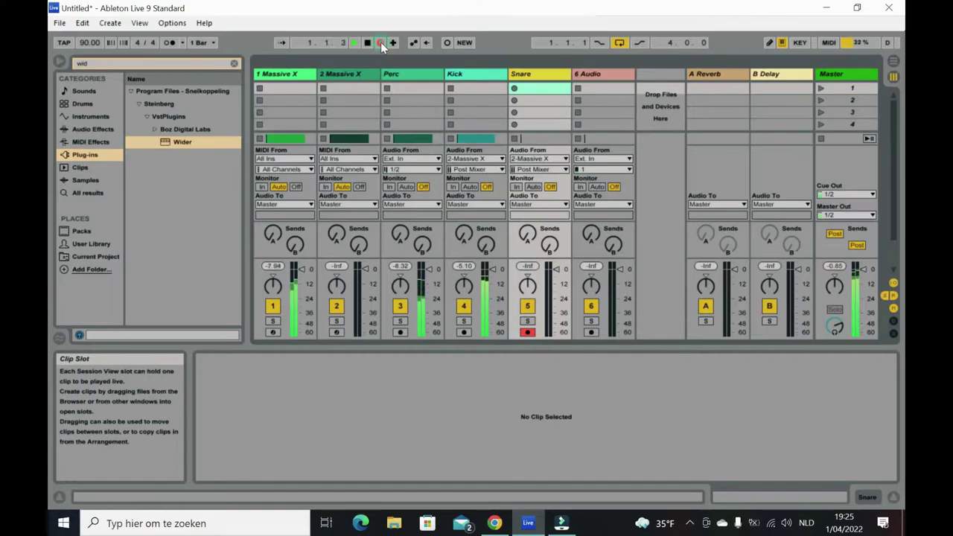
key(Tab)
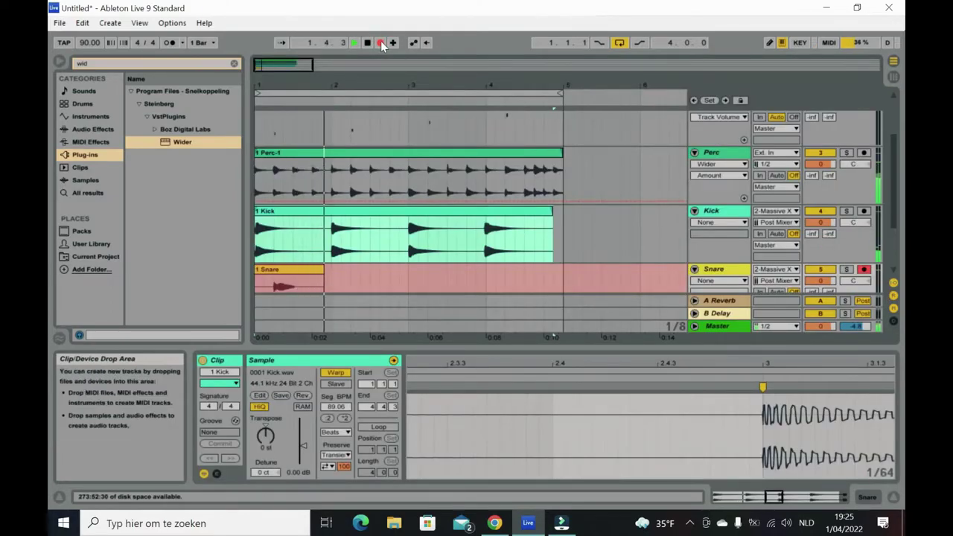
scroll(459, 153, down, 2)
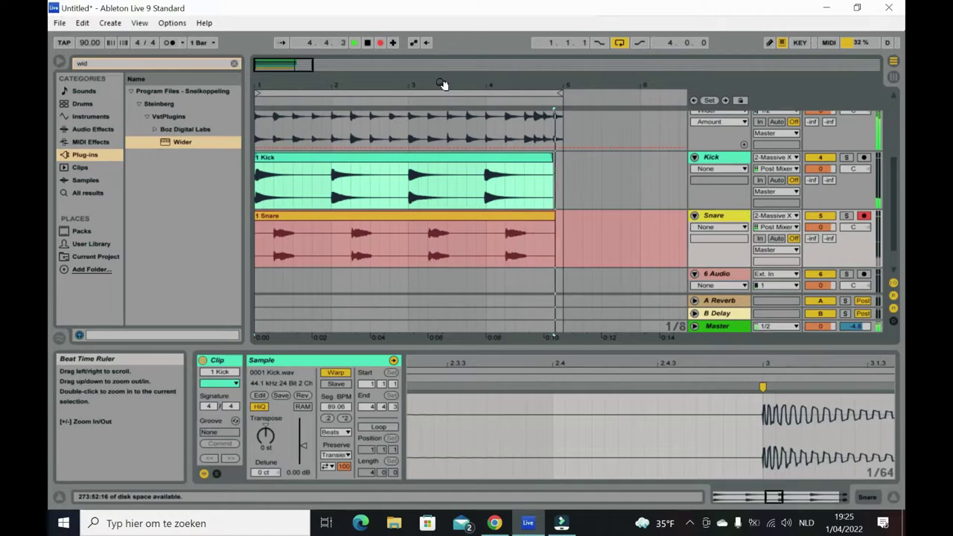
key(space)
key(ctrl+z)
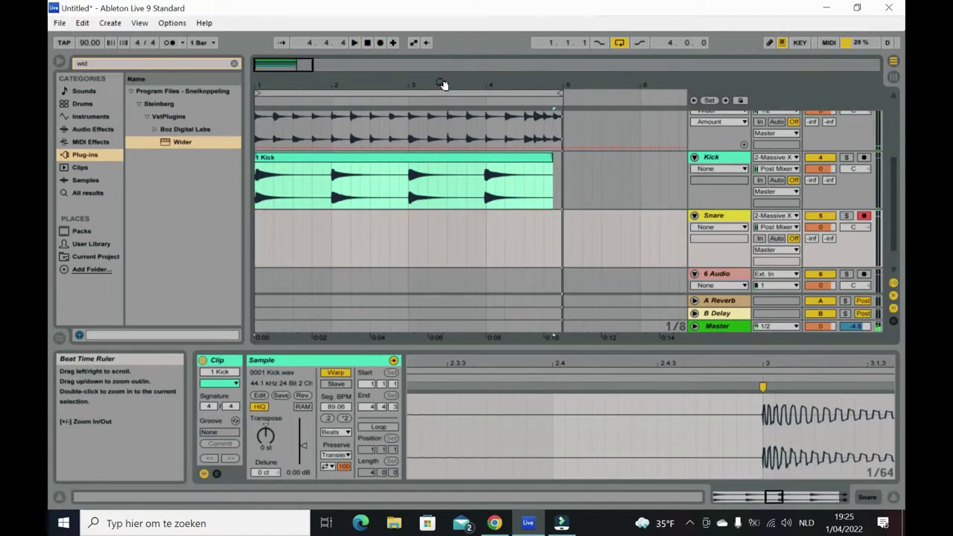
key(ctrl+y)
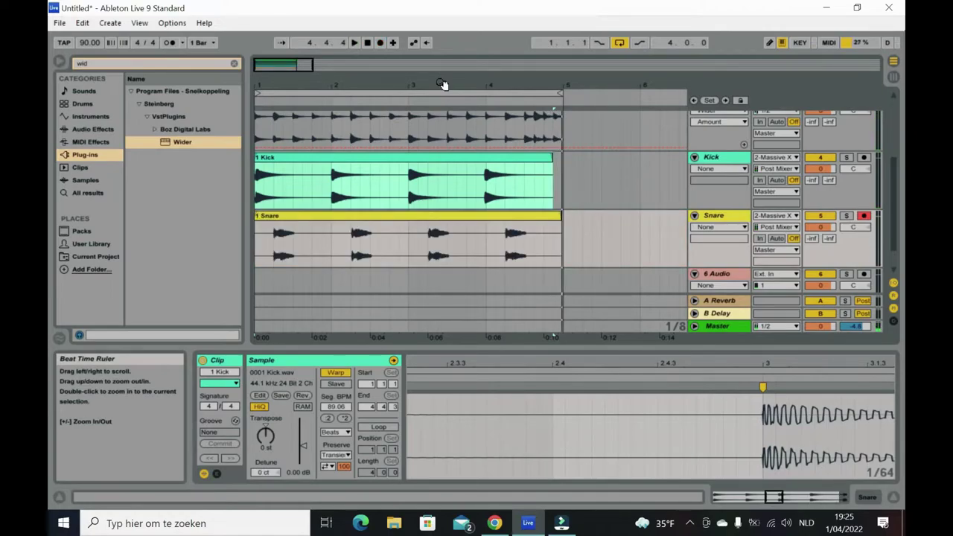
Try to extend the Snare clip to the loop's end, and record a new full four-bar snare take over it
click(486, 224)
drag(559, 216, 570, 215)
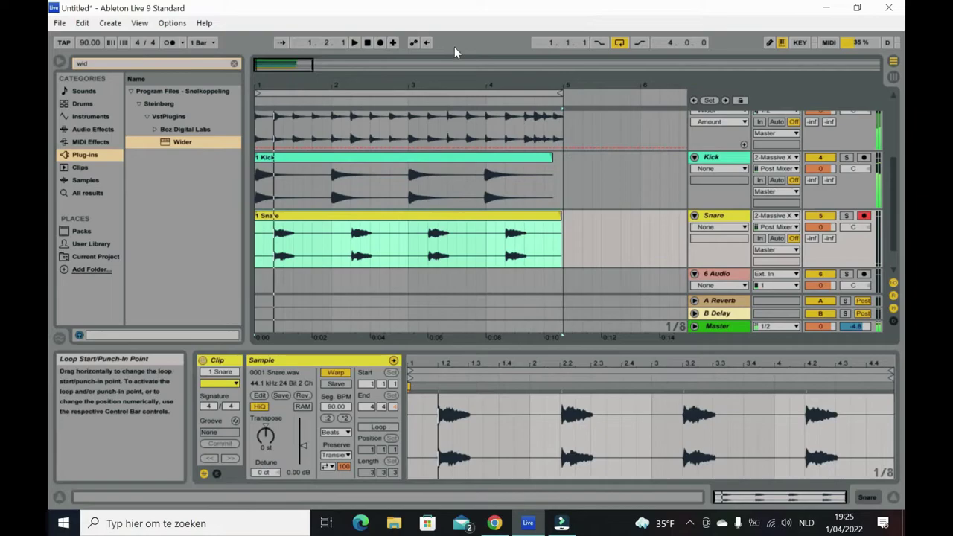
click(380, 43)
click(380, 44)
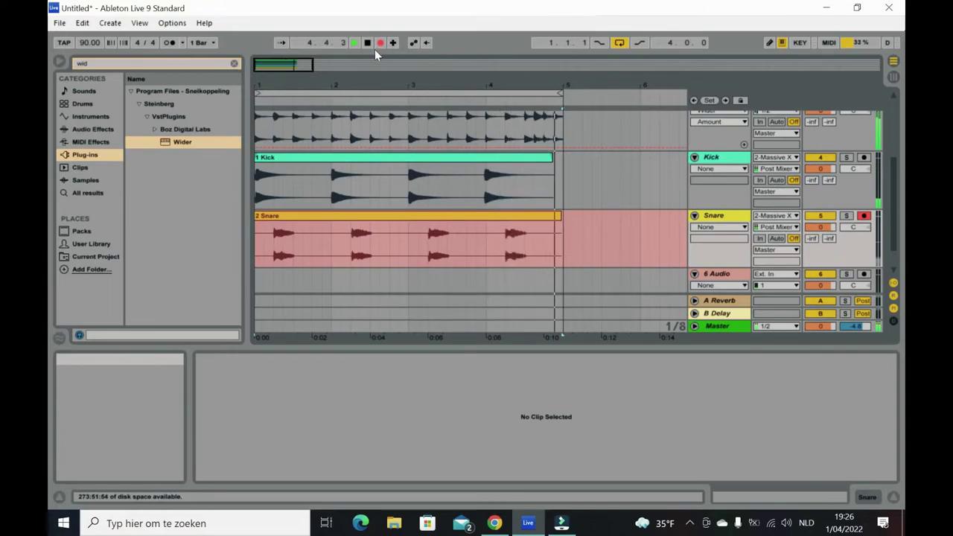
key(space)
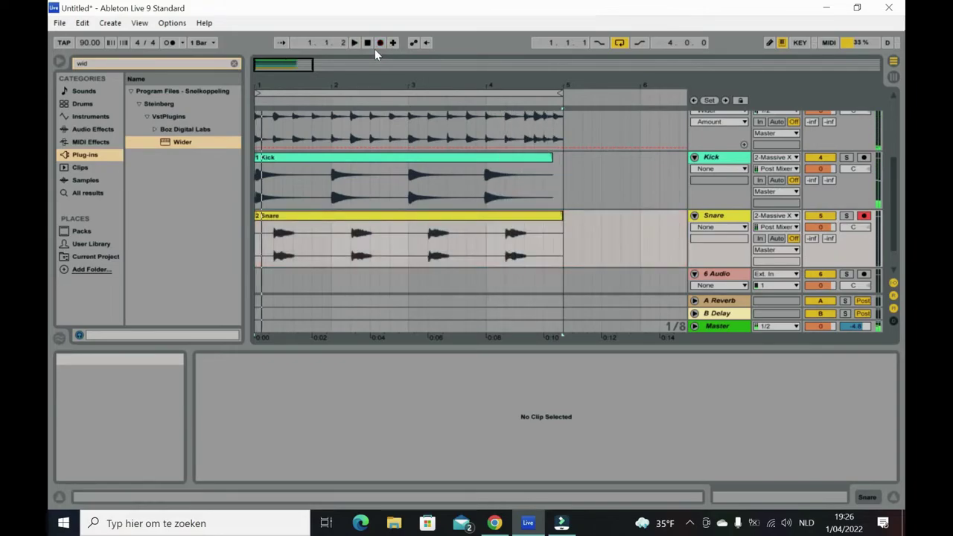
Mute the second Massive X track, play the loop and set the Snare track's volume to -4.0 dB
key(Tab)
click(336, 306)
key(space)
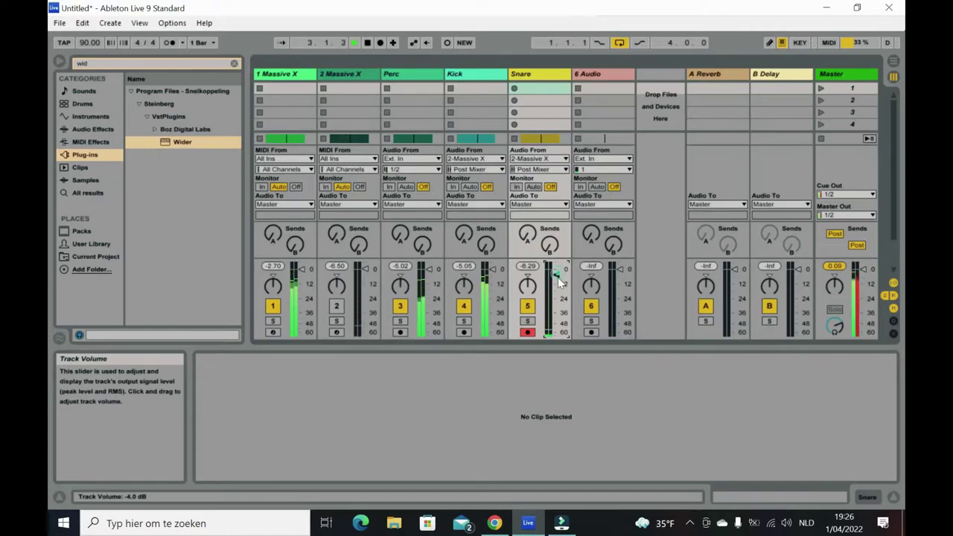
key(Tab)
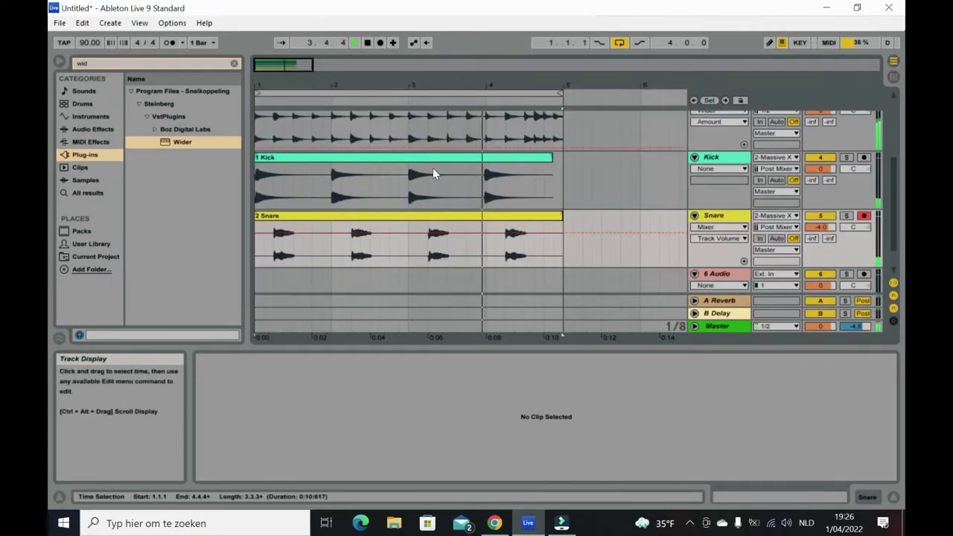
scroll(436, 168, up, 5)
click(439, 117)
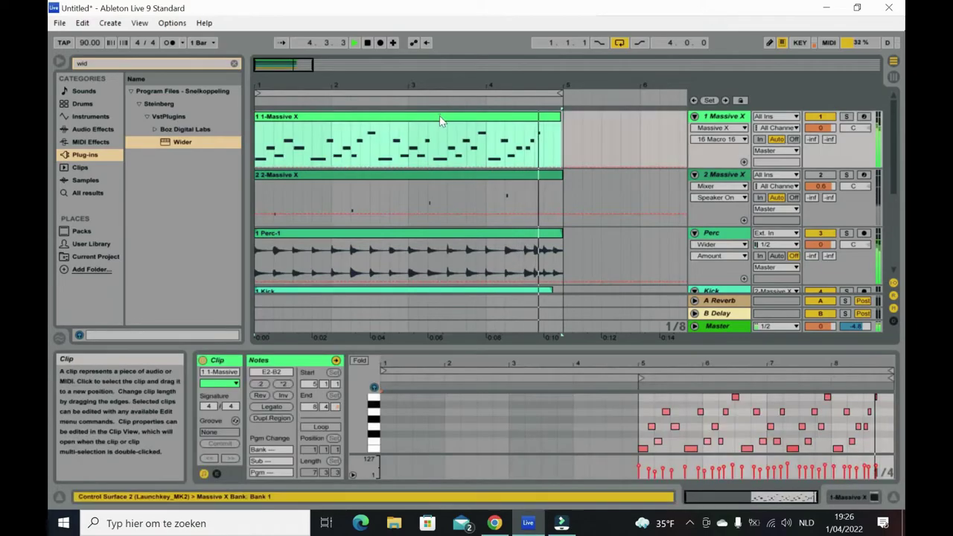
key(Delete)
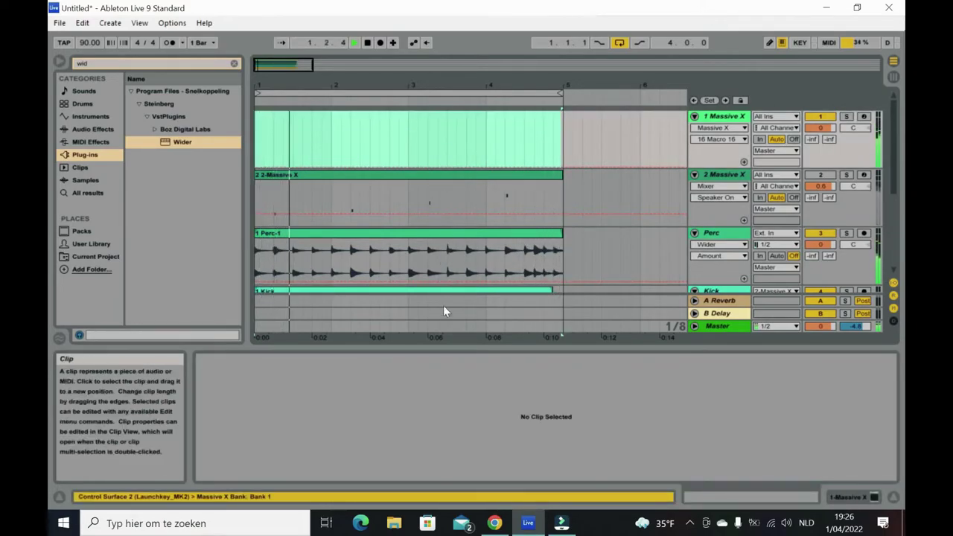
key(Tab)
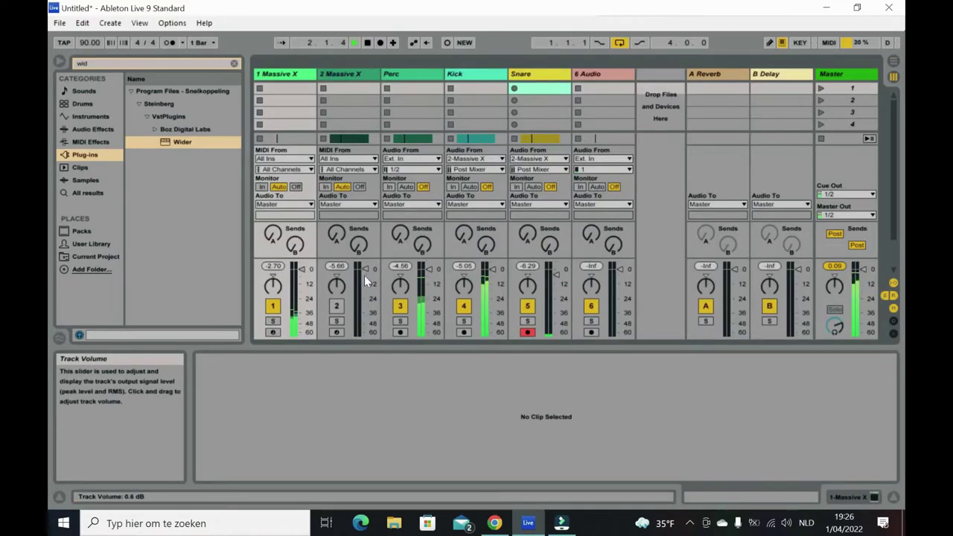
key(Tab)
key(ctrl+z)
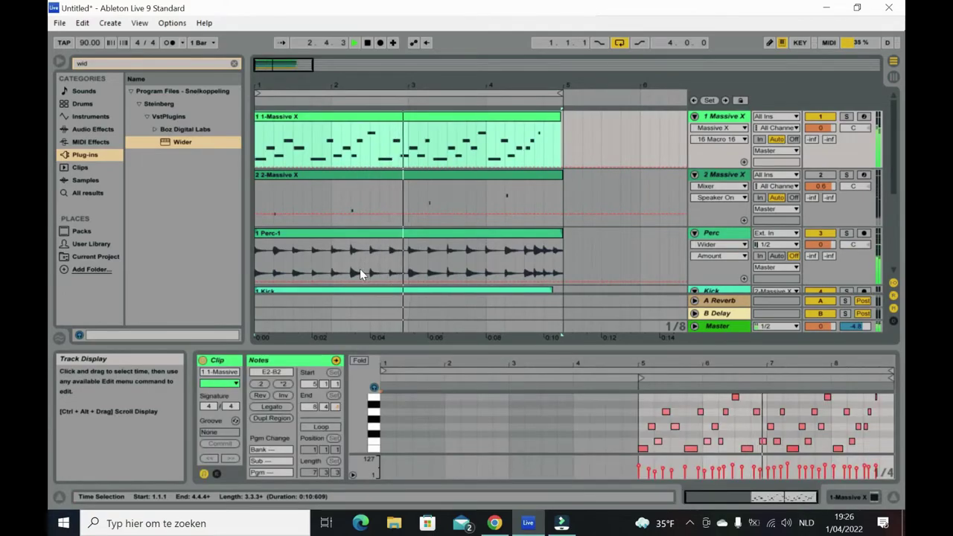
Delete the snare MIDI clip from the second Massive X track and unmute that track
click(399, 183)
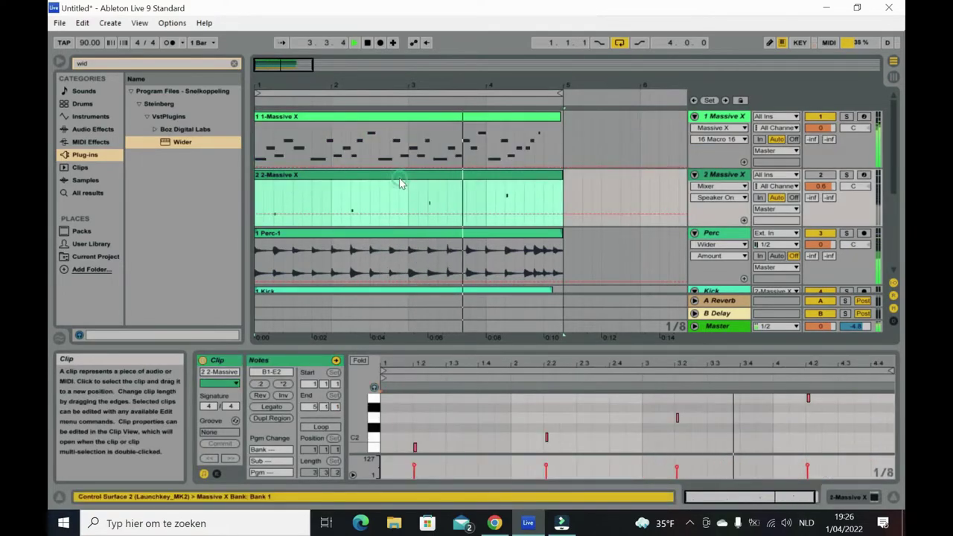
key(Delete)
key(Tab)
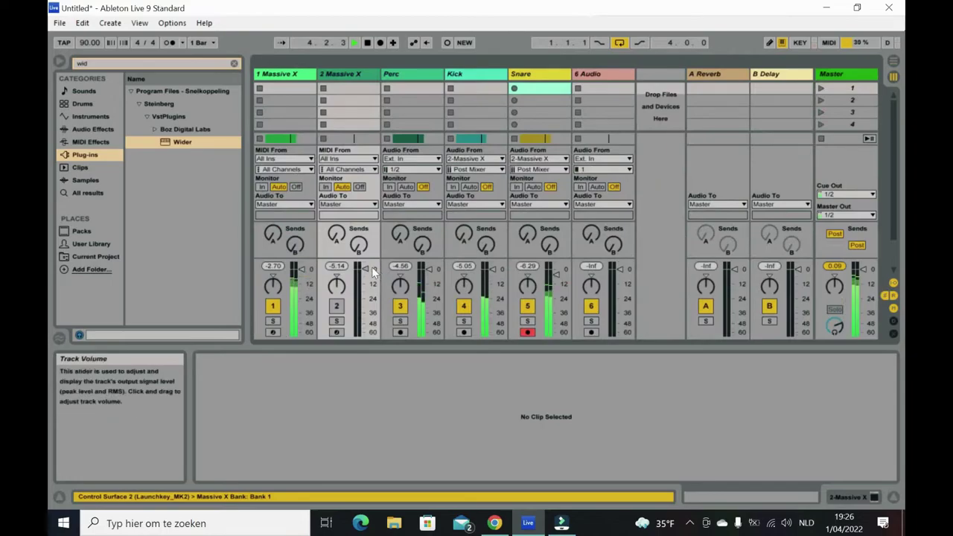
click(337, 306)
click(337, 306)
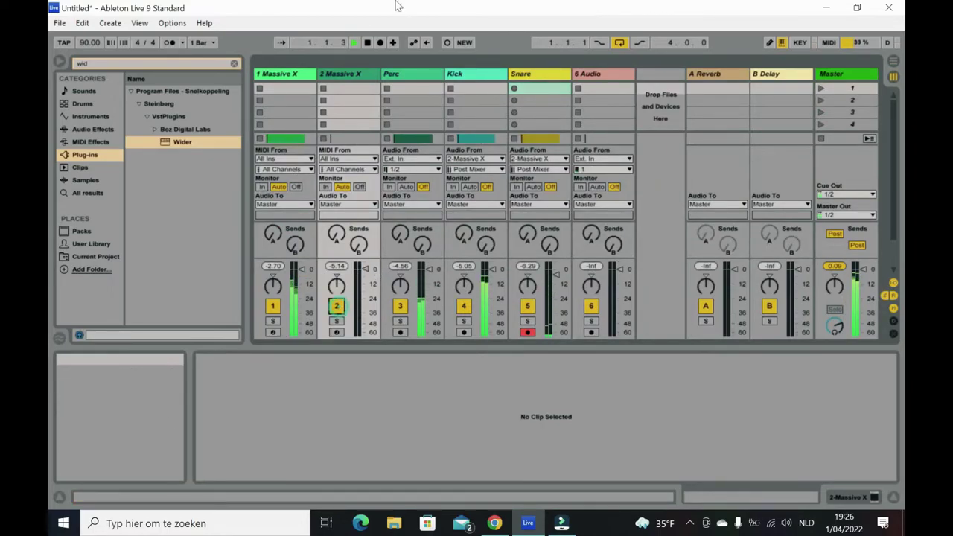
Arm the second Massive X track and load the Hard Hats preset from the Drums category into its synth
click(341, 74)
click(337, 332)
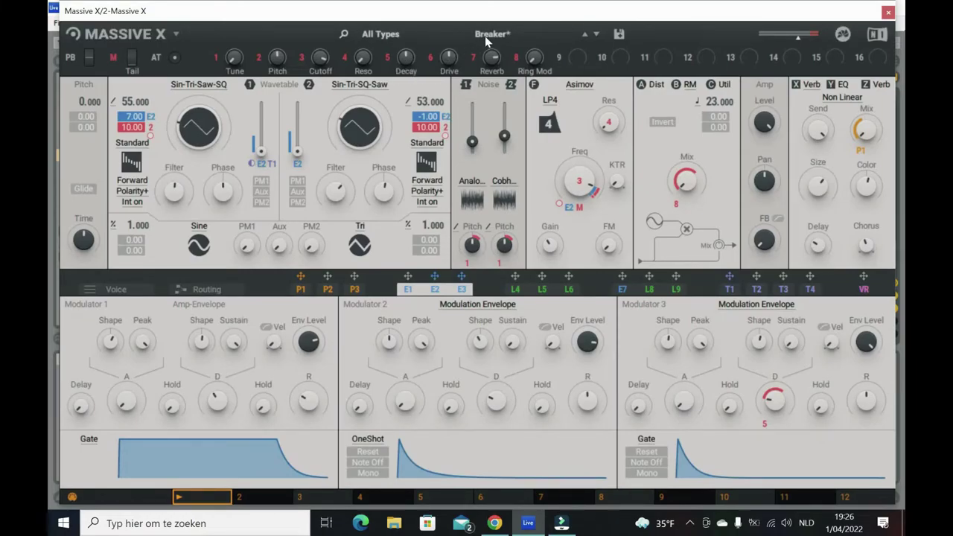
click(485, 36)
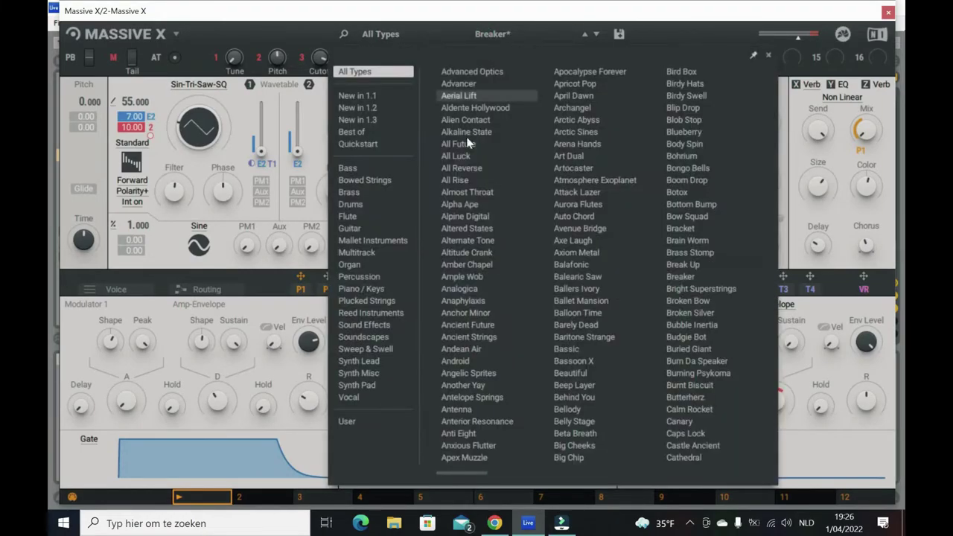
click(367, 209)
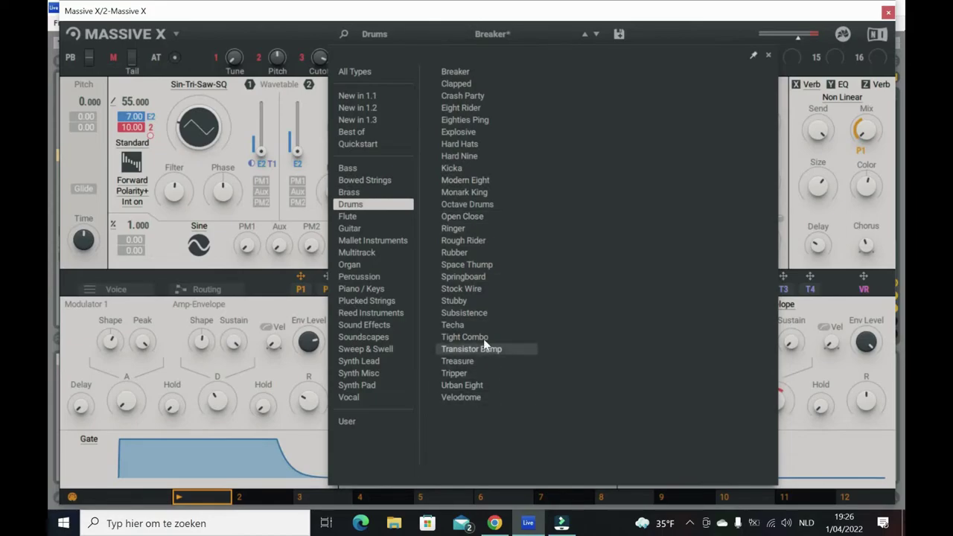
click(478, 144)
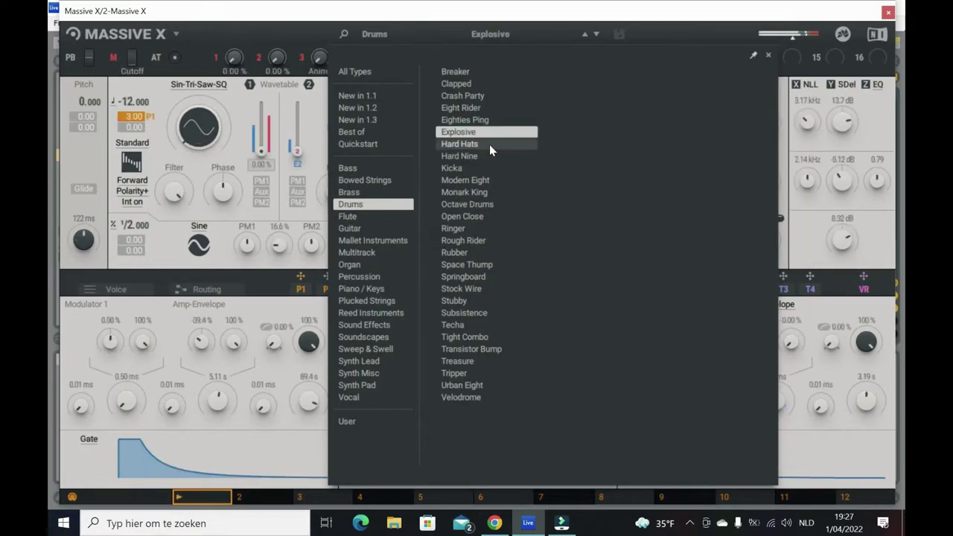
double_click(487, 144)
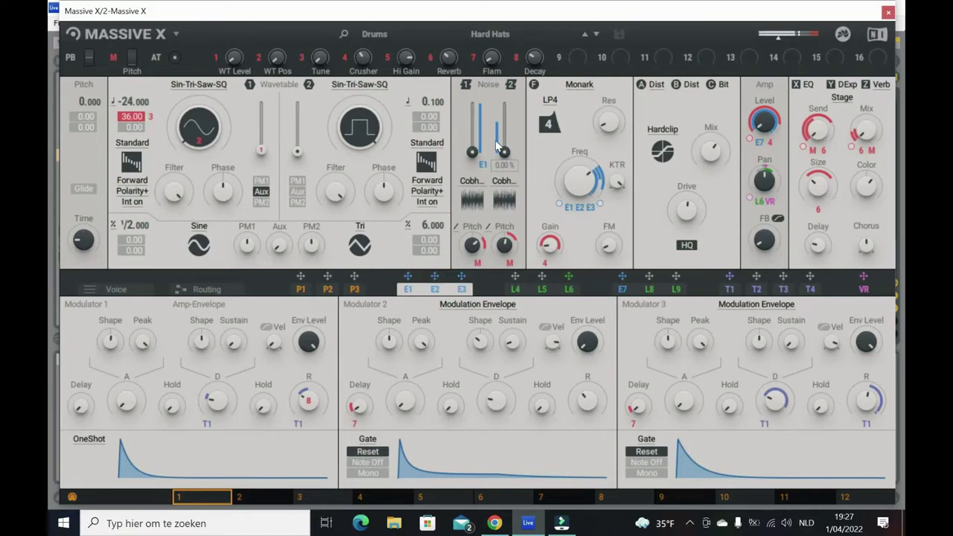
click(489, 35)
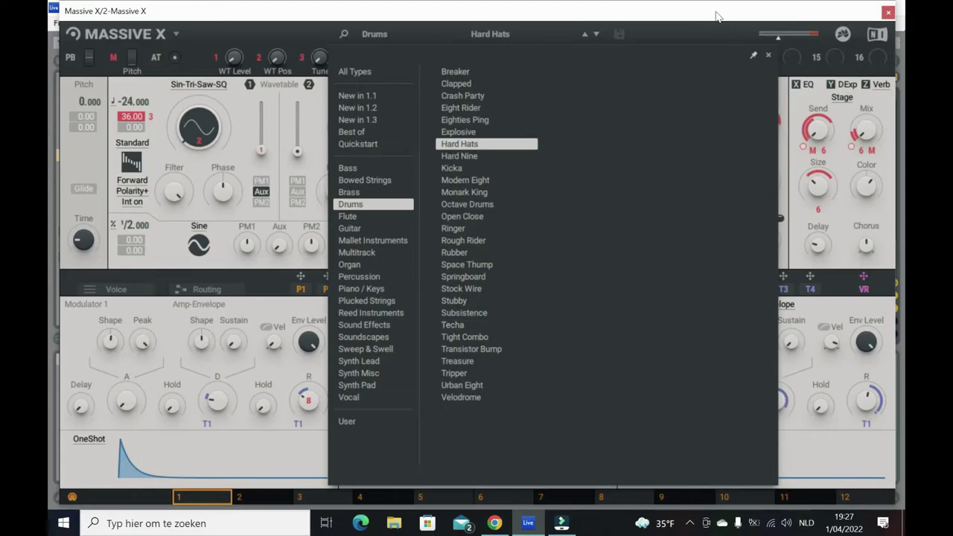
click(465, 149)
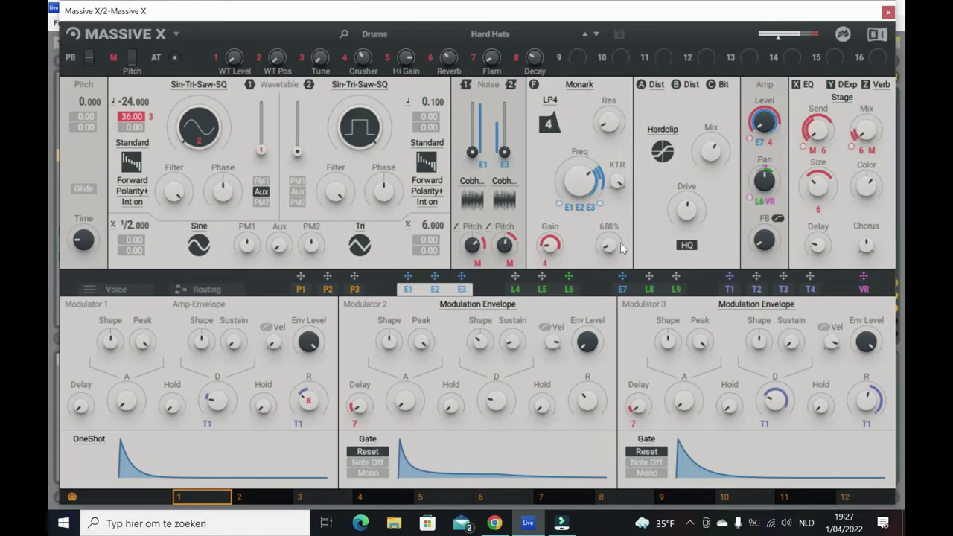
click(887, 14)
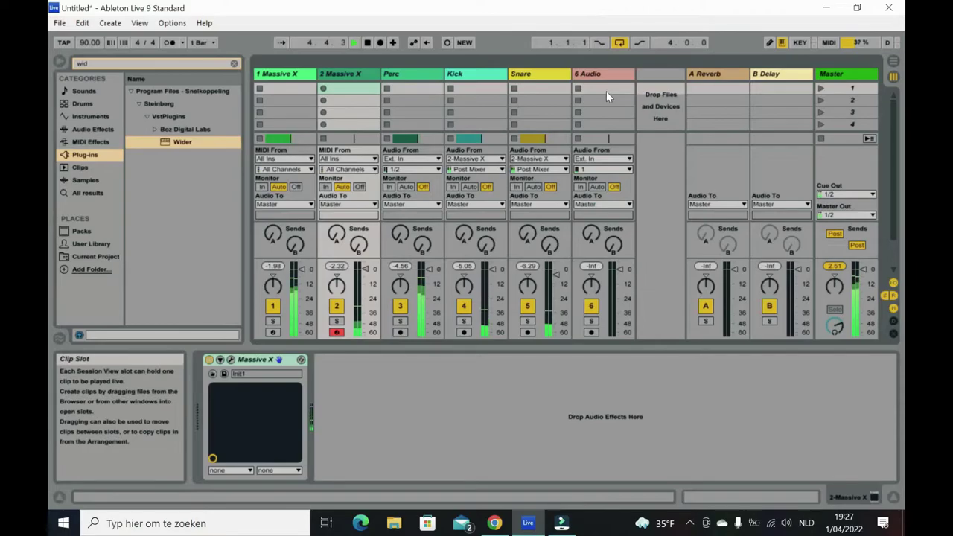
In the empty four-bar clip on the second Massive X track, add a C2 note on beat 1.1 and a D2 note on beat 1.2
key(Tab)
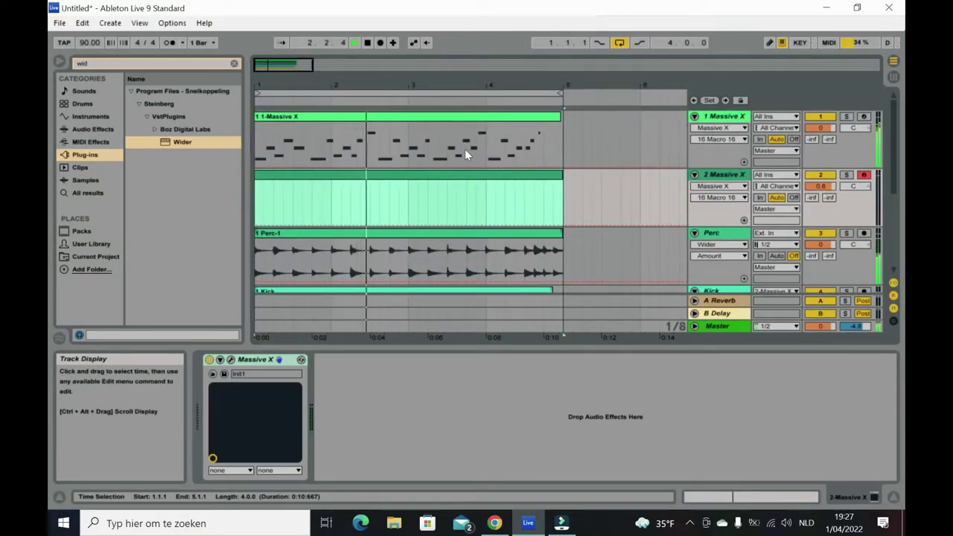
double_click(459, 181)
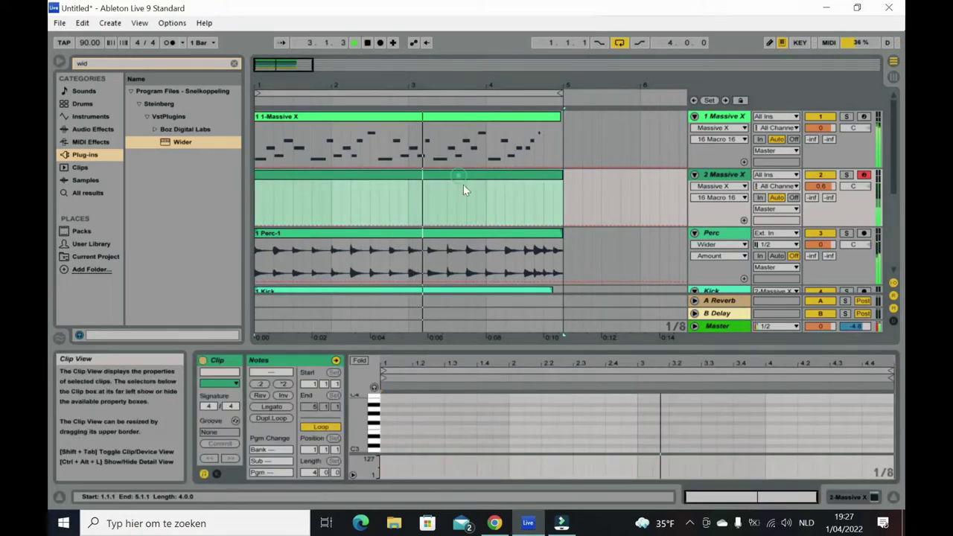
scroll(435, 408, down, 6)
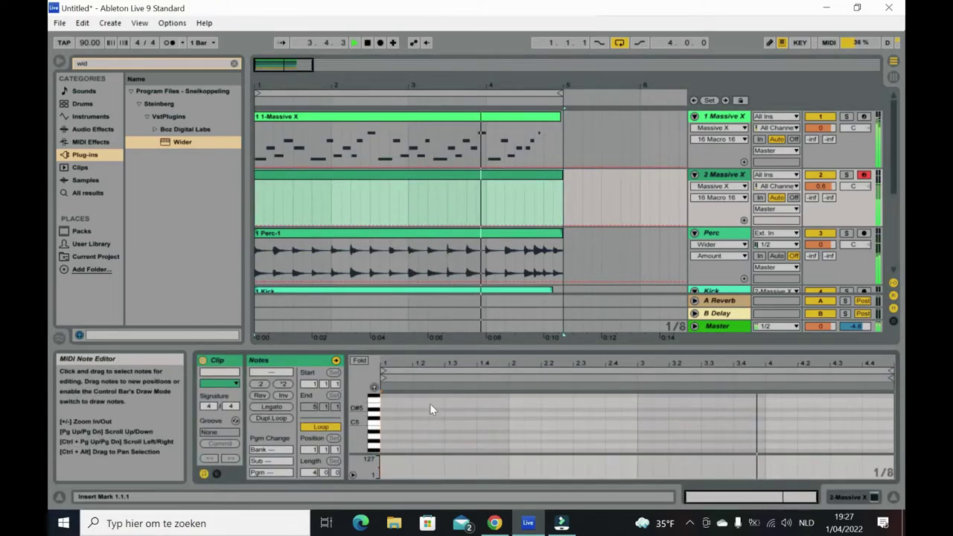
scroll(430, 420, down, 3)
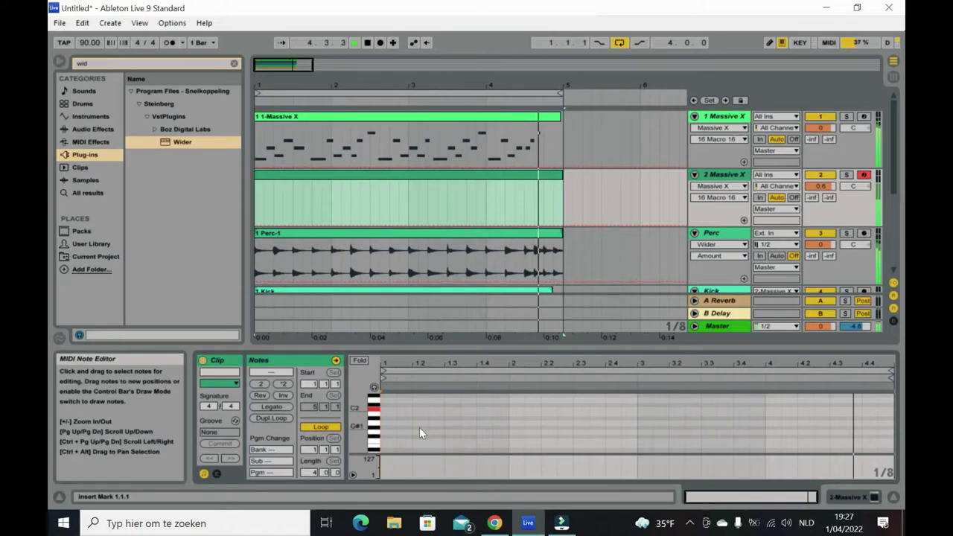
right_click(419, 427)
click(477, 377)
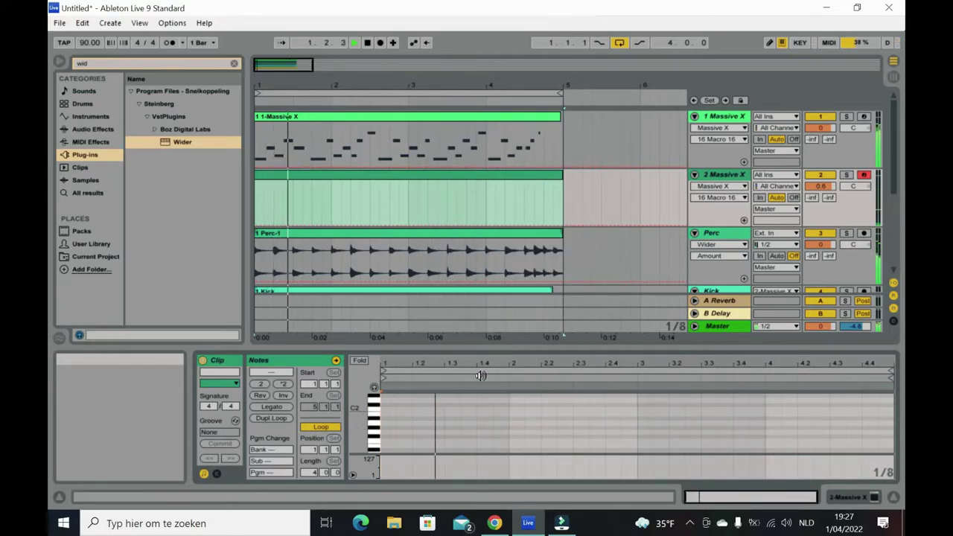
scroll(417, 437, down, 1)
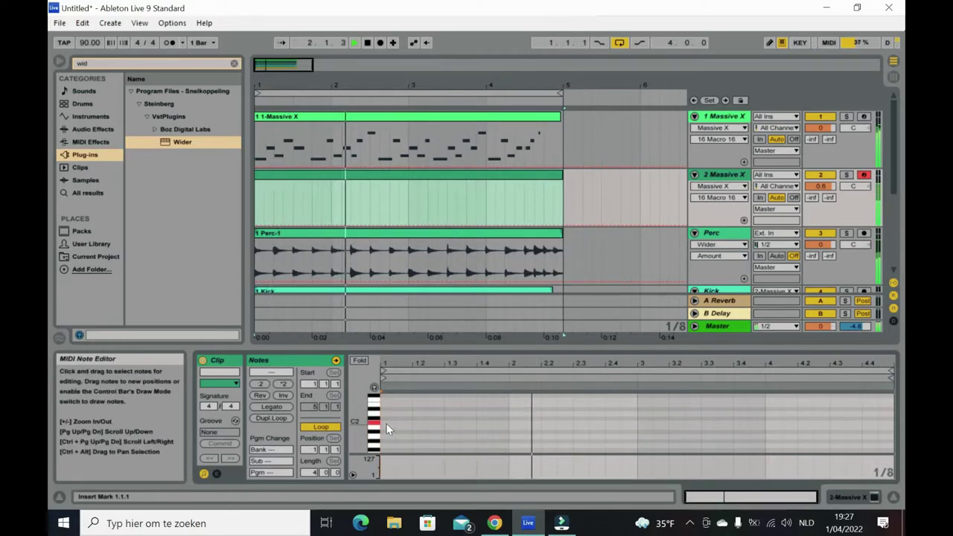
double_click(385, 423)
double_click(420, 423)
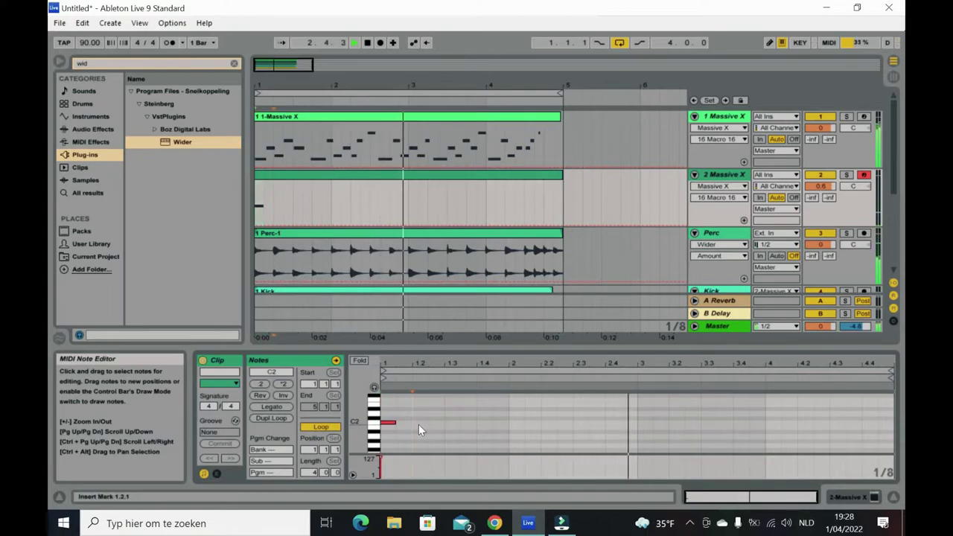
shift+click(387, 422)
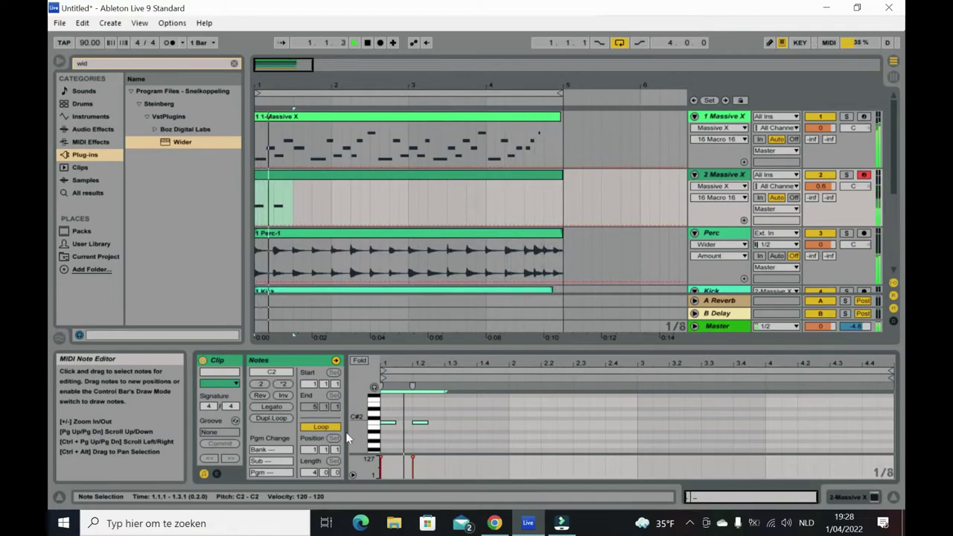
click(446, 439)
drag(419, 422, 419, 413)
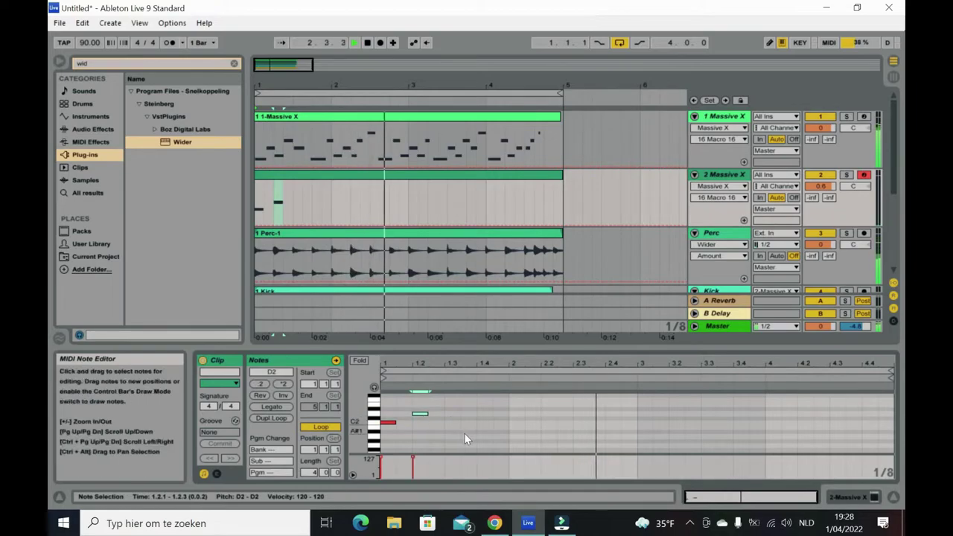
Add an A#1 note just after beat 1.3 and an F2 note on beat 1.4 of the hi-hat clip
click(454, 429)
double_click(454, 430)
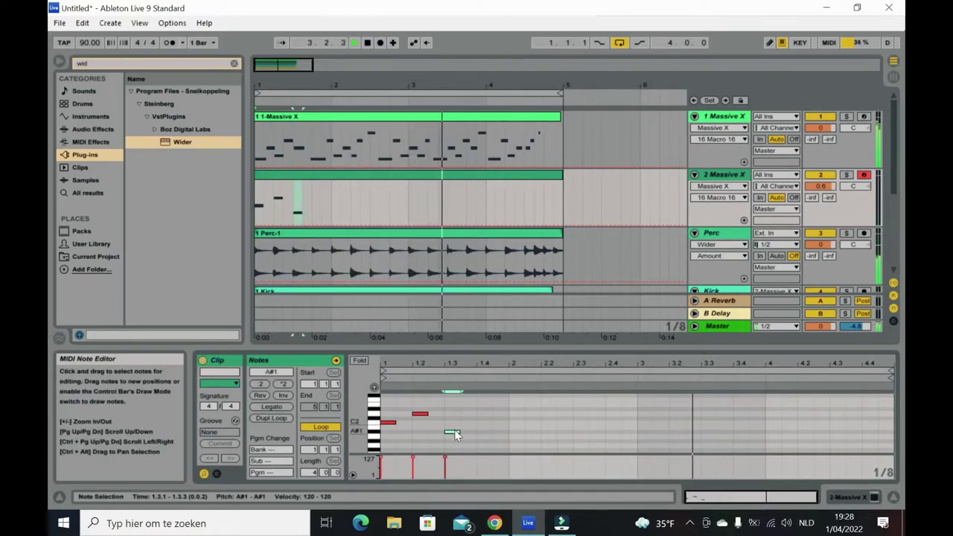
drag(454, 436, 455, 438)
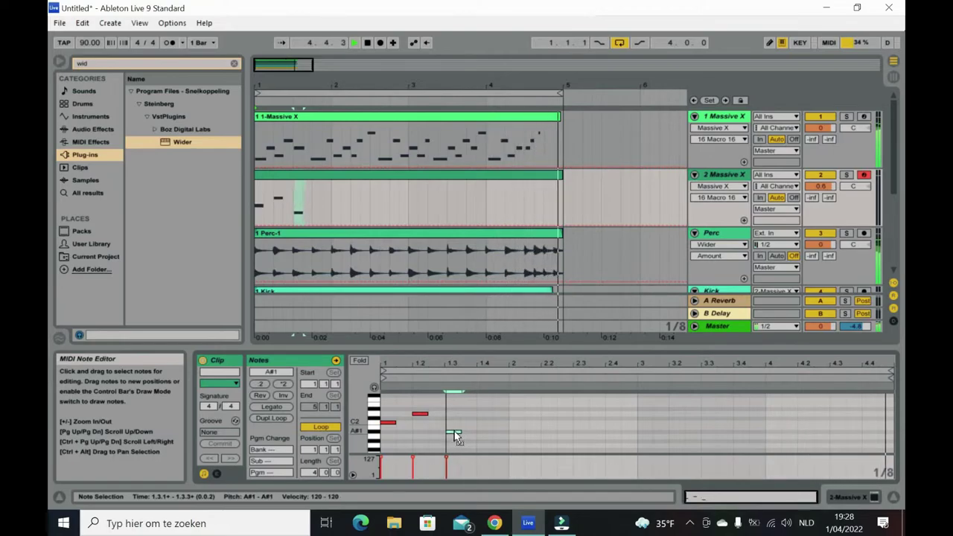
click(489, 406)
double_click(487, 402)
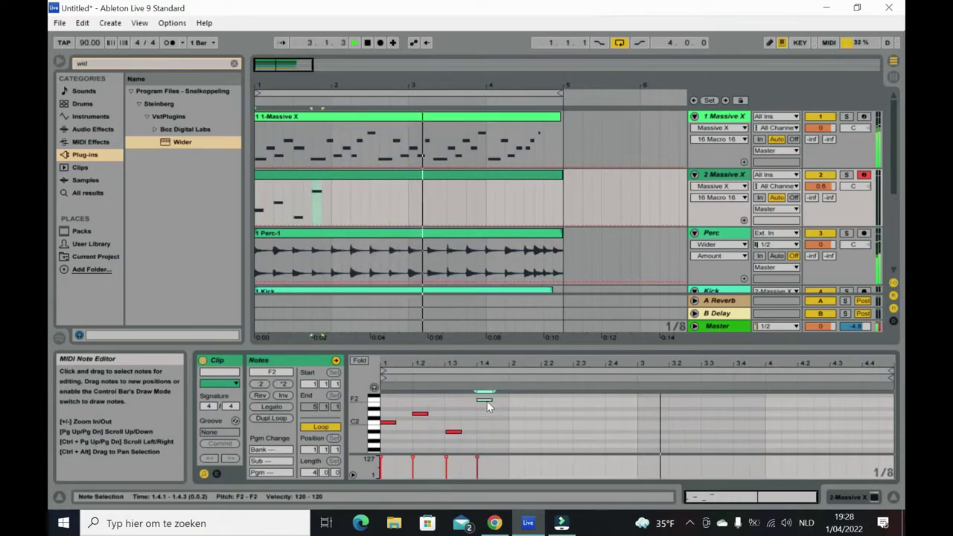
Select the four notes in bar 1 and duplicate them to fill all four bars, undoing the extra copy past the clip's end
drag(493, 405, 416, 439)
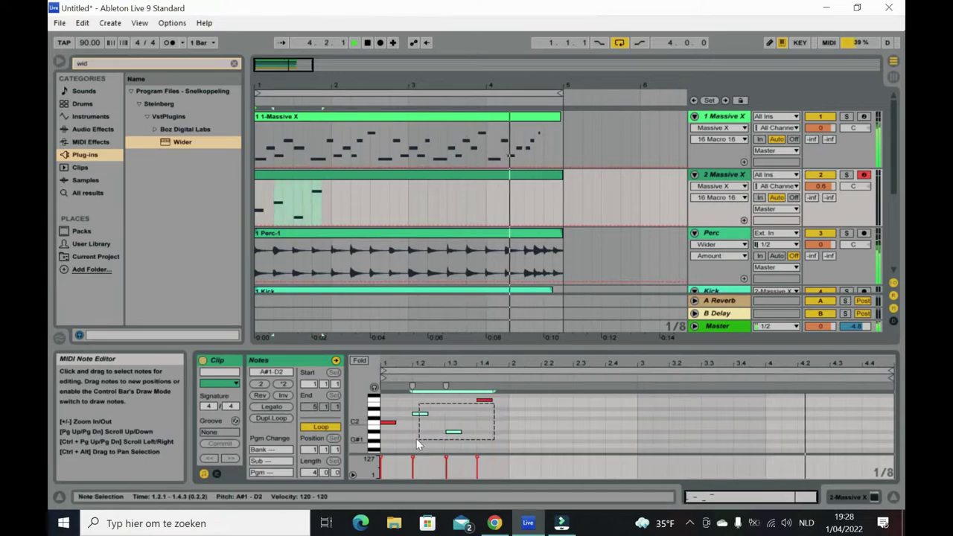
click(508, 399)
drag(507, 398, 357, 435)
key(ctrl+d)
key(ctrl+d)
key(ctrl+d)
key(ctrl+d)
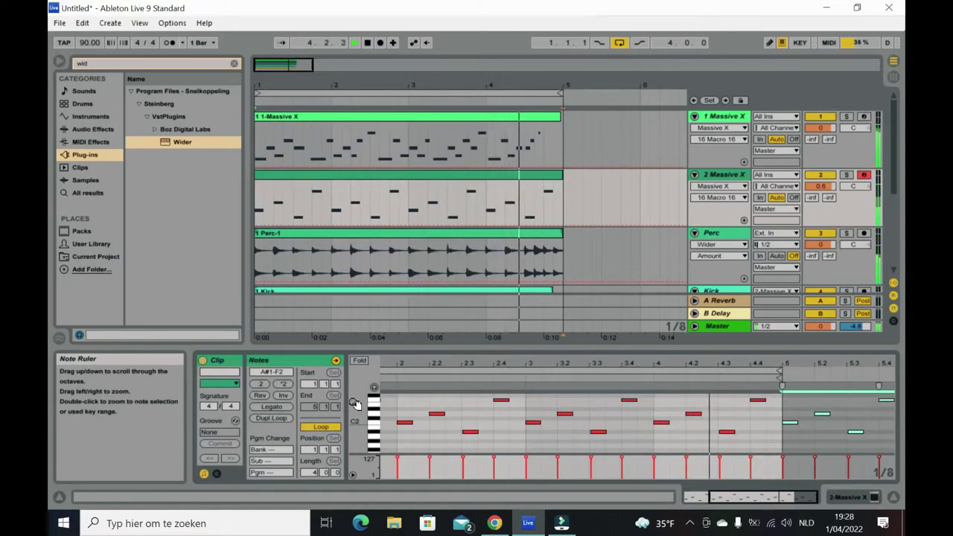
key(ctrl+z)
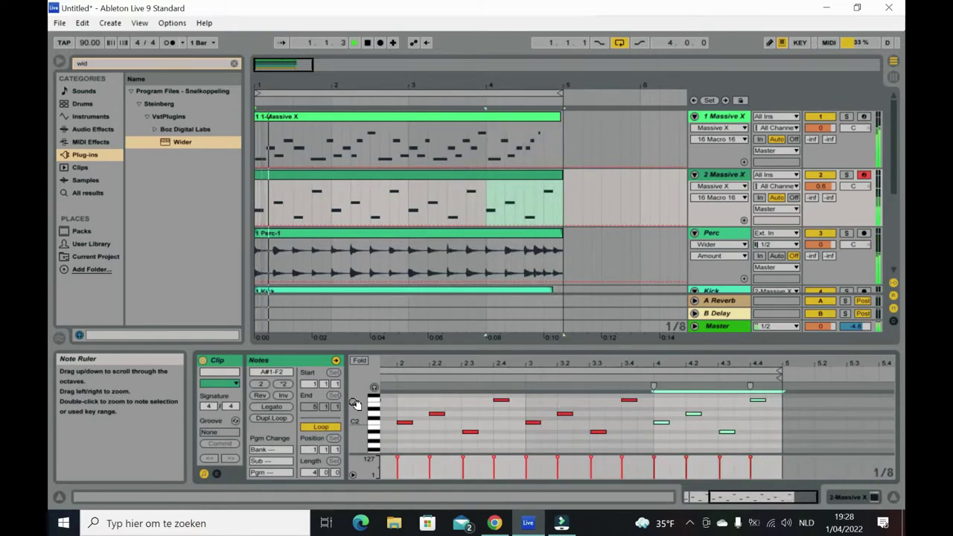
Lower the second Massive X track's volume to about -5 dB in the mixer
key(Tab)
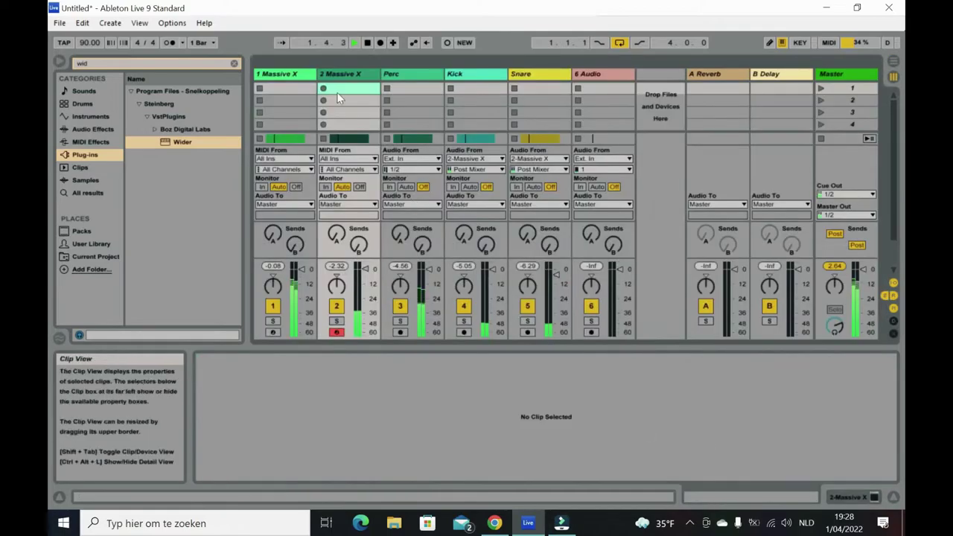
drag(359, 283, 359, 296)
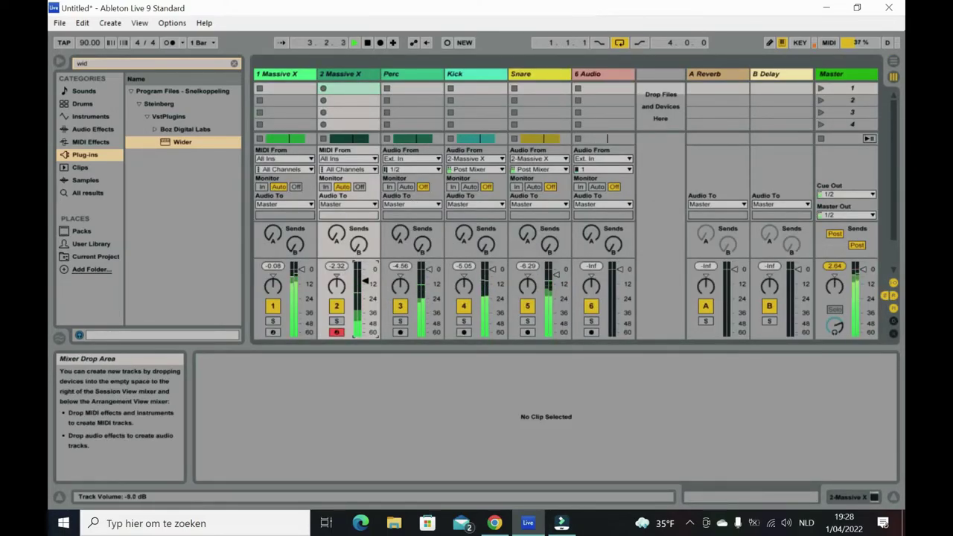
drag(359, 297, 359, 295)
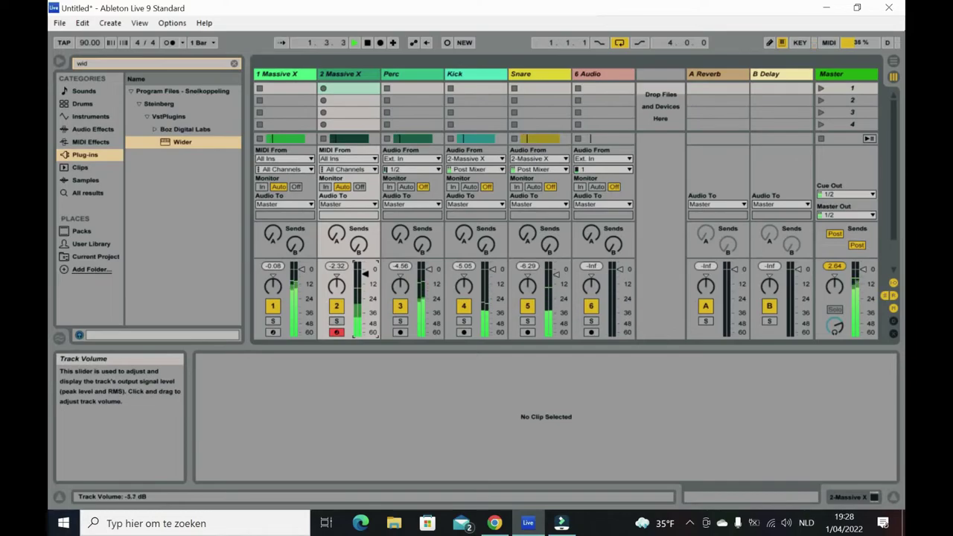
In the second track's Massive X, adjust the envelope levels of Modulators 1 and 2 and reshape Modulator 1's attack and decay curves
click(346, 70)
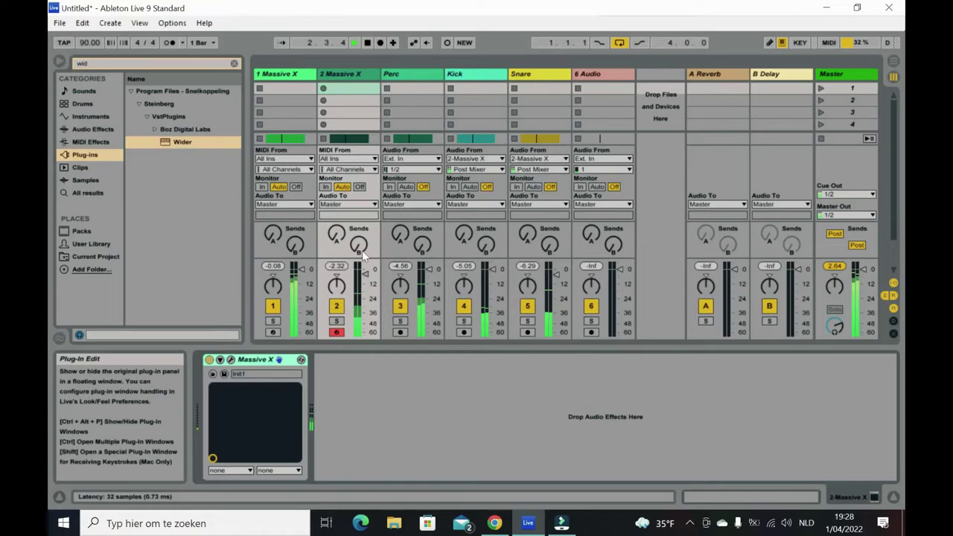
key(ctrl+alt+p)
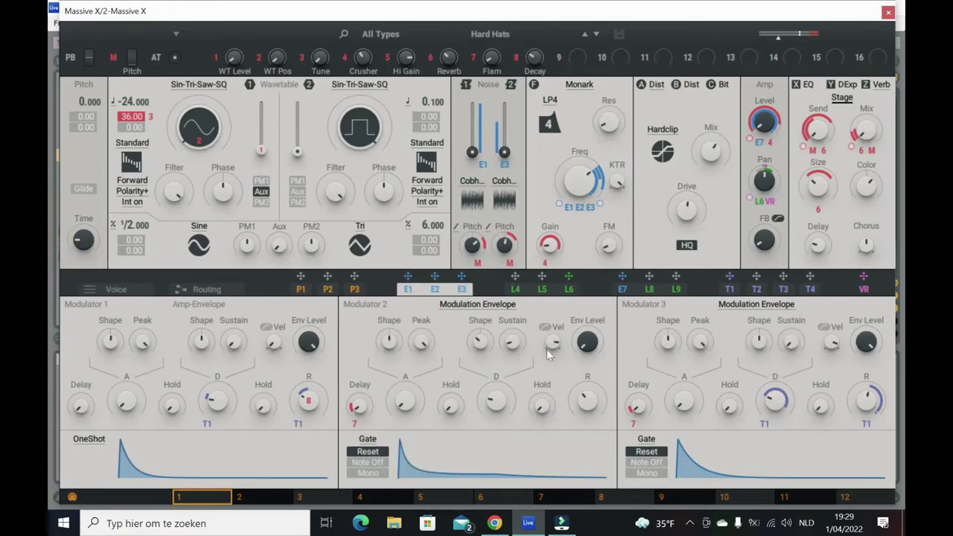
mouse_move(308, 341)
mouse_down()
mouse_move(308, 327)
mouse_move(308, 359)
mouse_move(308, 337)
mouse_up()
drag(589, 342, 589, 321)
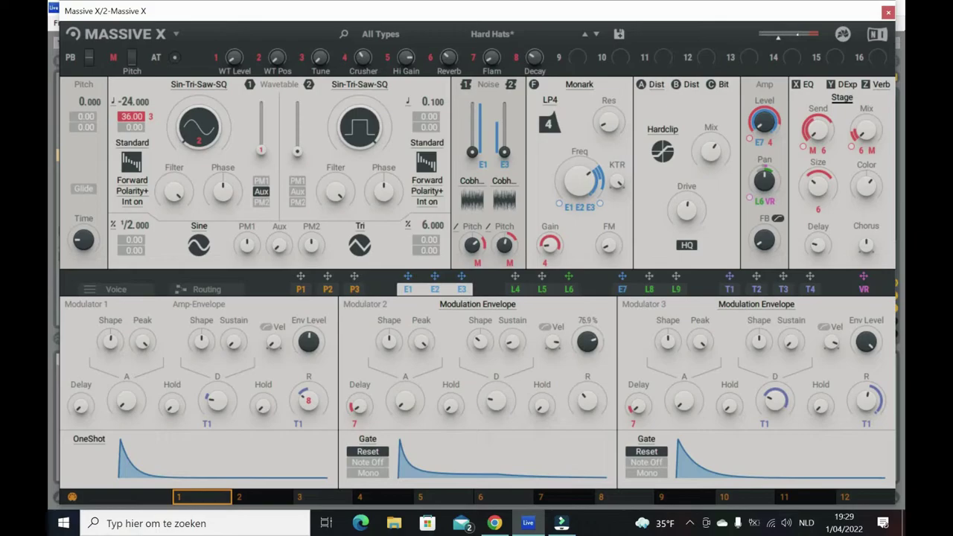
drag(590, 341, 469, 350)
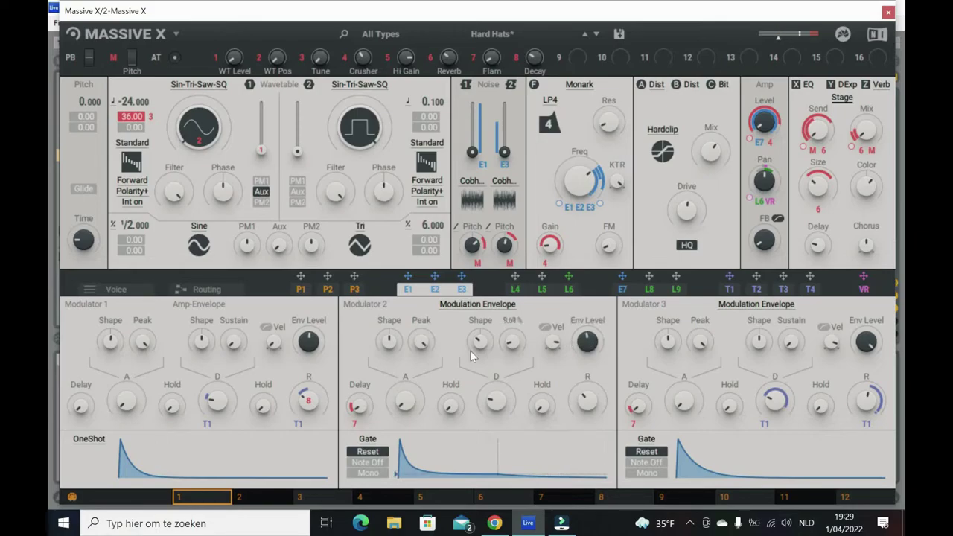
mouse_move(112, 345)
mouse_down()
mouse_move(112, 332)
mouse_move(115, 349)
mouse_up()
drag(213, 346, 207, 328)
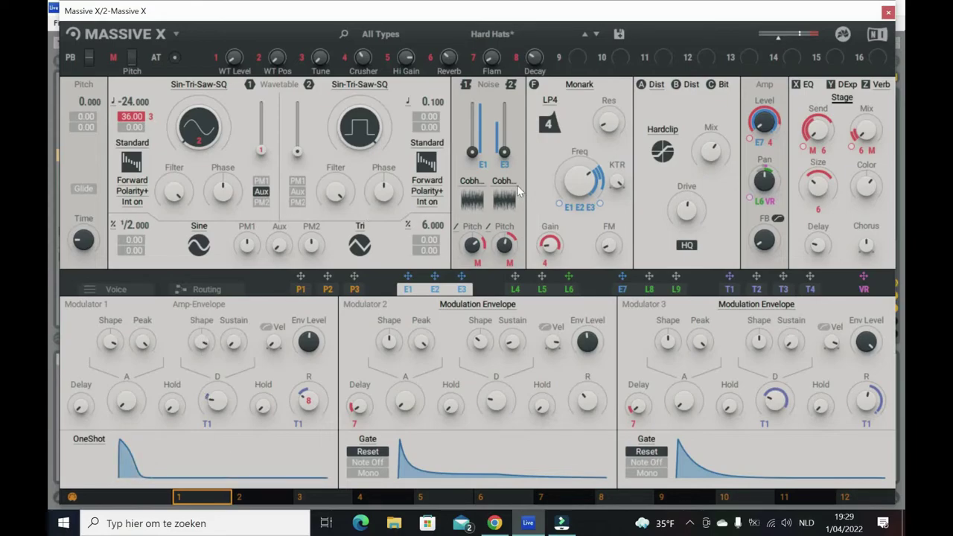
Slightly raise both noise levels, and try out the first wavetable's level and the Hardclip distortion mix
drag(504, 152, 472, 149)
mouse_move(298, 155)
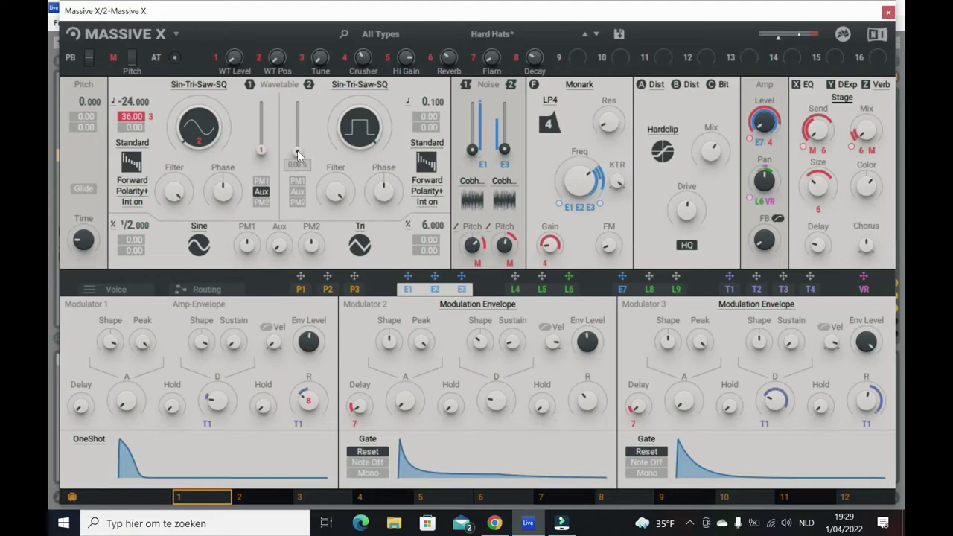
mouse_move(262, 149)
drag(262, 148, 262, 122)
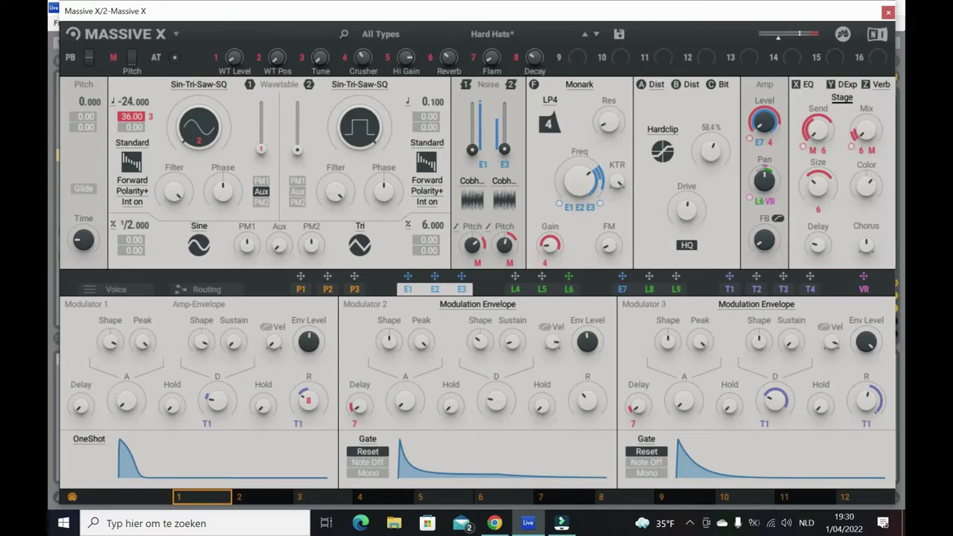
drag(710, 151, 711, 151)
Sweep the Monark filter's frequency down and bring it back up to about 661 Hz
drag(590, 176, 591, 214)
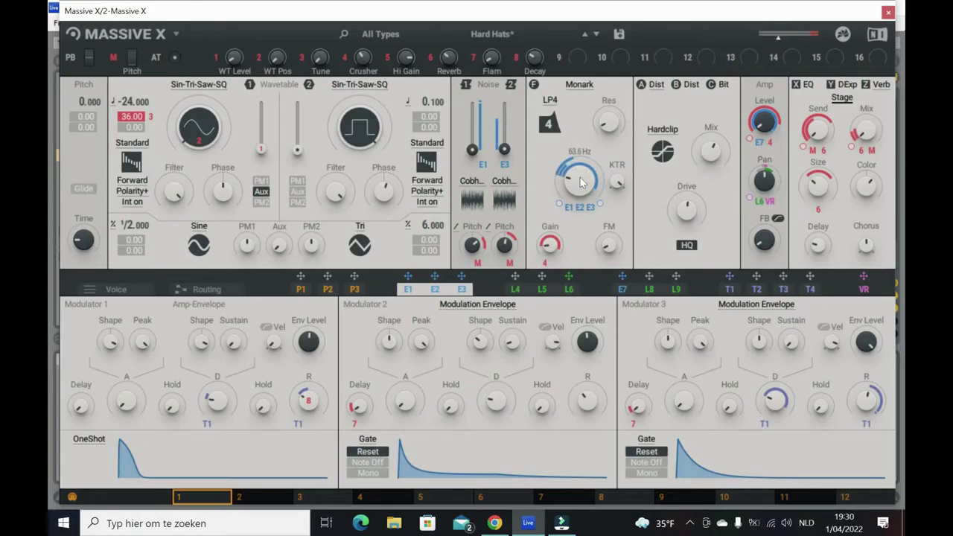
drag(582, 183, 581, 165)
drag(582, 179, 582, 154)
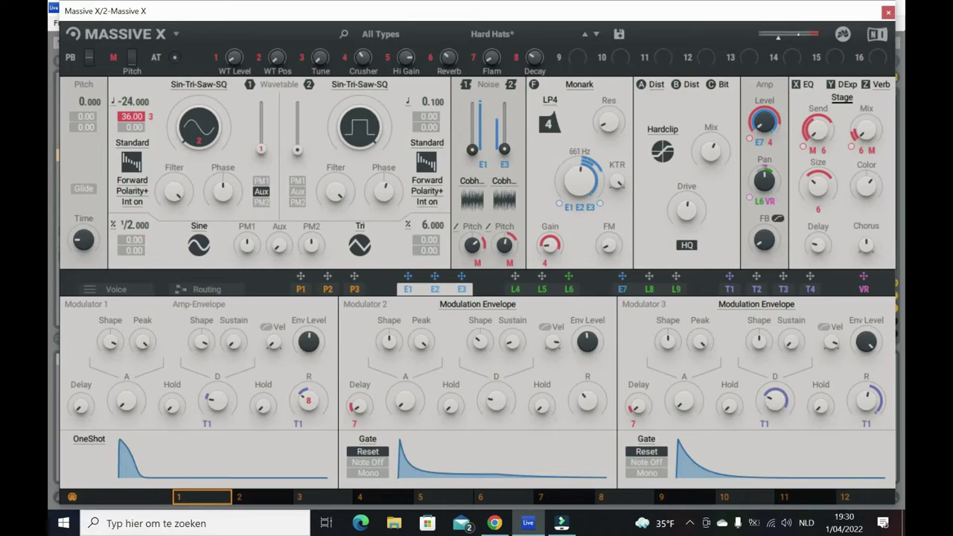
Raise the Monark filter's frequency and try out the second wavetable's filter amount in Massive X
drag(581, 154, 582, 146)
drag(582, 185, 582, 176)
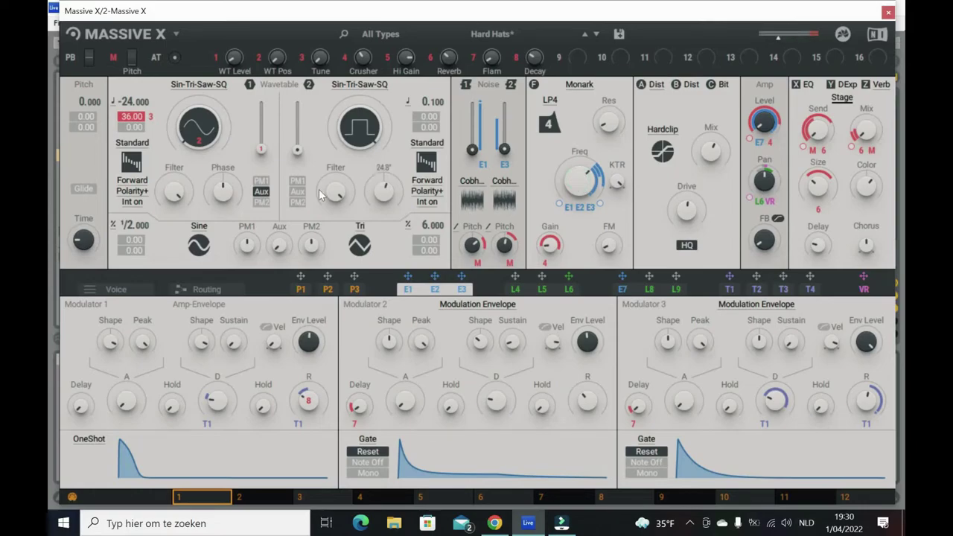
drag(332, 197, 333, 253)
drag(335, 193, 335, 198)
Set the first wavetable's level to 12.2 %, sweep the Monark filter's FM amount up and back down, and close Massive X
drag(297, 152, 261, 143)
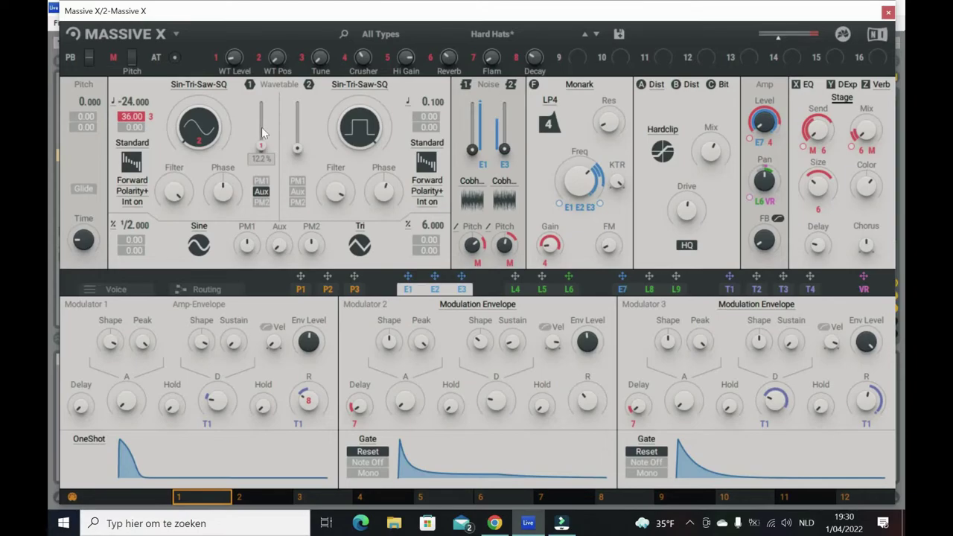
mouse_move(321, 403)
mouse_move(618, 248)
drag(607, 245, 607, 197)
drag(608, 231, 614, 259)
click(887, 11)
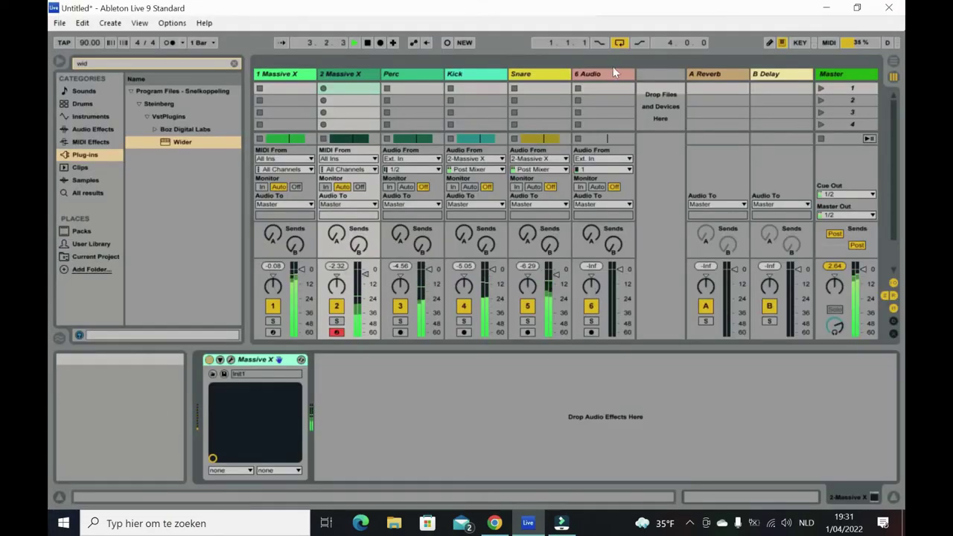
Rename the sixth audio track Hat, take its input from 2-Massive X, and switch to the Arrangement View
right_click(605, 75)
click(648, 126)
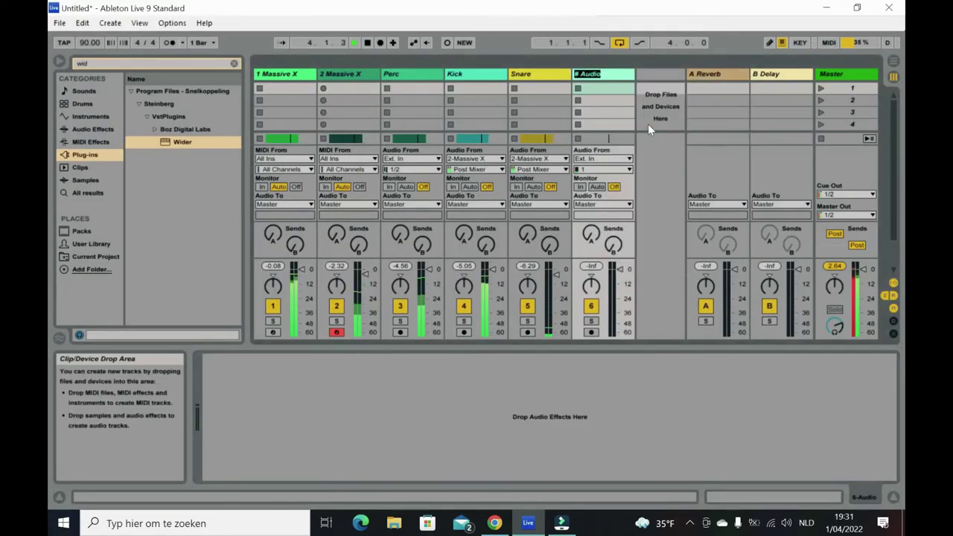
text(Hat)
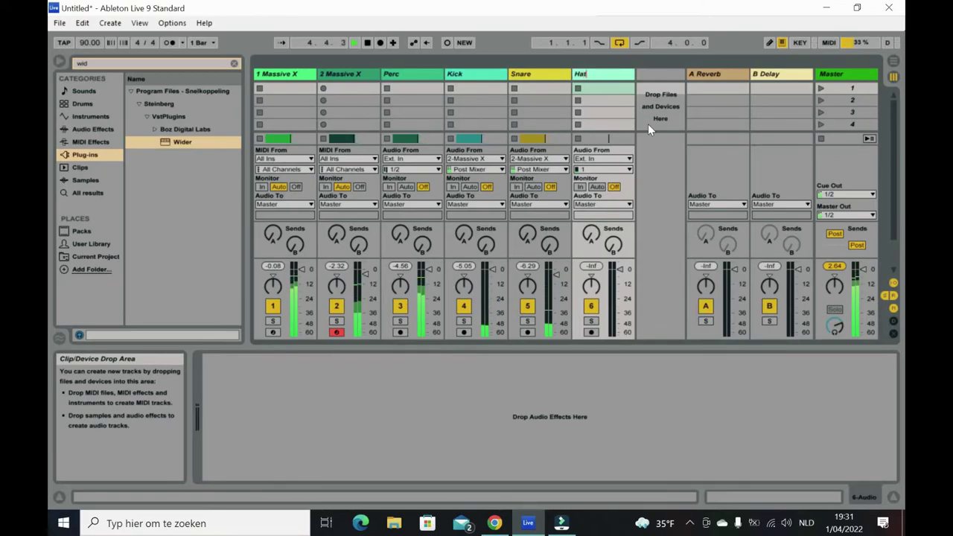
key(Return)
click(626, 159)
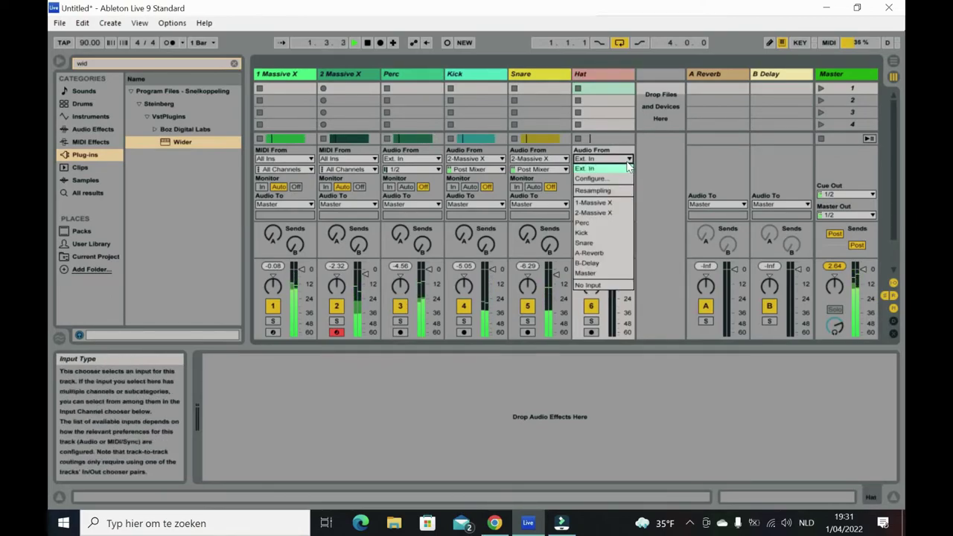
click(613, 211)
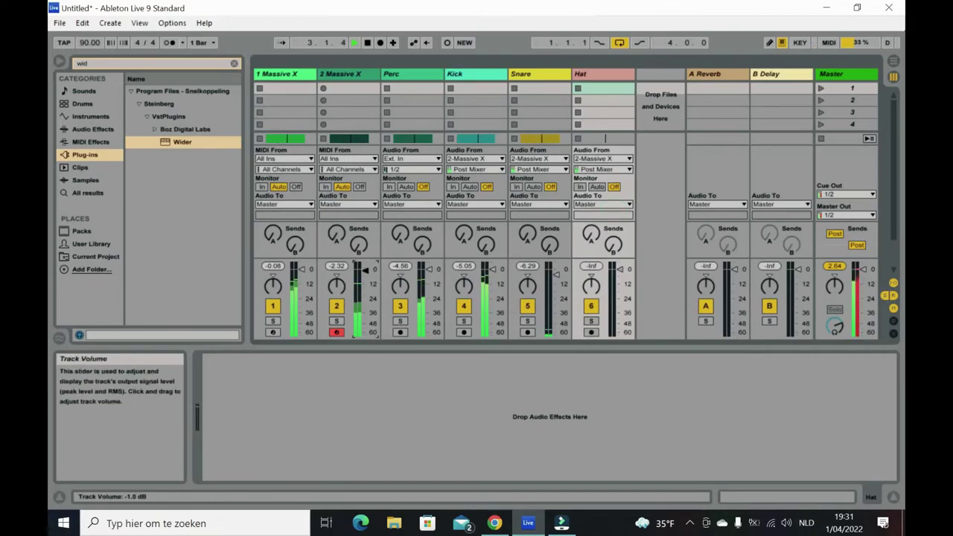
key(Tab)
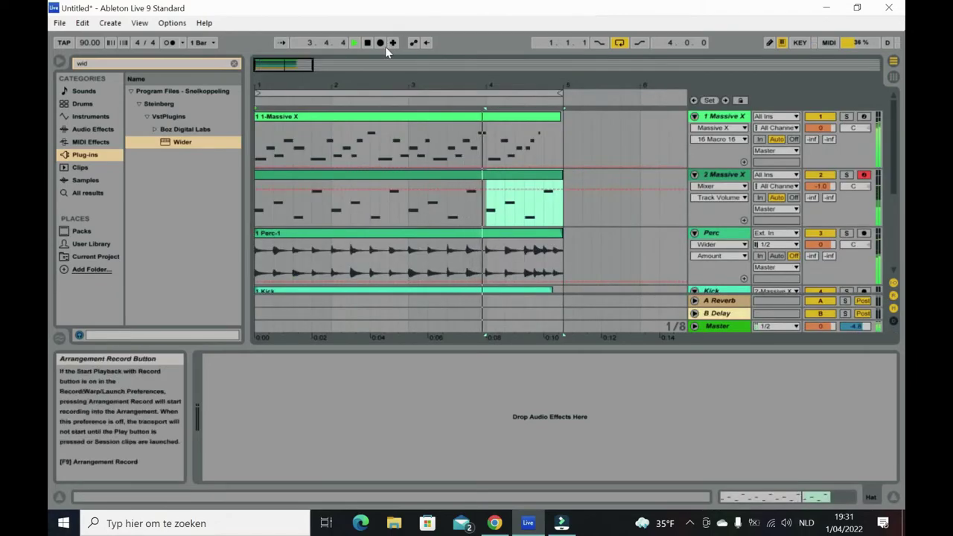
click(443, 176)
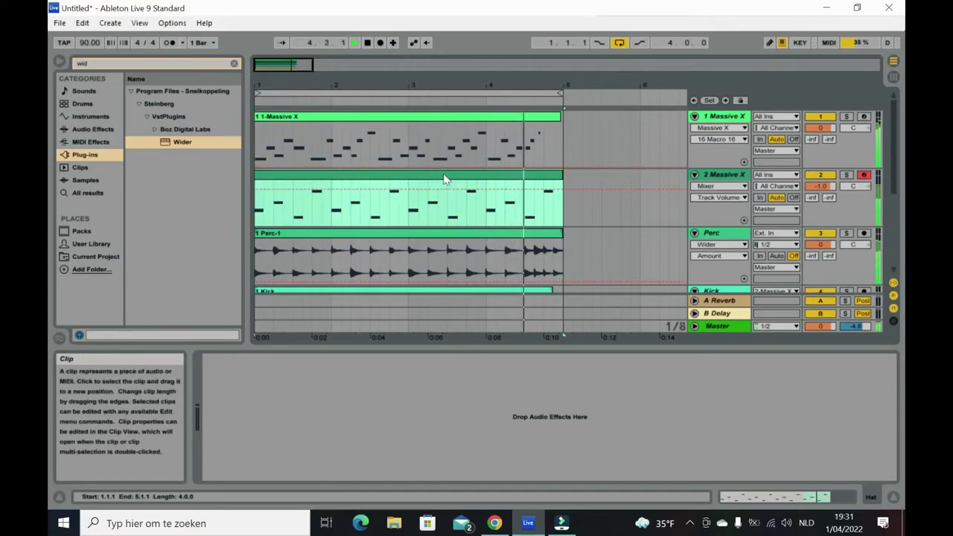
click(381, 46)
click(381, 45)
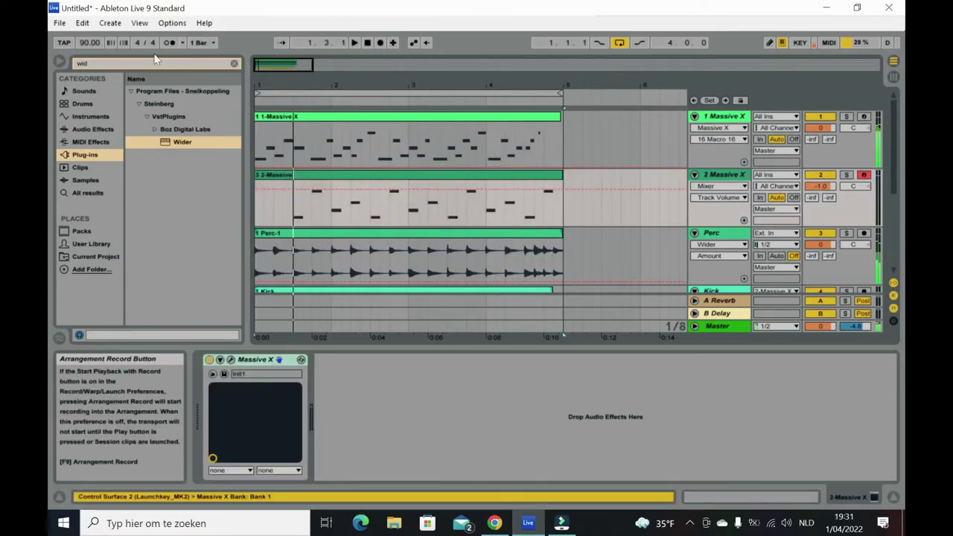
click(82, 23)
click(89, 35)
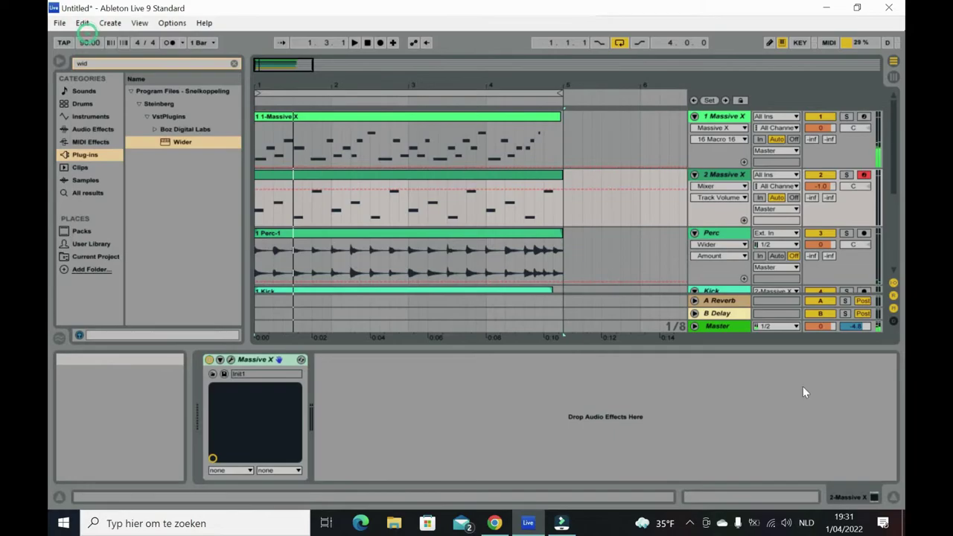
Arm the Hat track and record the four-bar hi-hat loop onto it in the arrangement
scroll(748, 259, down, 2)
scroll(744, 261, down, 3)
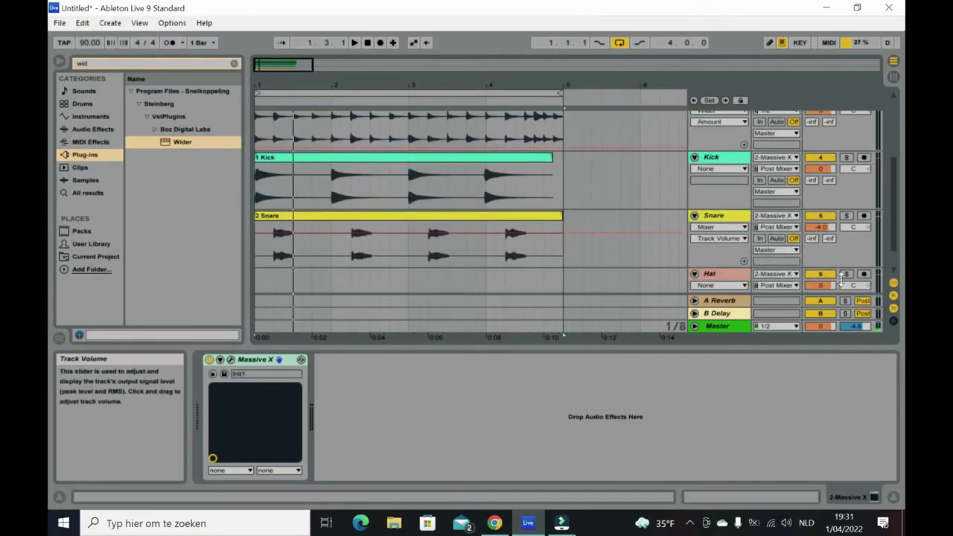
click(864, 276)
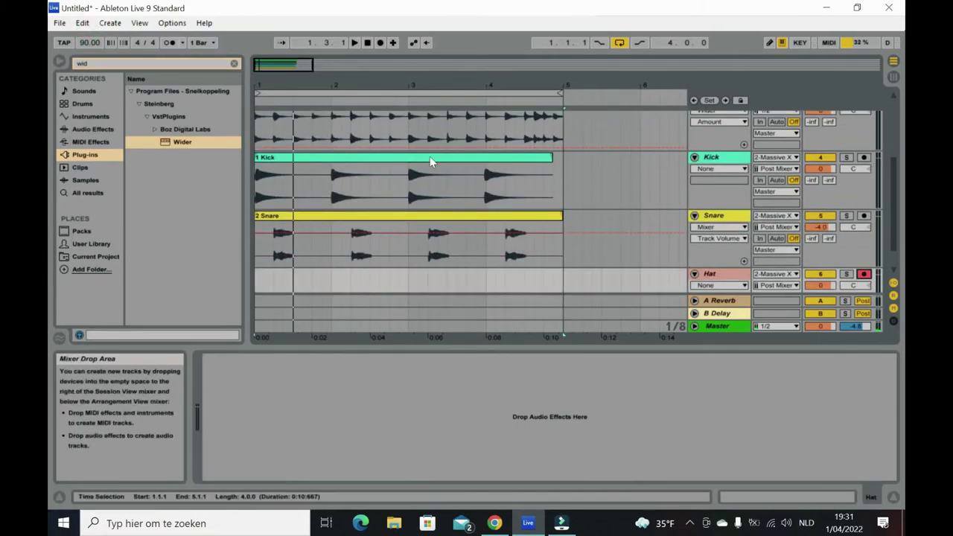
click(379, 43)
scroll(440, 142, down, 2)
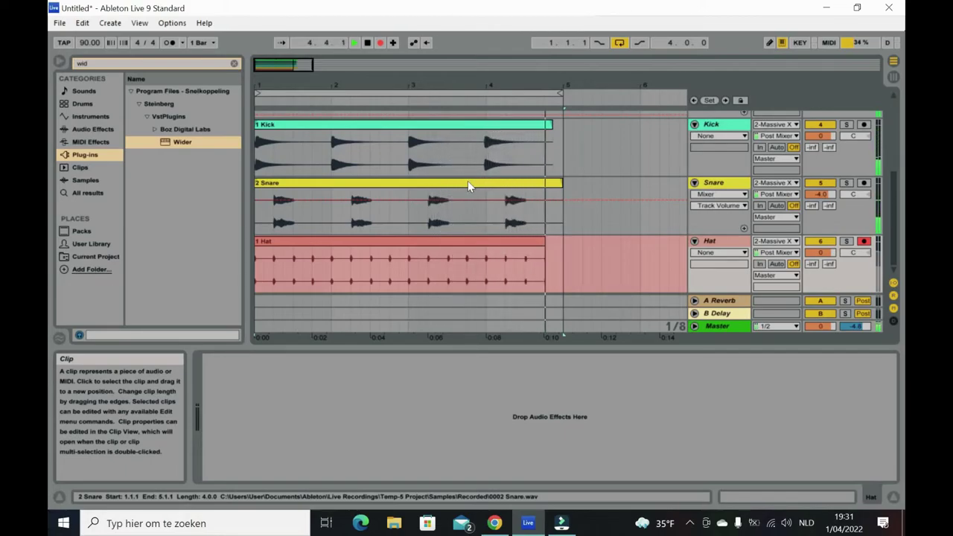
key(space)
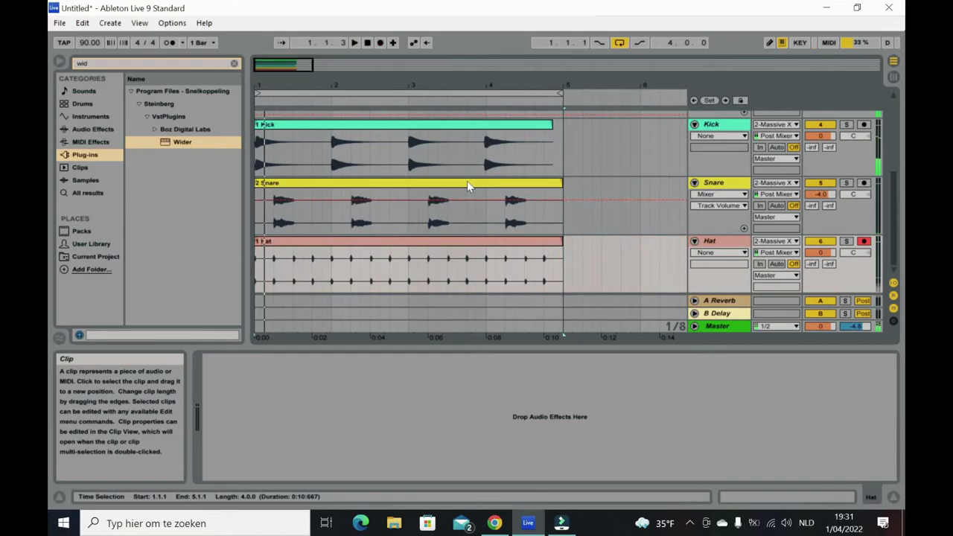
Remove the hi-hat MIDI clip from the second Massive X track and arm that track in the Session View
scroll(476, 245, up, 6)
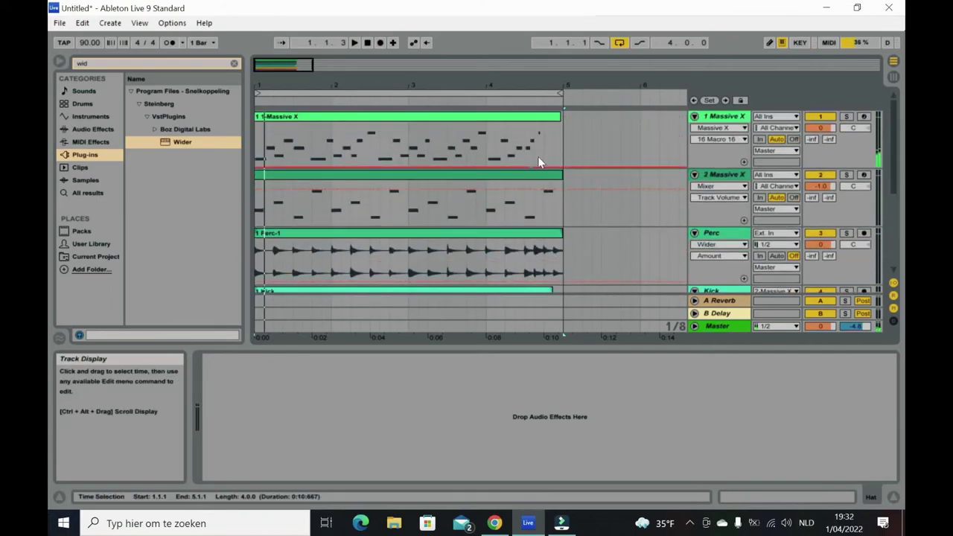
click(511, 184)
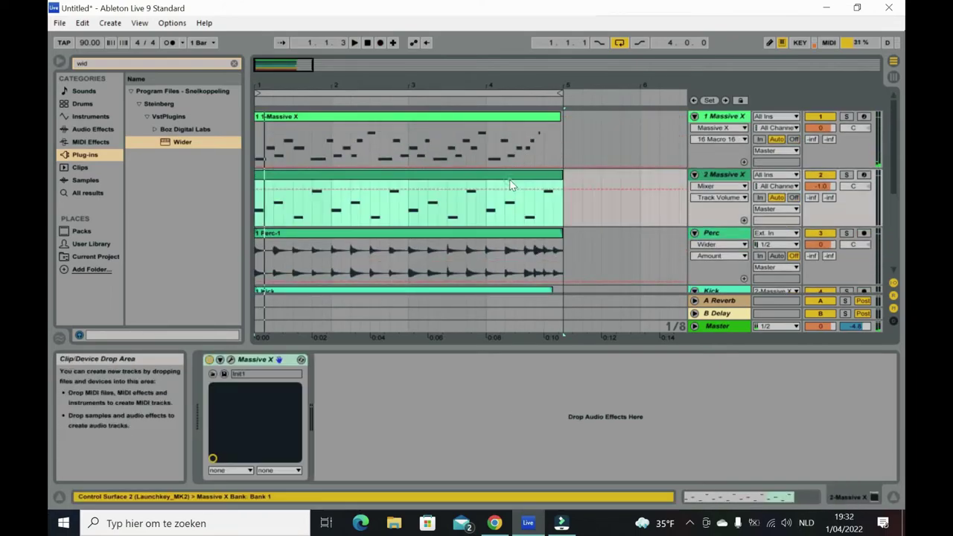
key(Tab)
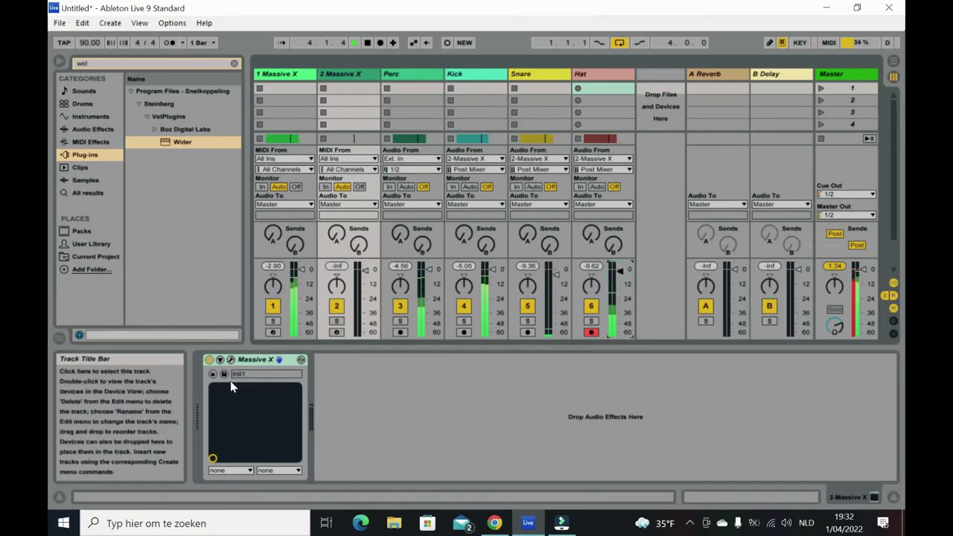
click(335, 332)
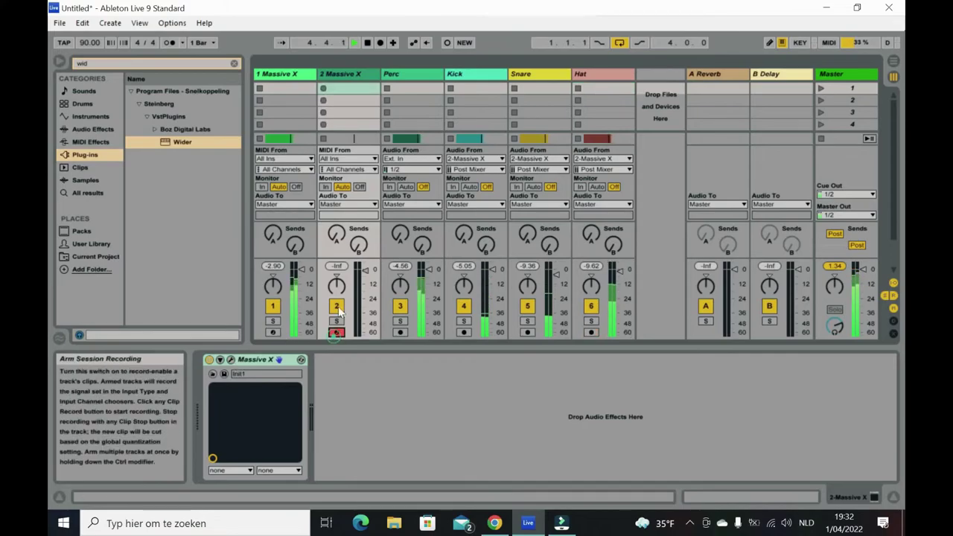
Audition the Bass presets Alpha Ape, Funk One and Sub Pop in the second track's Massive X, and load Sub Breese
click(230, 360)
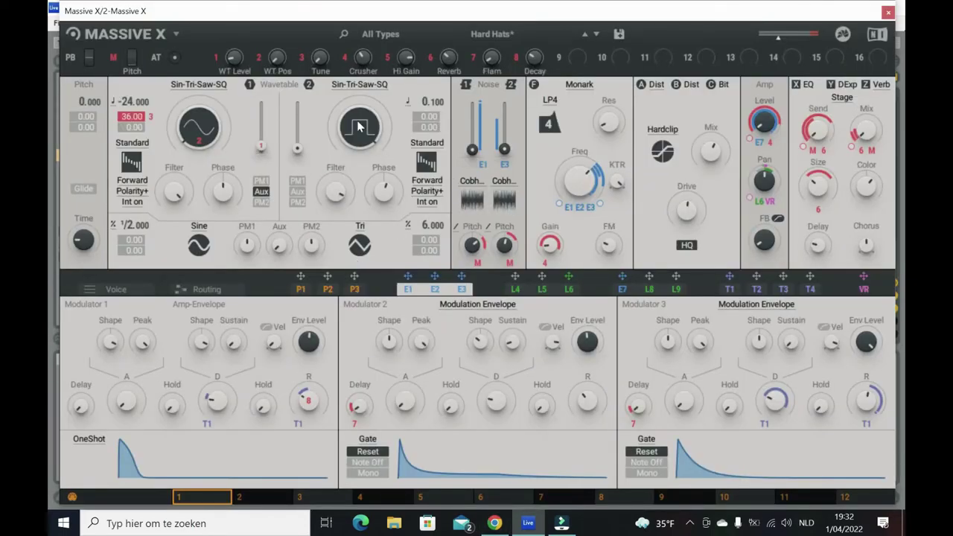
click(498, 37)
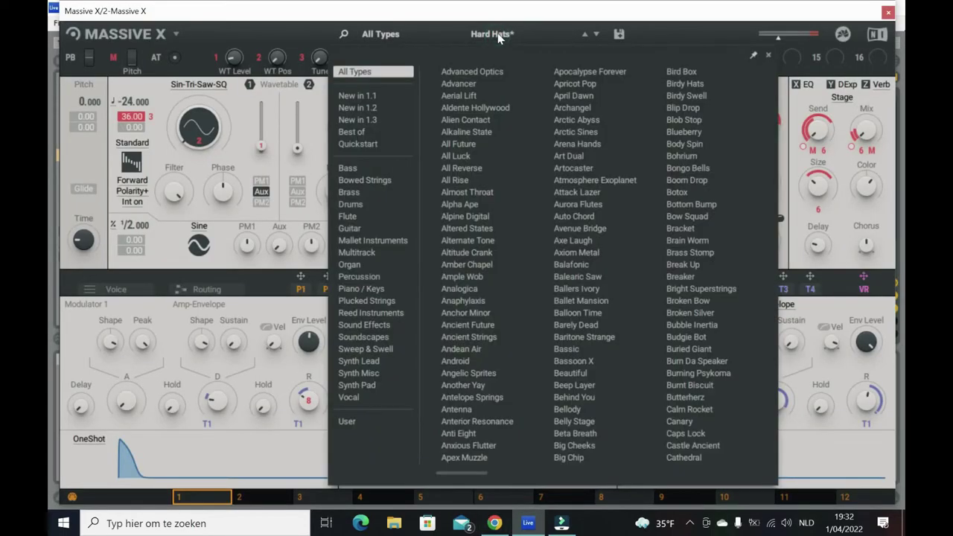
click(360, 171)
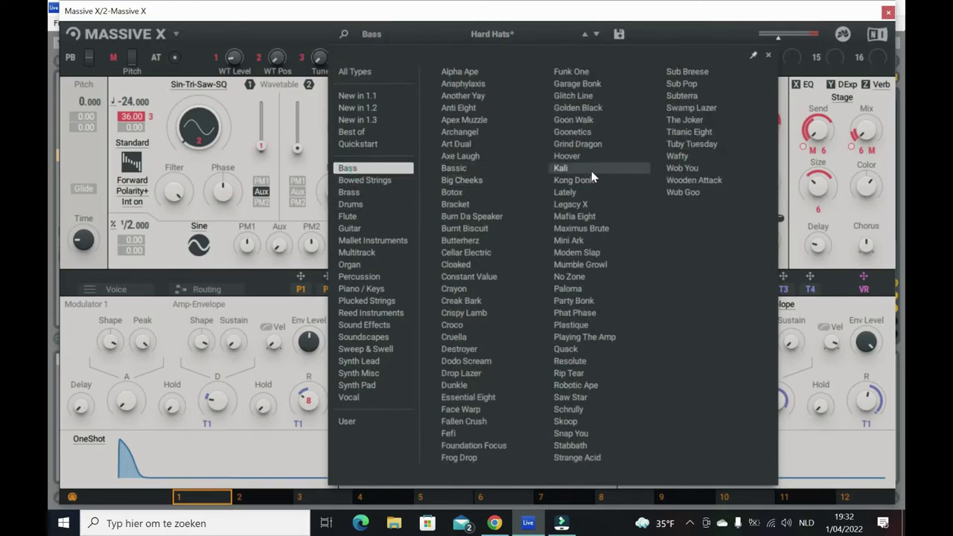
click(466, 73)
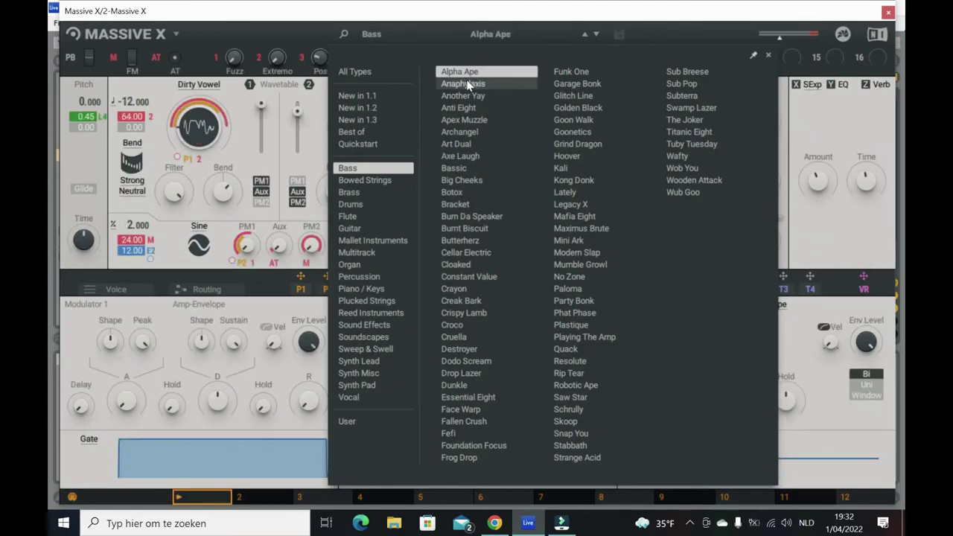
click(559, 72)
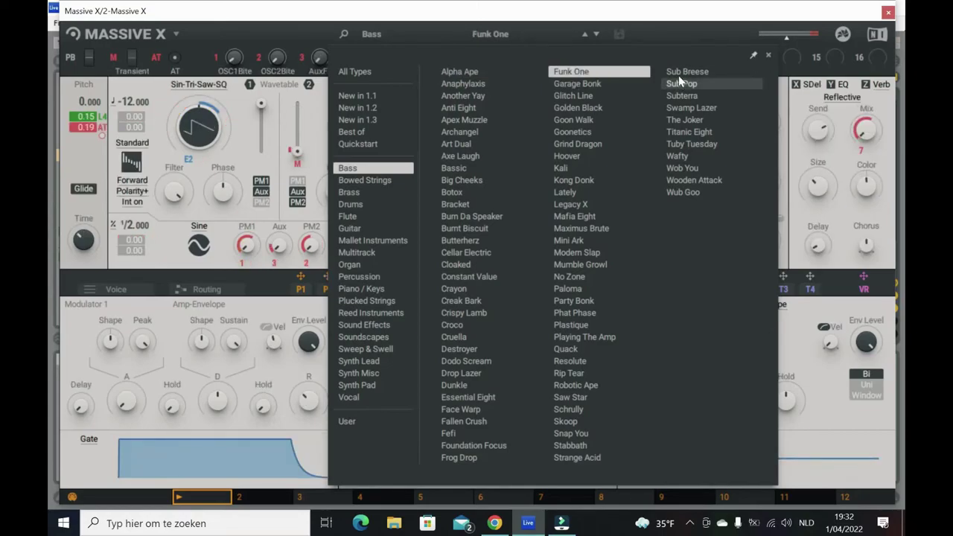
click(679, 79)
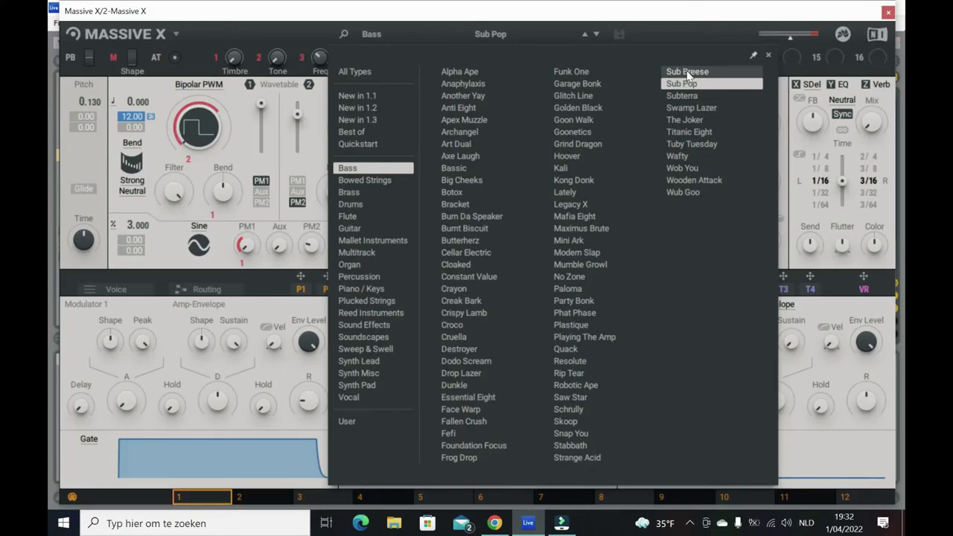
click(686, 72)
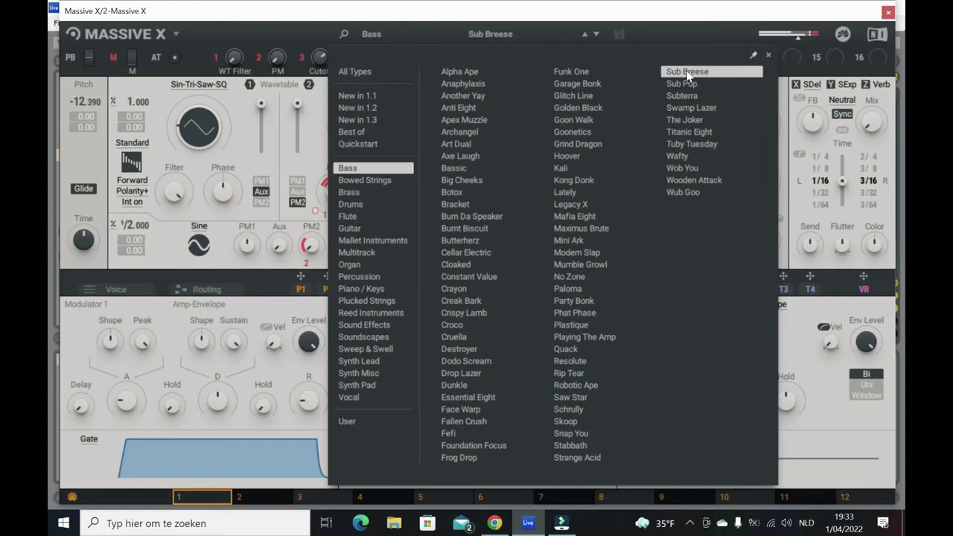
Close Massive X and record the bass line as MIDI on the second Massive X track
click(888, 13)
click(884, 15)
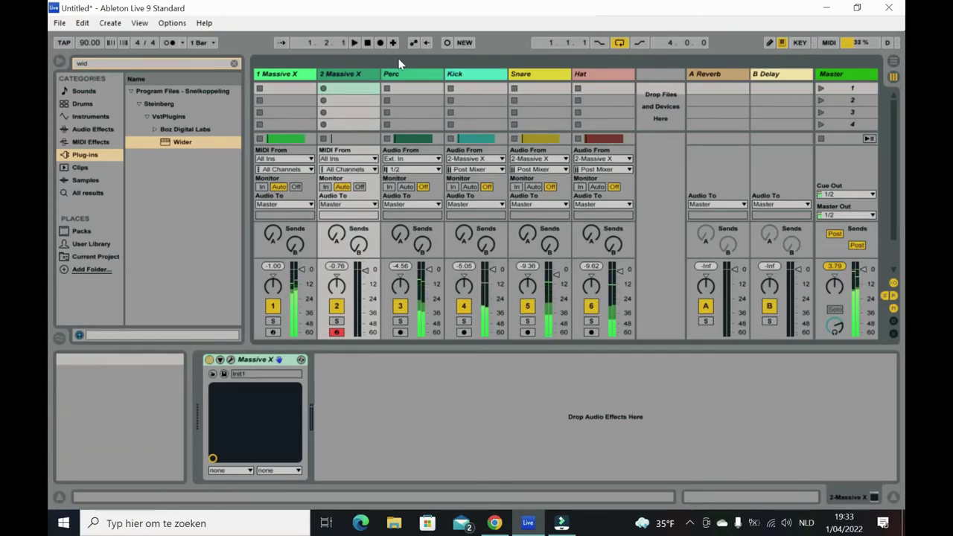
click(382, 43)
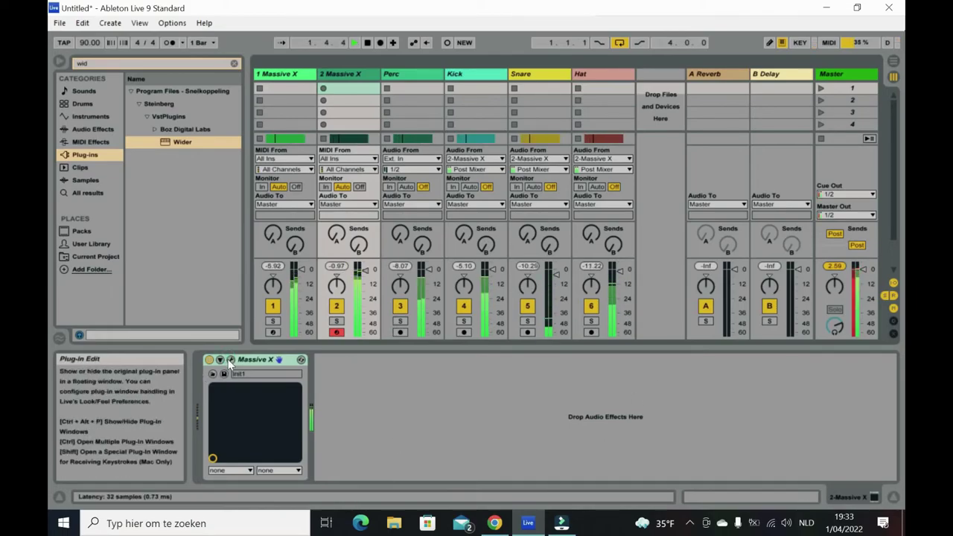
click(230, 360)
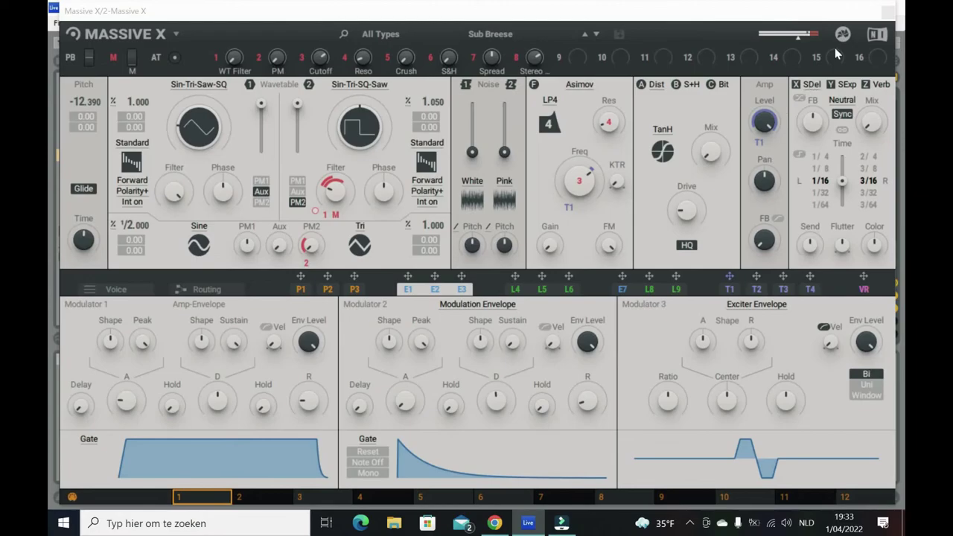
click(887, 12)
click(888, 11)
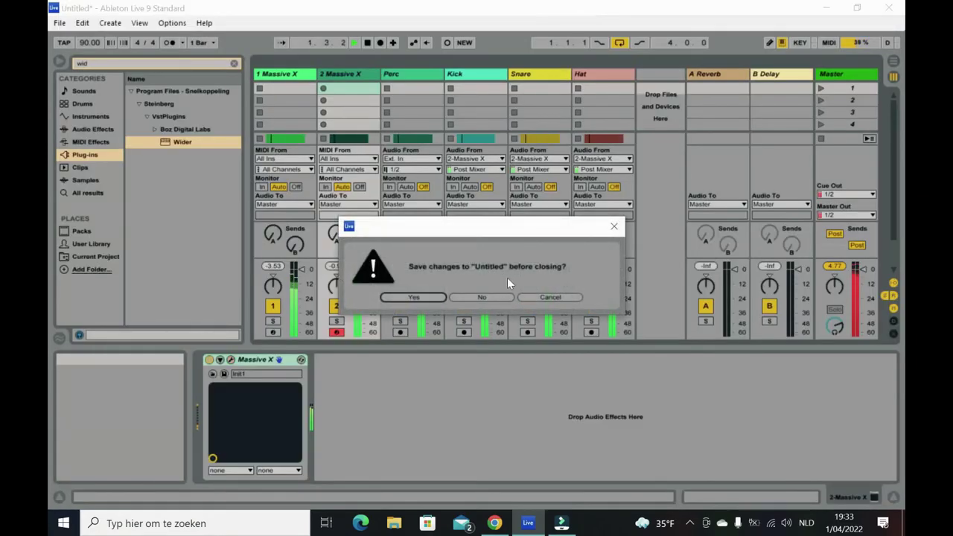
click(491, 297)
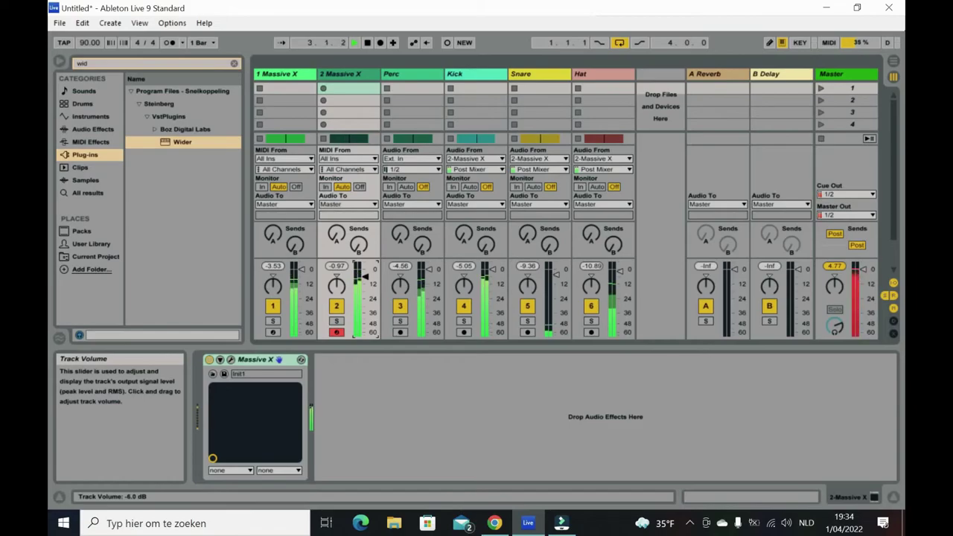
Fine-tune the second Massive X track's volume to a few decibels below zero in the mixer
drag(365, 276, 364, 272)
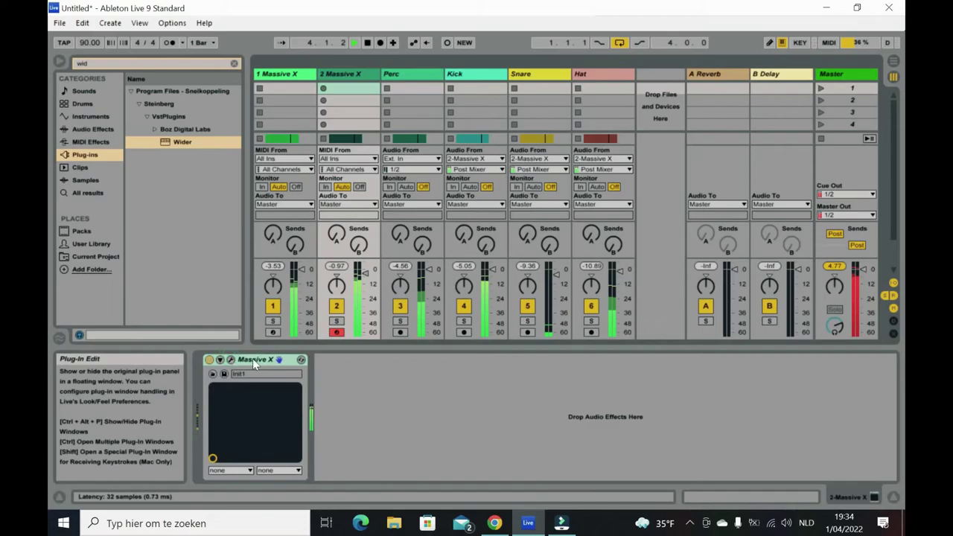
mouse_move(562, 523)
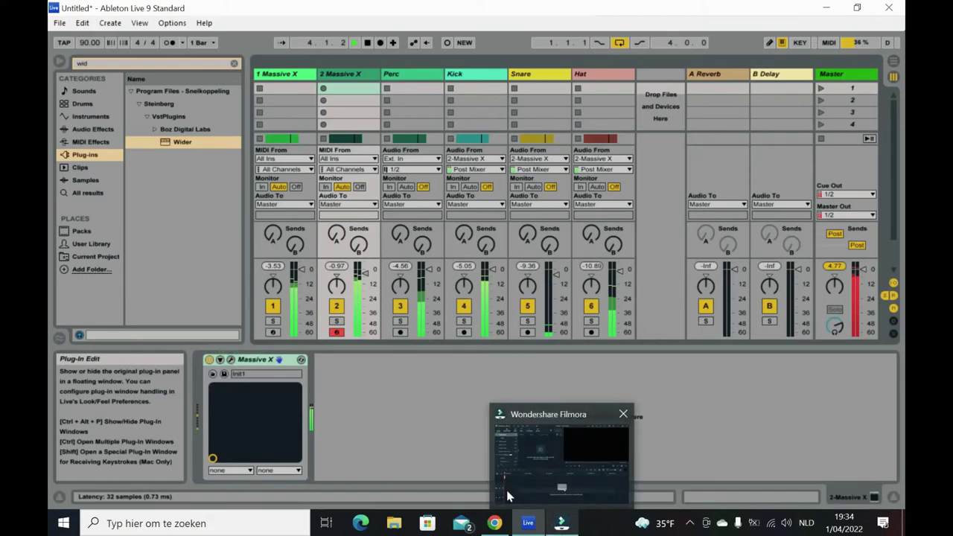
Open the second track's Massive X and slightly raise the White and Pink noise levels
click(231, 360)
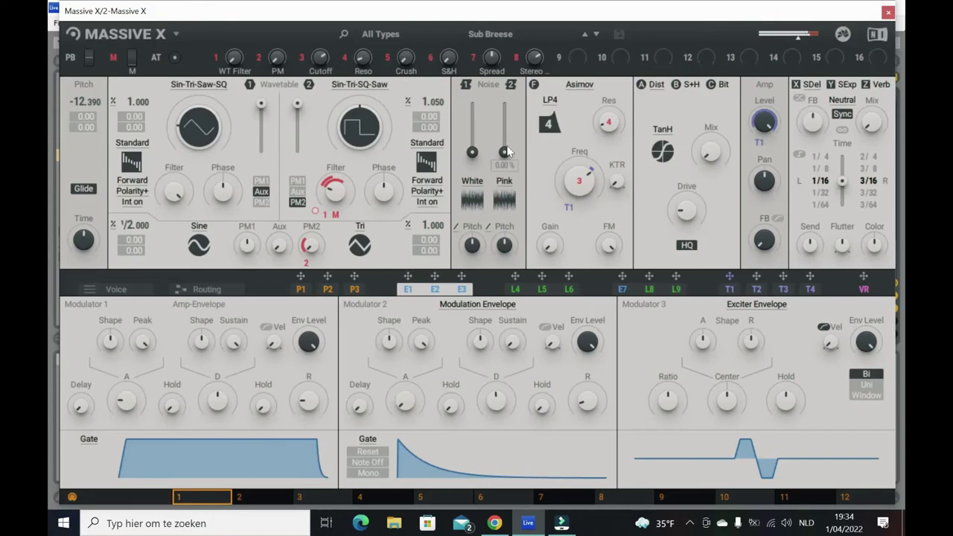
click(506, 151)
drag(506, 144, 477, 143)
Lower the first wavetable's filter amount and set its phase to about -14.6°
drag(178, 195, 179, 205)
drag(179, 205, 179, 212)
drag(178, 195, 177, 180)
mouse_move(169, 195)
drag(222, 195, 221, 200)
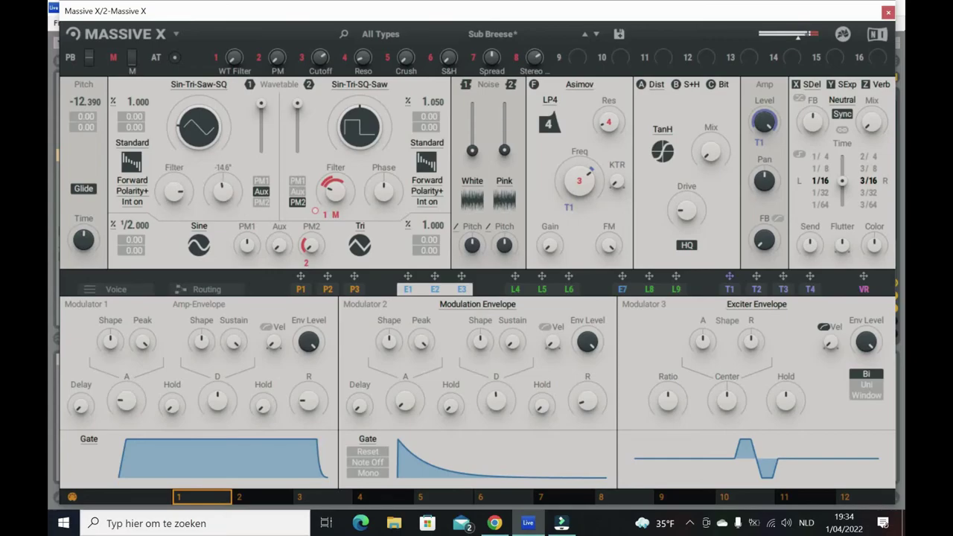